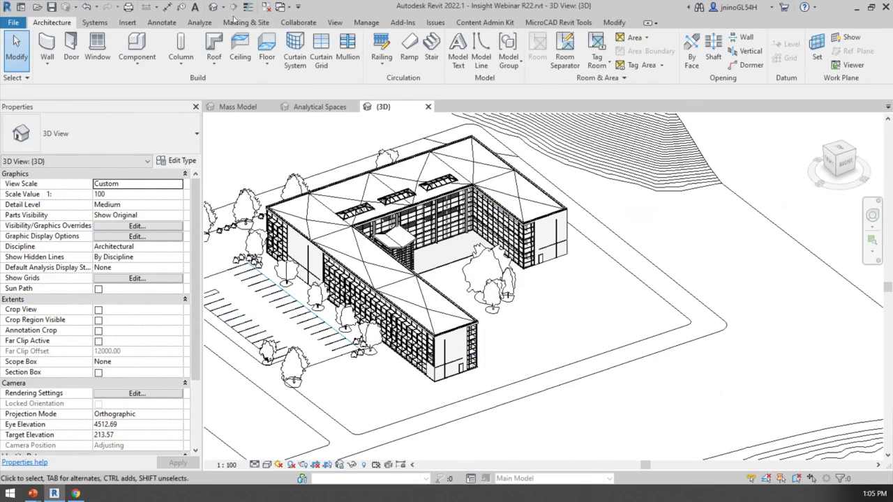
Review Revit's Energy Settings, with conceptual masses and building elements mode, and close them unchanged.
{"action": "left_click", "coordinate": [199, 22]}
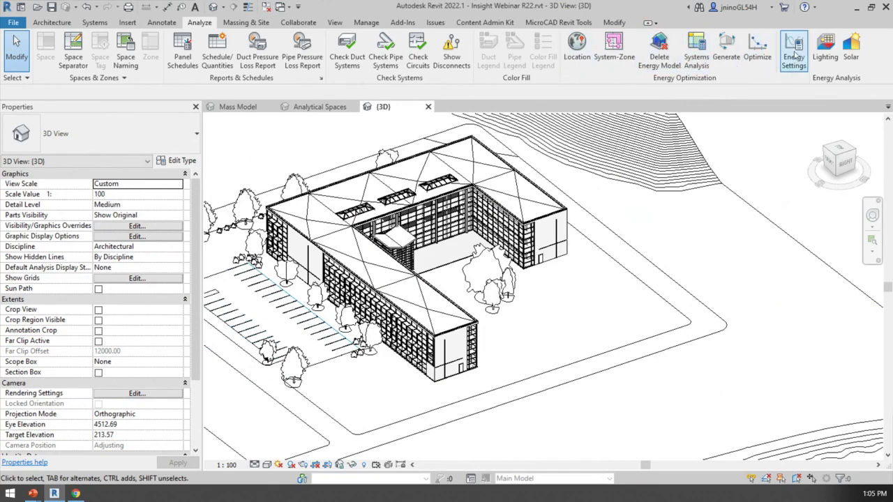
{"action": "left_click", "coordinate": [795, 55]}
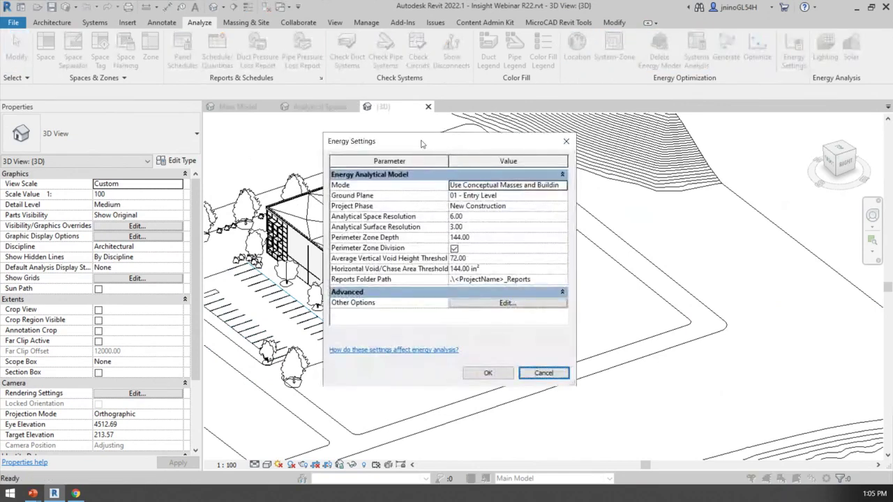
{"action": "left_click_drag", "start_coordinate": [422, 143], "coordinate": [556, 143]}
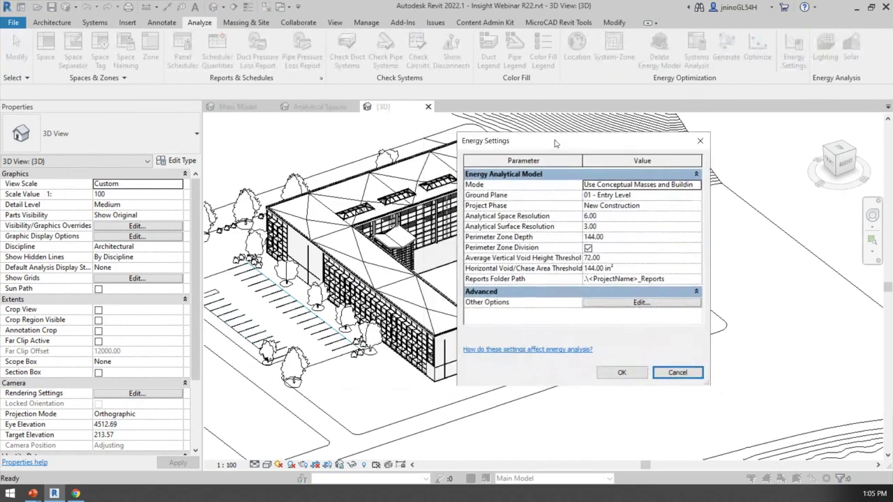
{"action": "left_click", "coordinate": [698, 143]}
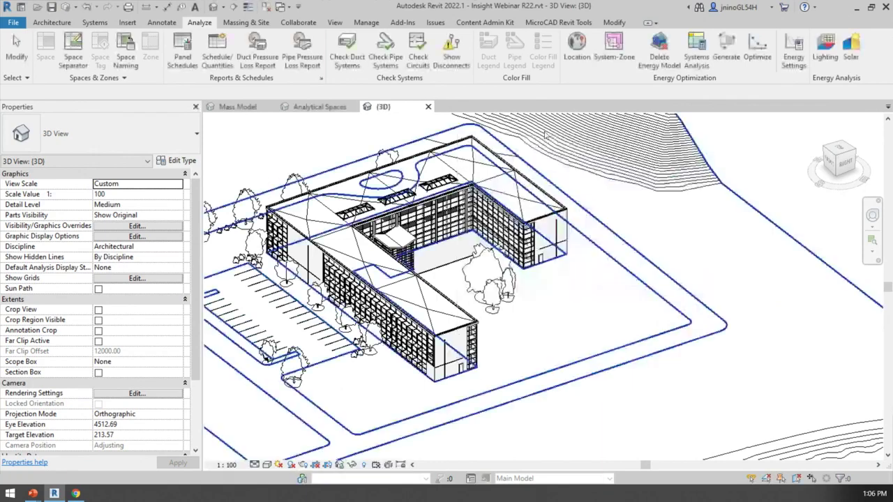
{"action": "left_click", "coordinate": [578, 56]}
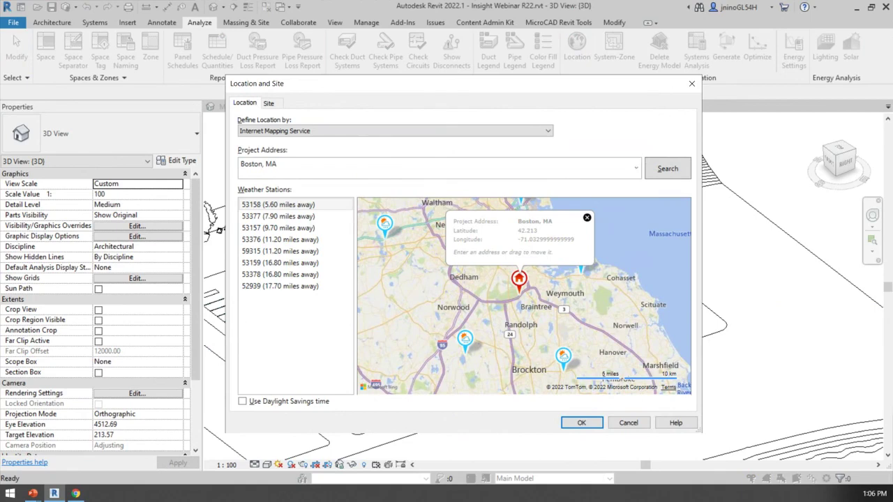
{"action": "left_click", "coordinate": [587, 217]}
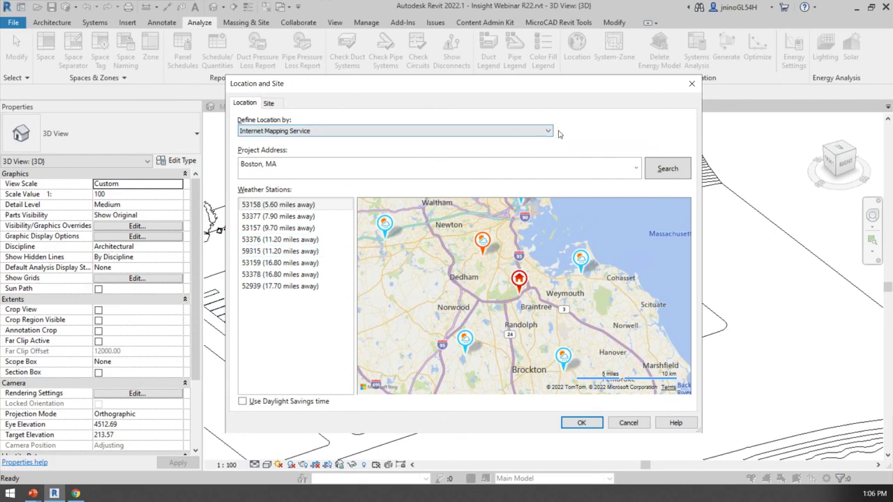
{"action": "left_click", "coordinate": [549, 131]}
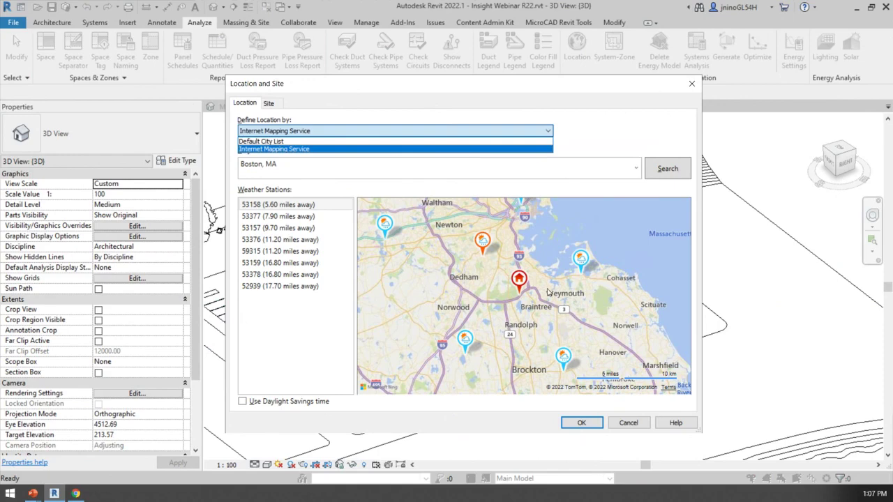
{"action": "left_click", "coordinate": [643, 437]}
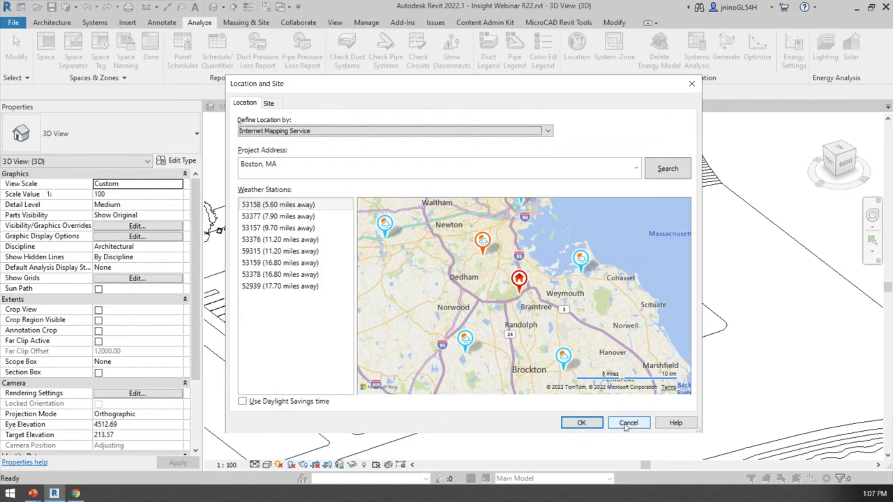
{"action": "left_click", "coordinate": [629, 424]}
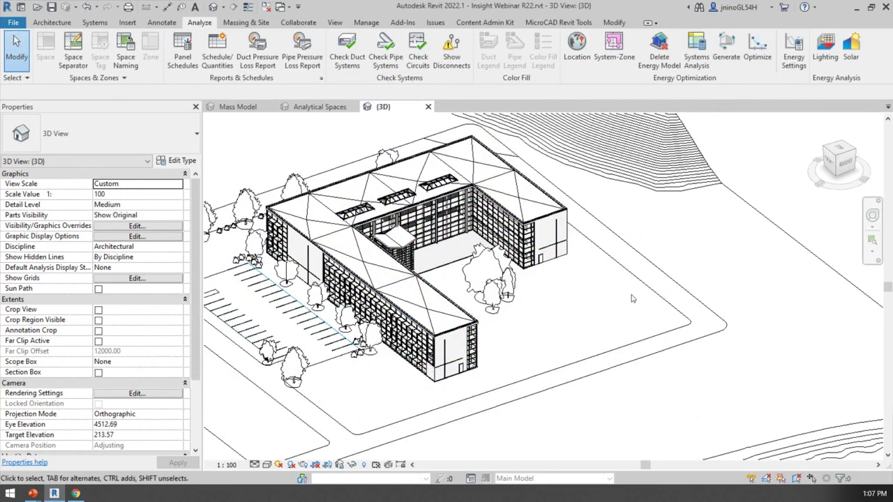
{"action": "left_click", "coordinate": [237, 107]}
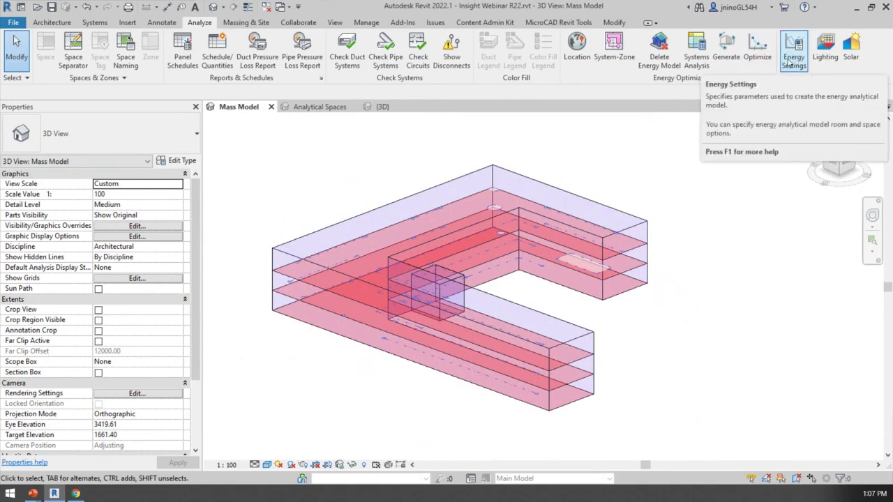
{"action": "left_click", "coordinate": [380, 108]}
{"action": "left_click", "coordinate": [231, 108]}
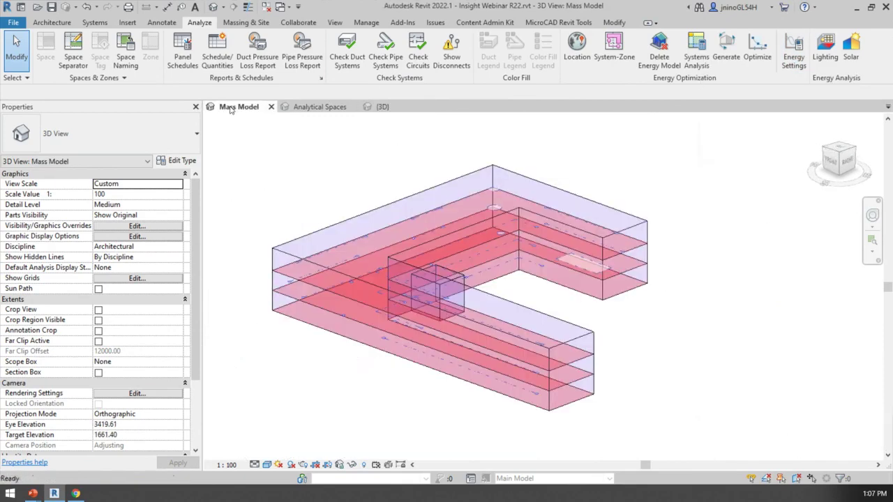
{"action": "left_click", "coordinate": [794, 62]}
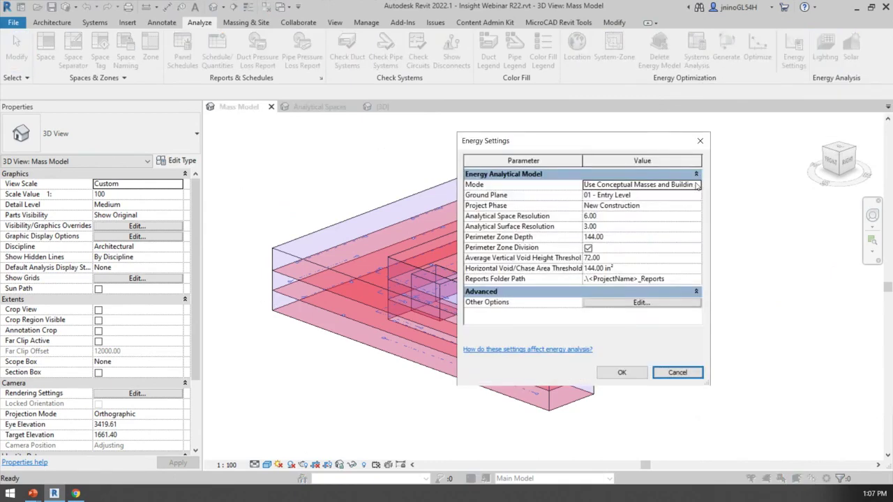
{"action": "left_click", "coordinate": [694, 185]}
{"action": "left_click", "coordinate": [696, 184]}
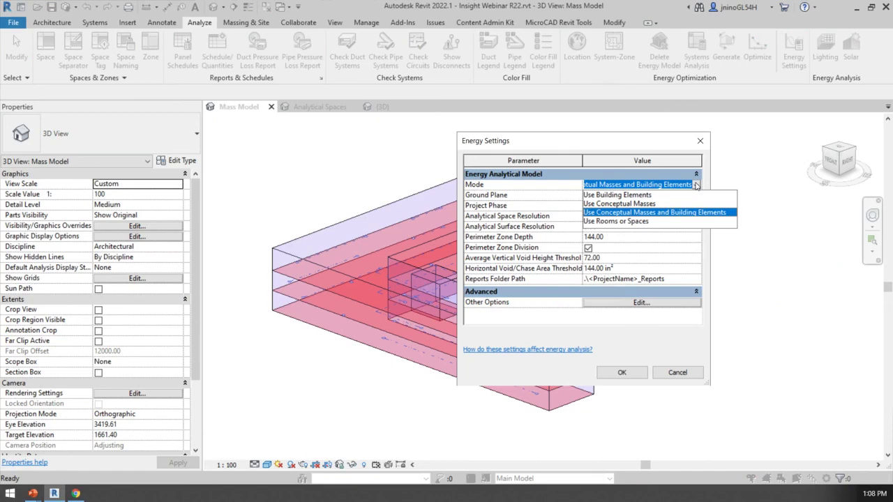
{"action": "left_click", "coordinate": [619, 204]}
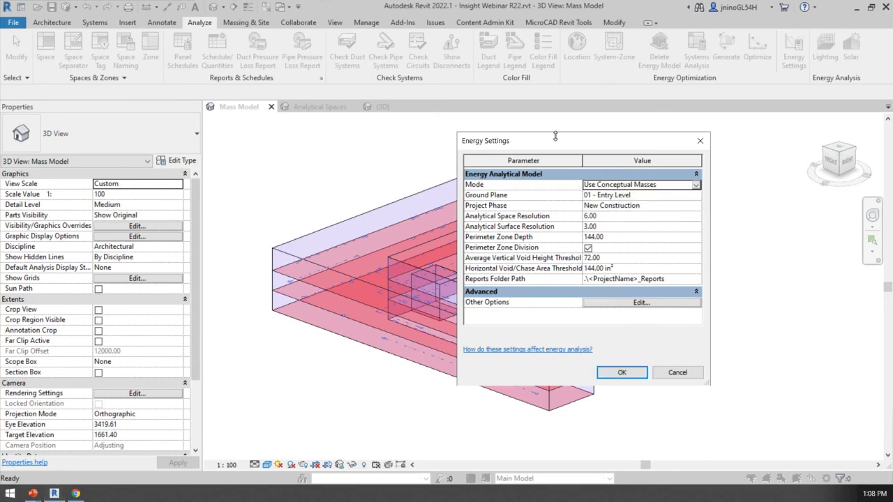
{"action": "left_click_drag", "start_coordinate": [557, 136], "coordinate": [726, 148]}
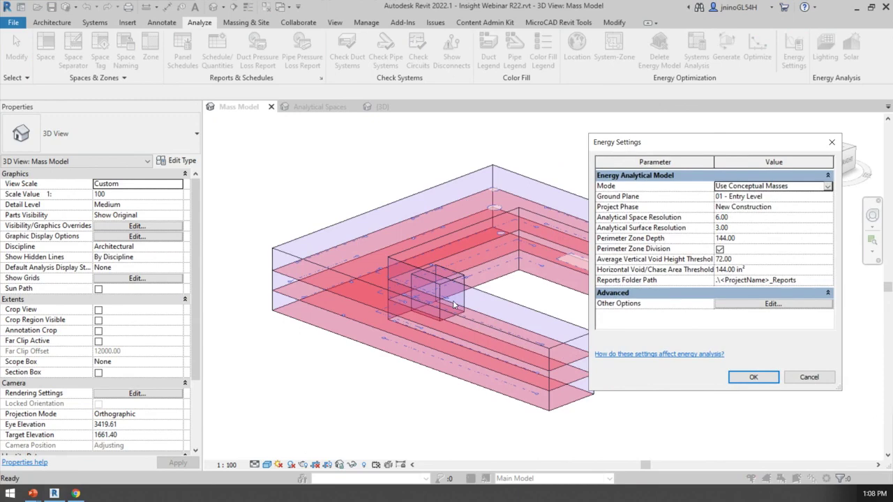
{"action": "left_click", "coordinate": [831, 143]}
{"action": "left_click", "coordinate": [383, 107]}
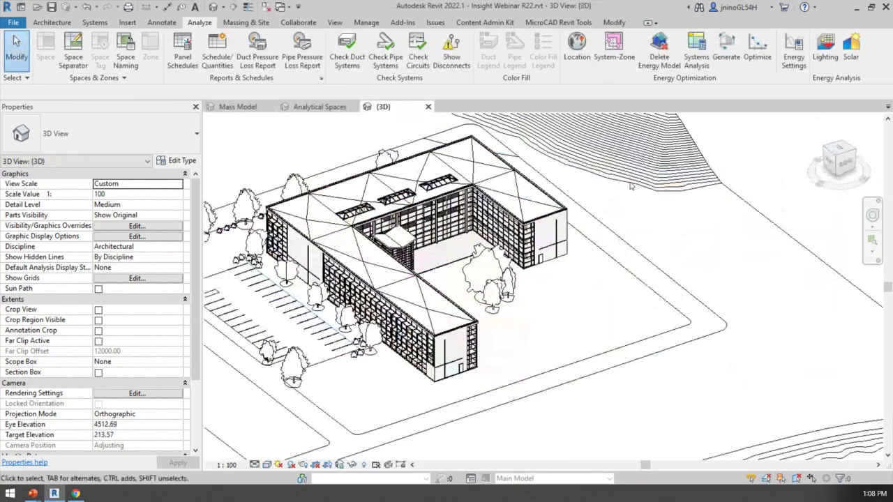
{"action": "left_click", "coordinate": [794, 55]}
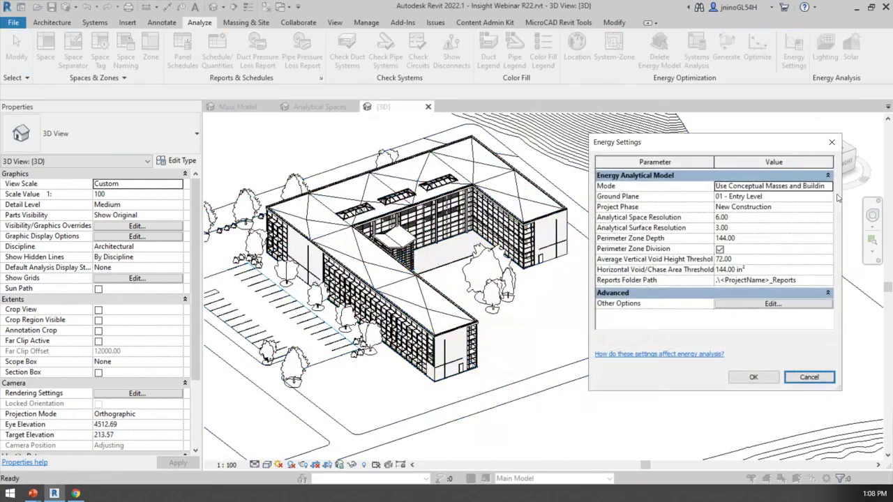
{"action": "left_click", "coordinate": [827, 187]}
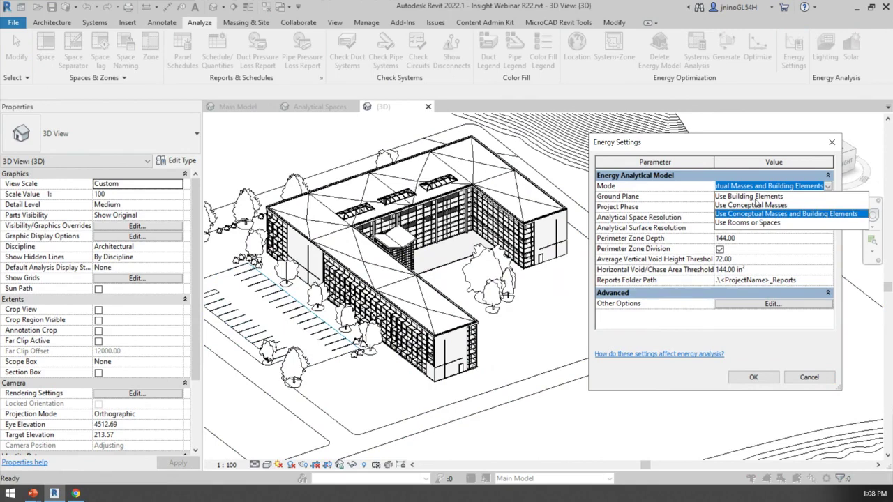
{"action": "left_click", "coordinate": [752, 145]}
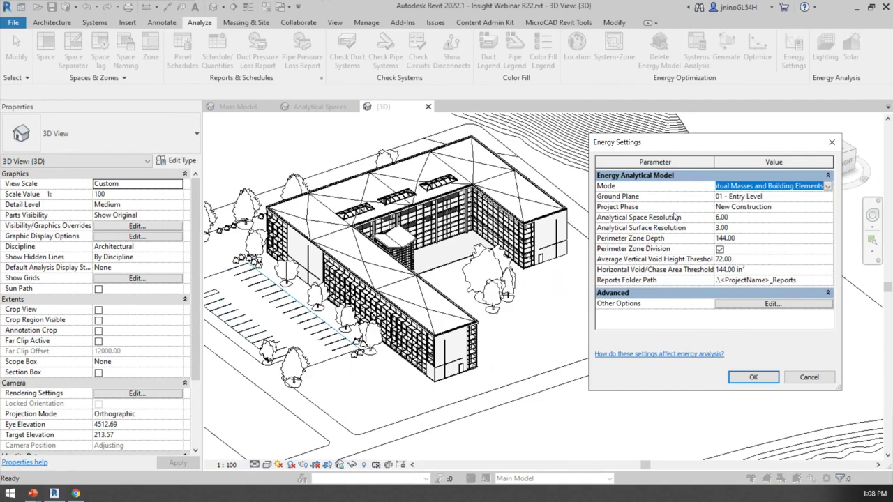
{"action": "left_click", "coordinate": [773, 306]}
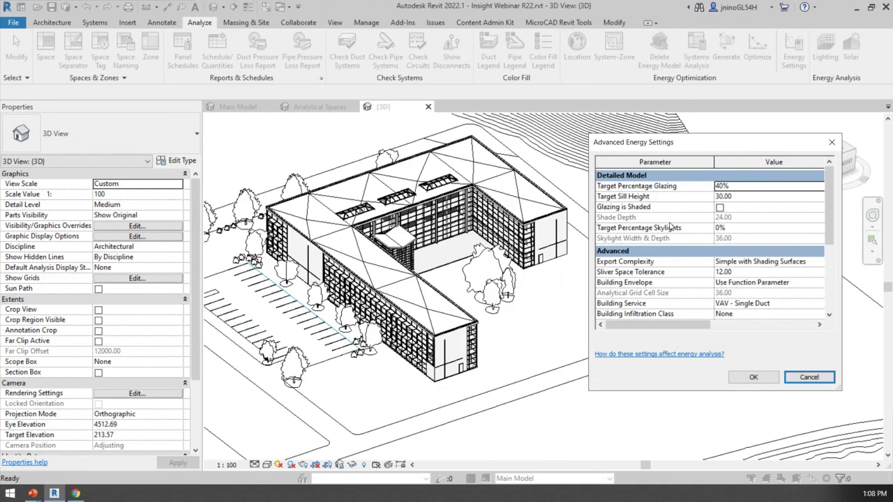
{"action": "scroll", "coordinate": [691, 234], "scroll_direction": "down", "scroll_amount": 2}
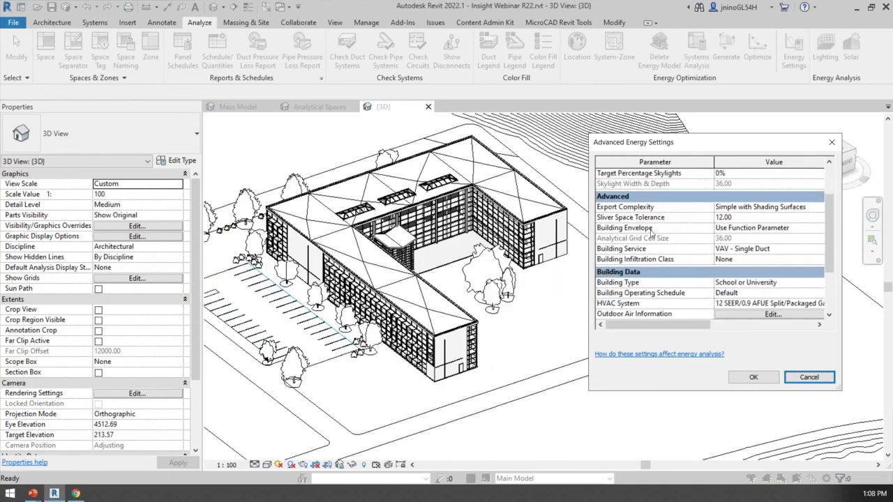
{"action": "scroll", "coordinate": [658, 238], "scroll_direction": "down", "scroll_amount": 1}
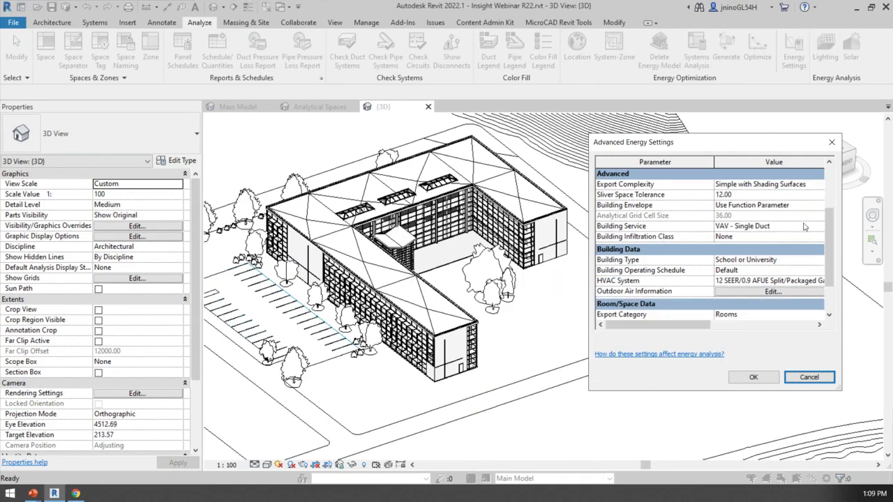
{"action": "scroll", "coordinate": [810, 229], "scroll_direction": "down", "scroll_amount": 1}
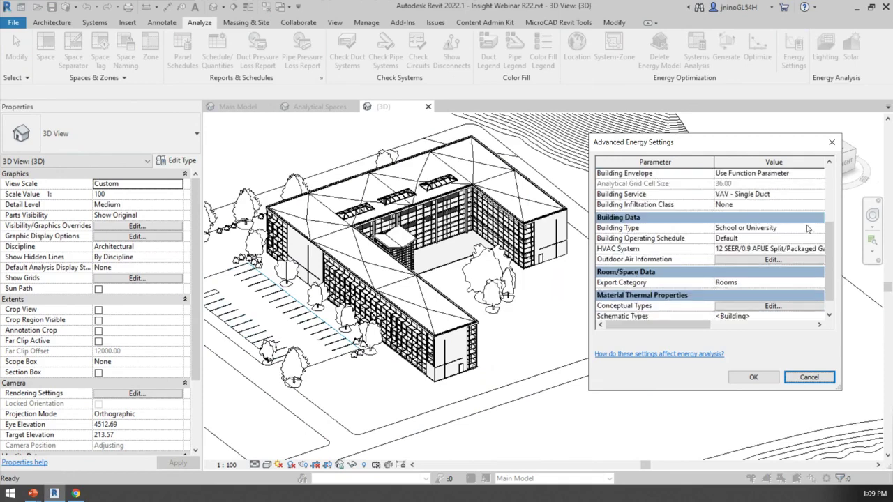
{"action": "scroll", "coordinate": [672, 228], "scroll_direction": "down", "scroll_amount": 1}
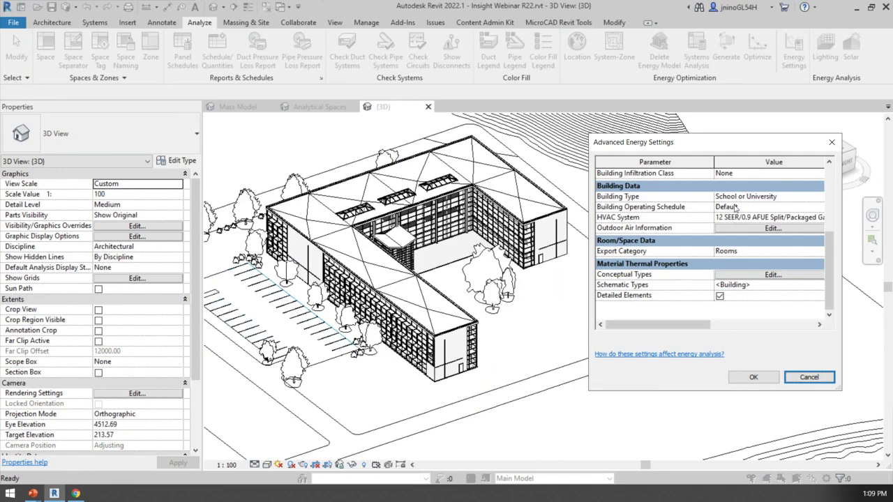
{"action": "left_click", "coordinate": [799, 378]}
{"action": "left_click", "coordinate": [800, 380]}
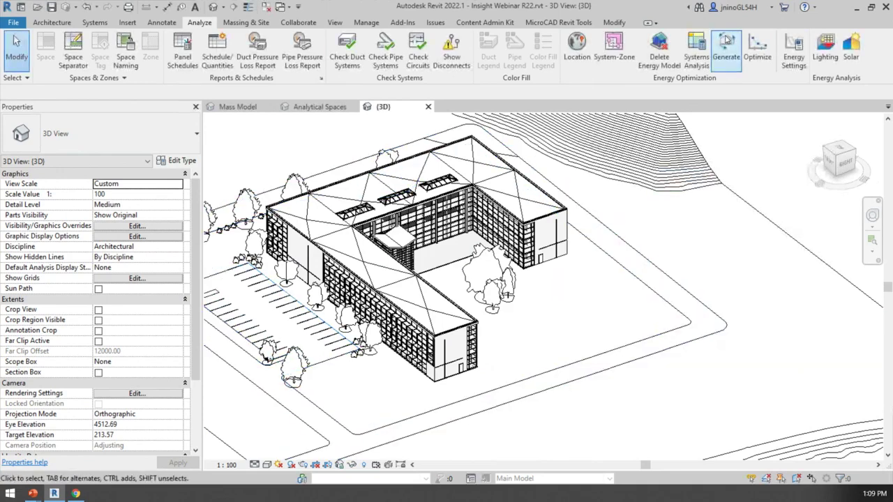
Switch to the Analytical Spaces 3D view and zoom and pan around the cyan analytical model.
{"action": "left_click", "coordinate": [660, 48]}
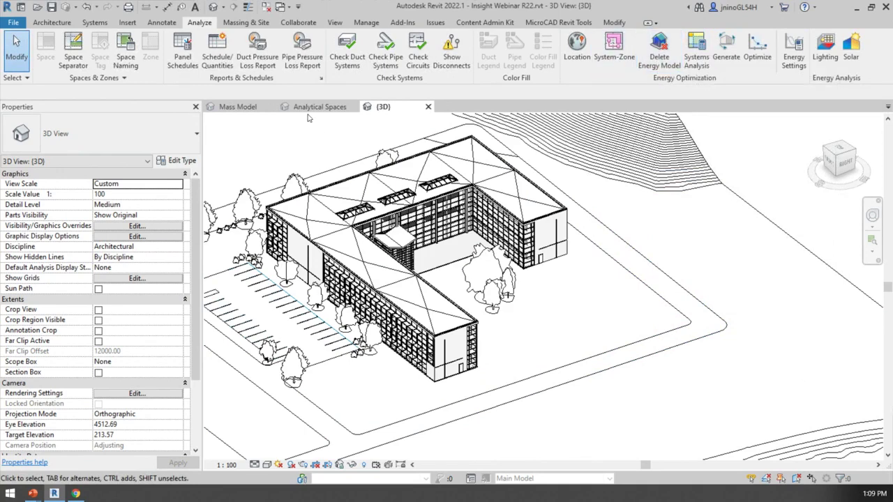
{"action": "left_click", "coordinate": [319, 106]}
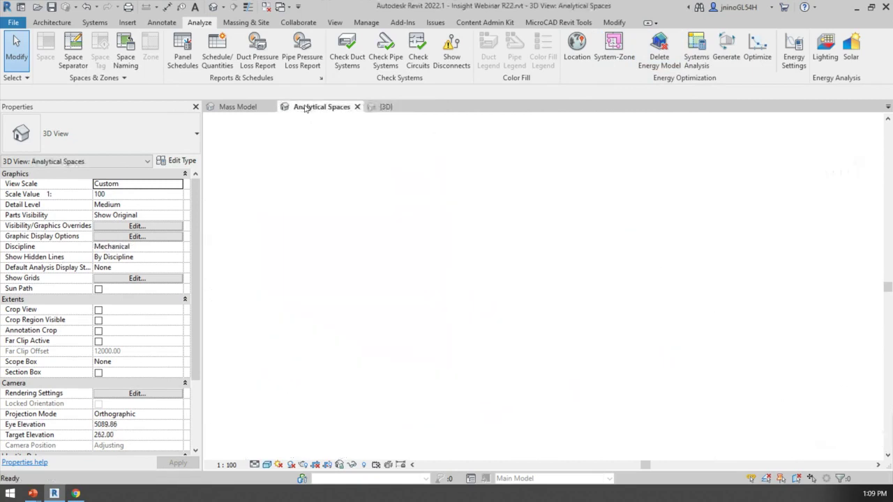
{"action": "scroll", "coordinate": [462, 334], "scroll_direction": "down", "scroll_amount": 2}
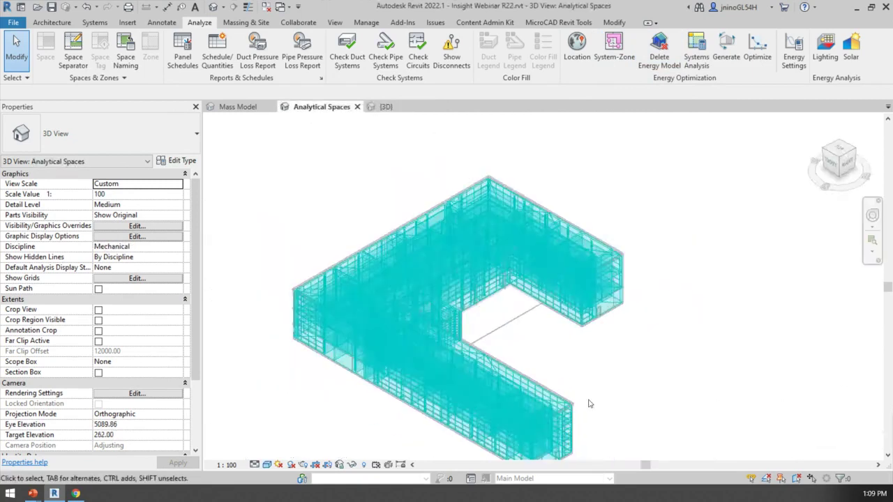
{"action": "middle_click_drag", "start_coordinate": [623, 376], "coordinate": [558, 252]}
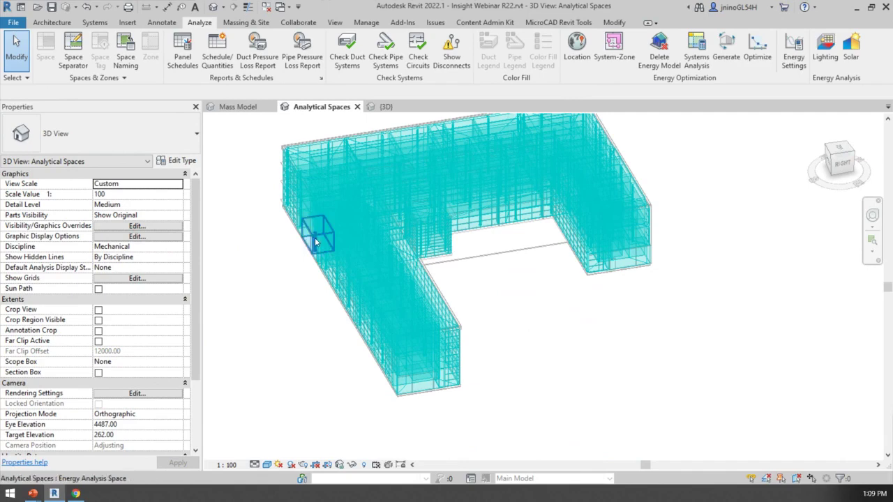
{"action": "scroll", "coordinate": [573, 174], "scroll_direction": "down", "scroll_amount": 3}
{"action": "scroll", "coordinate": [572, 173], "scroll_direction": "up", "scroll_amount": 2}
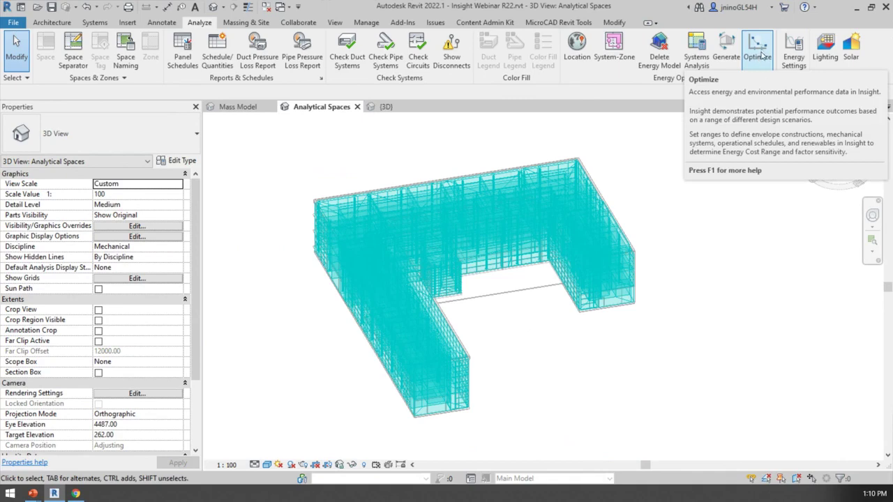
Send the energy performance data to Insight and switch to the Autodesk Insight page in Chrome.
{"action": "left_click", "coordinate": [760, 56]}
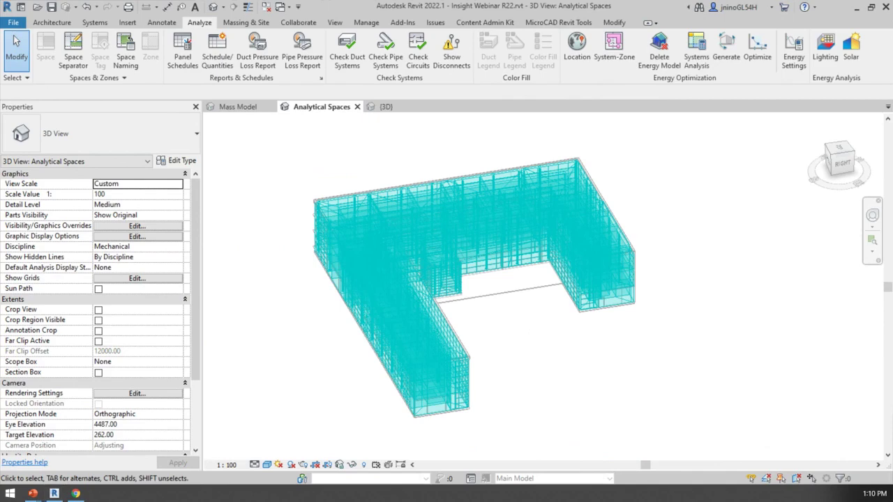
{"action": "key", "text": "alt+Tab"}
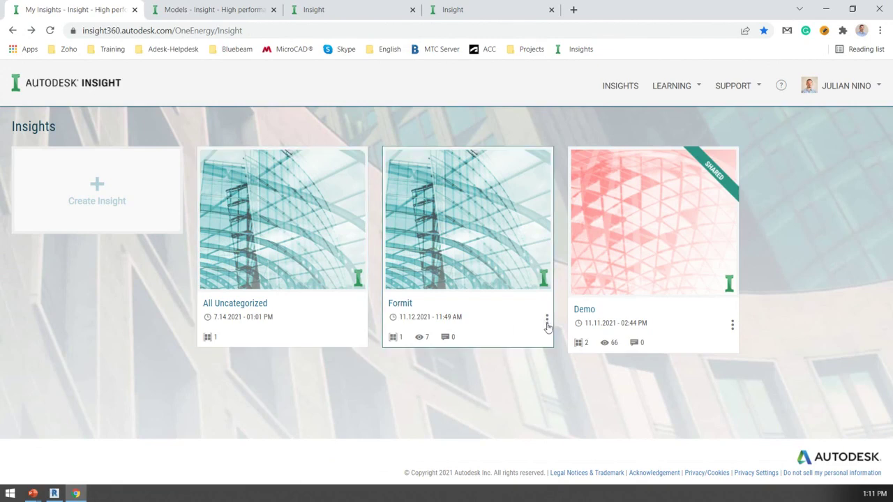
Check the Demo card's options menu, then open the Demo insight comparing its two models.
{"action": "left_click", "coordinate": [732, 326]}
{"action": "left_click", "coordinate": [733, 325]}
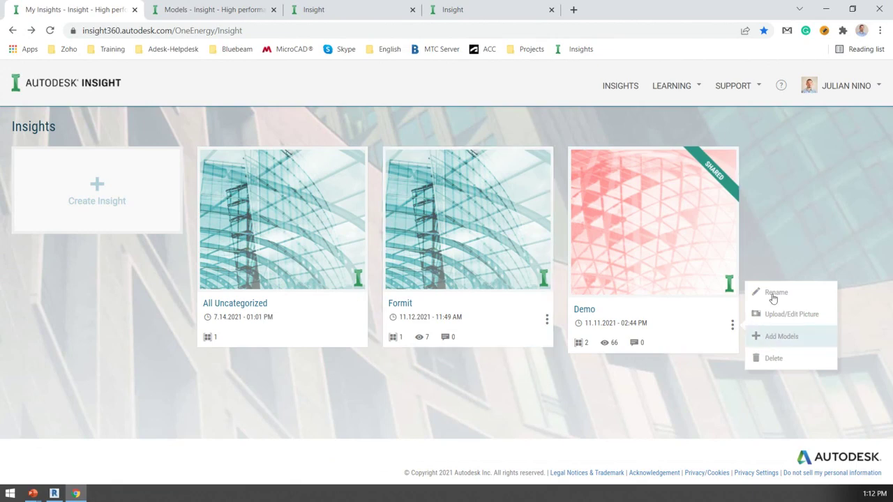
{"action": "left_click", "coordinate": [645, 265]}
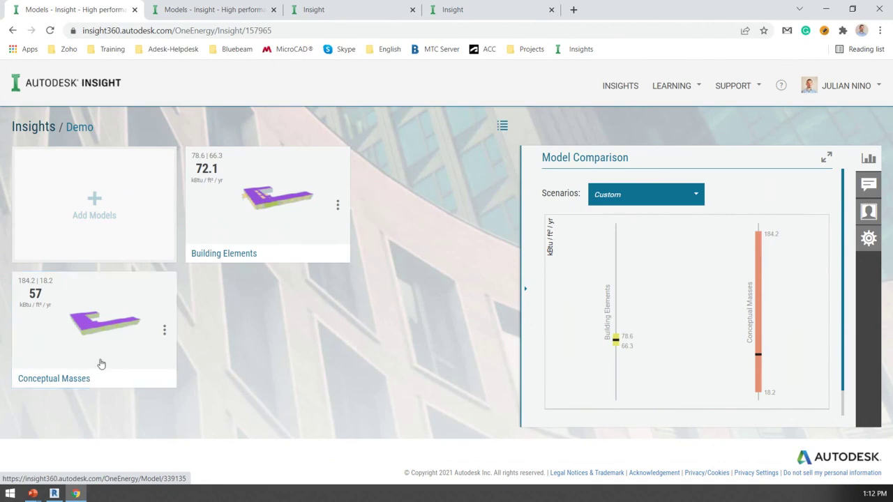
{"action": "left_click", "coordinate": [281, 234]}
{"action": "left_click", "coordinate": [280, 235]}
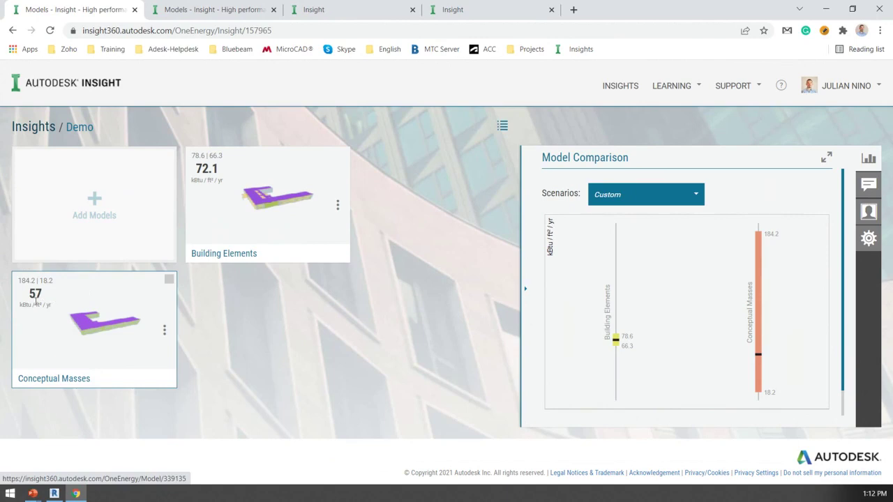
{"action": "left_click", "coordinate": [223, 159]}
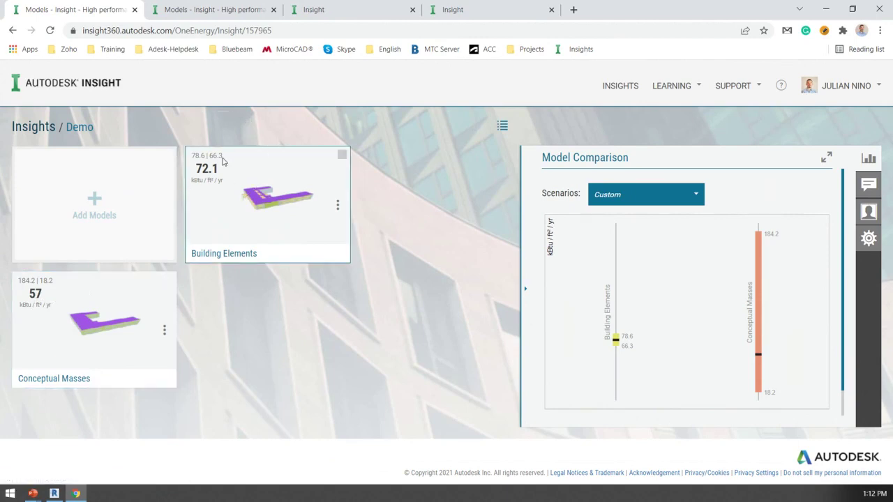
{"action": "mouse_move", "coordinate": [758, 293]}
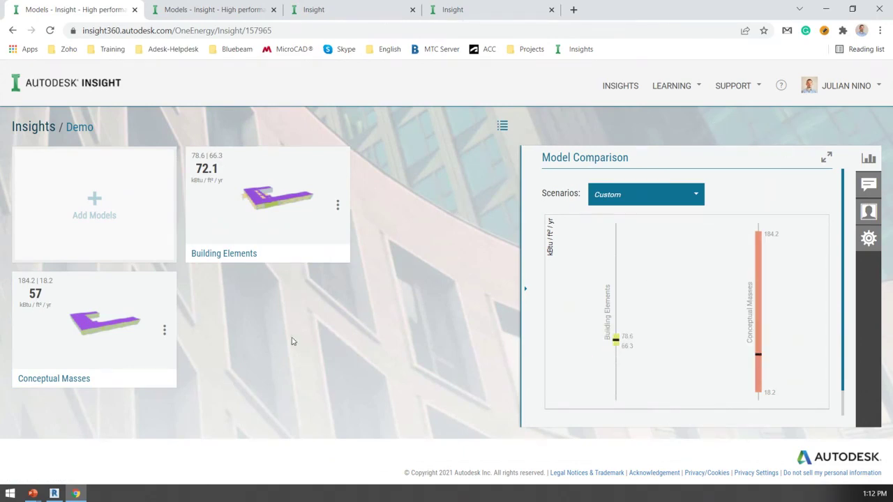
{"action": "mouse_move", "coordinate": [654, 368]}
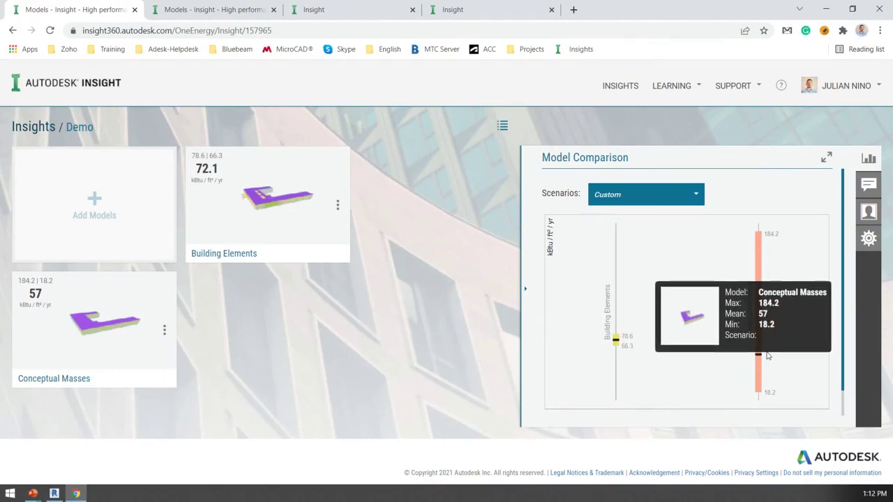
Show the models as a table, set default units to Metric, then return to card view.
{"action": "left_click", "coordinate": [503, 127]}
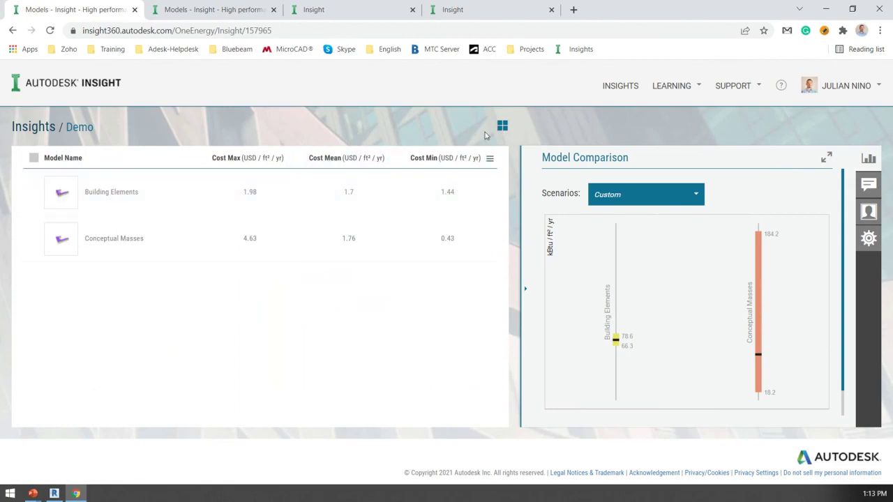
{"action": "left_click", "coordinate": [867, 241]}
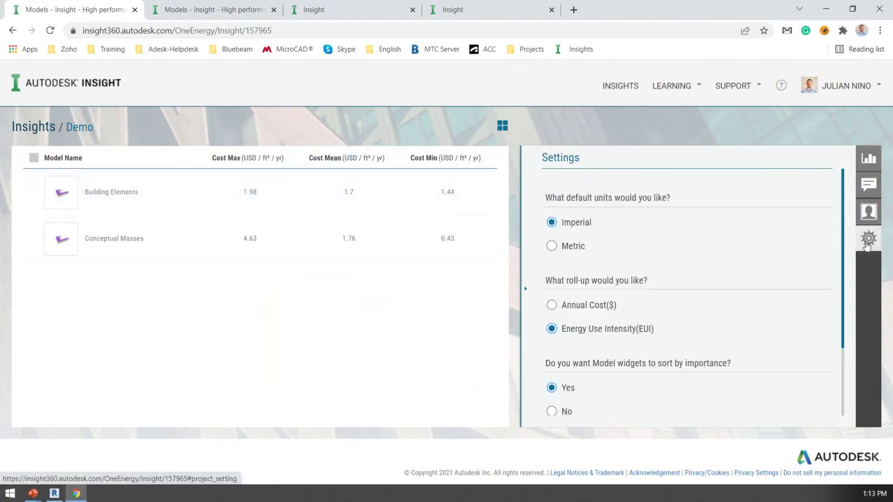
{"action": "left_click", "coordinate": [553, 251]}
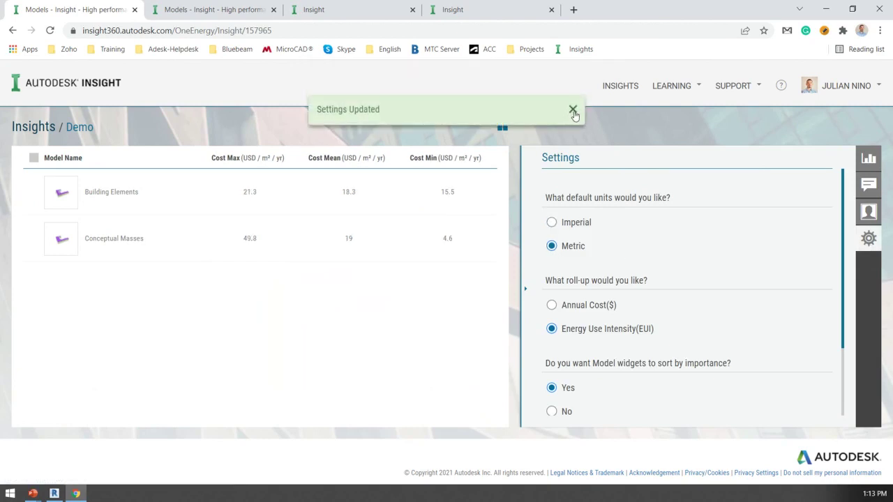
{"action": "left_click", "coordinate": [573, 112]}
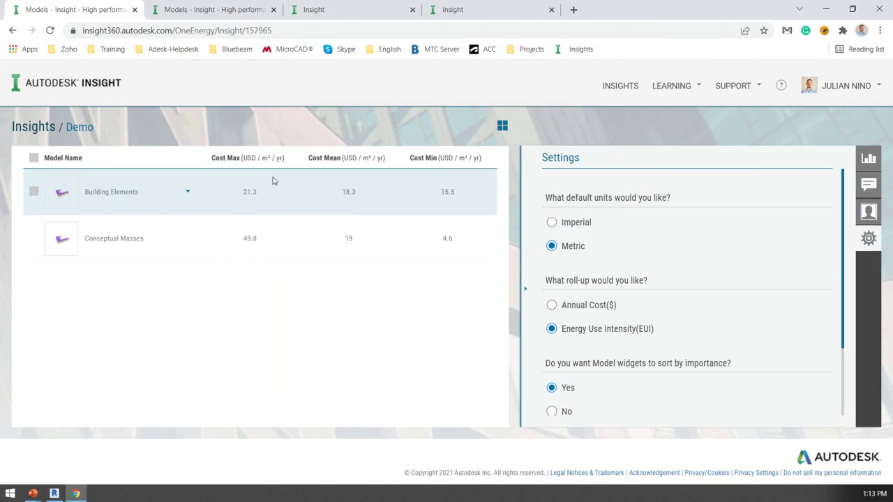
{"action": "left_click", "coordinate": [501, 126]}
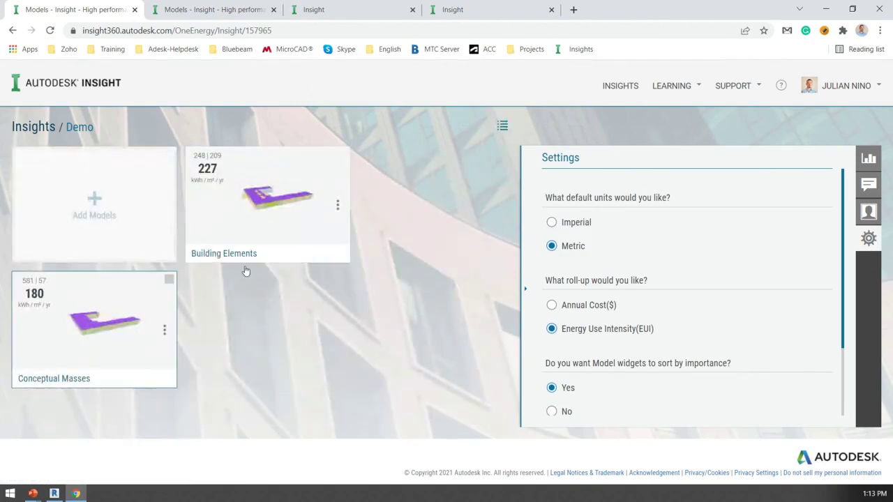
Restore Imperial units and the EUI roll-up after trying Annual Cost($), then view currency settings.
{"action": "left_click", "coordinate": [552, 222]}
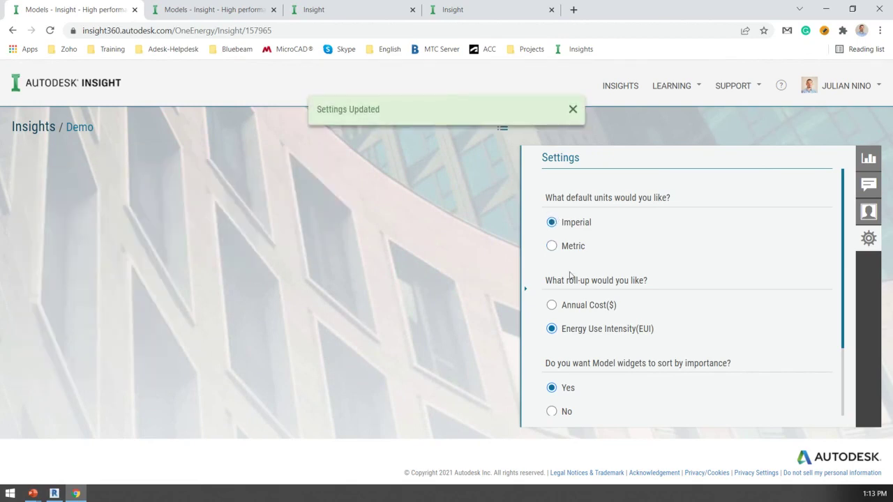
{"action": "left_click", "coordinate": [552, 305]}
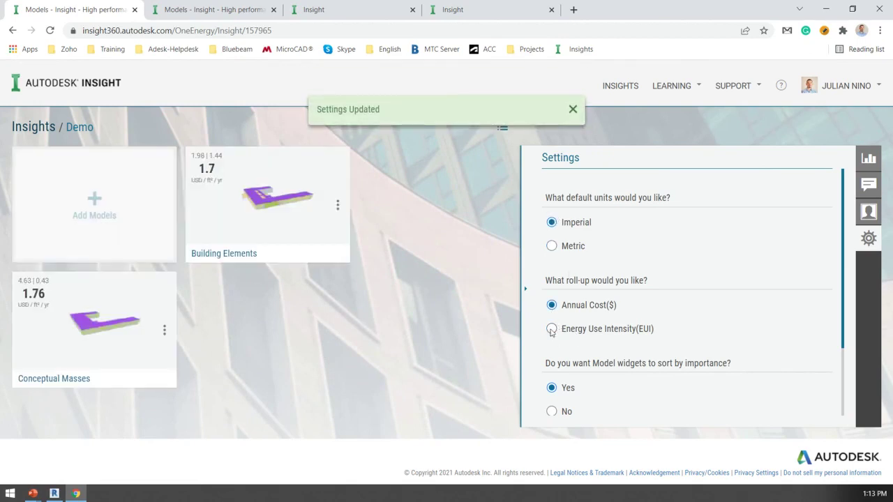
{"action": "left_click", "coordinate": [551, 330]}
{"action": "scroll", "coordinate": [649, 327], "scroll_direction": "down", "scroll_amount": 3}
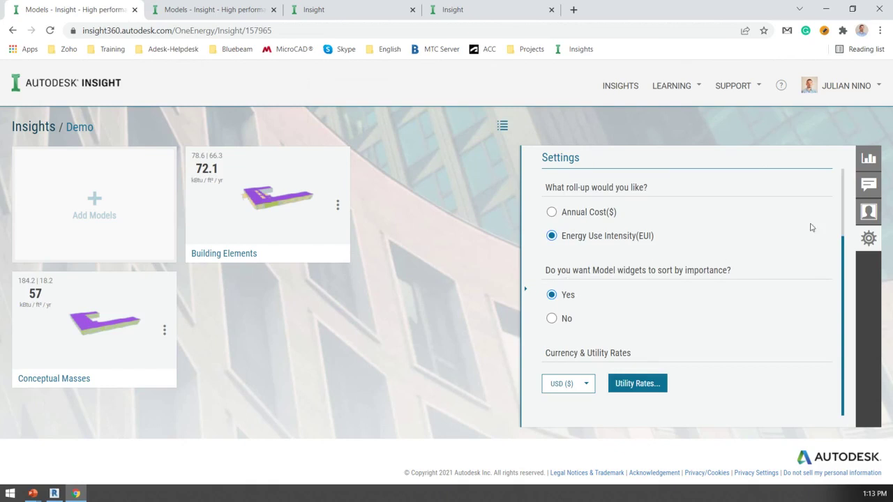
View the Model Comparison chart, Comments and Members panels, then open the Conceptual Masses model.
{"action": "left_click", "coordinate": [869, 159]}
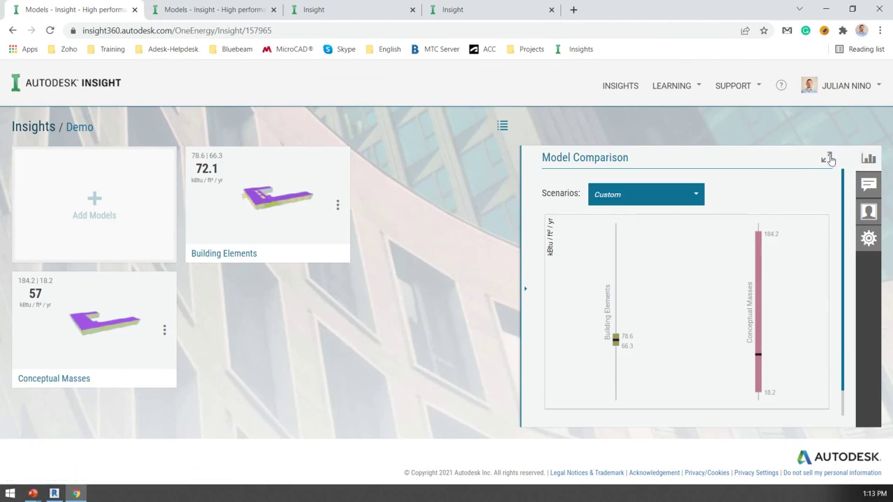
{"action": "left_click", "coordinate": [868, 184]}
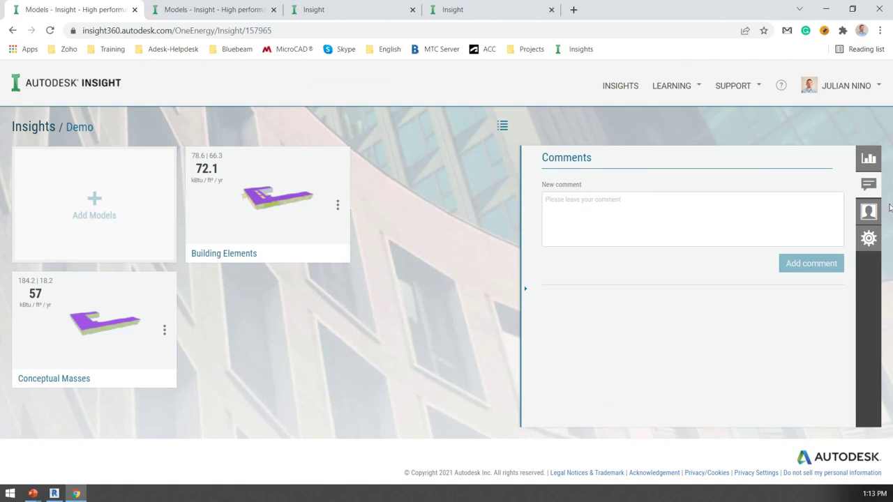
{"action": "left_click", "coordinate": [870, 211]}
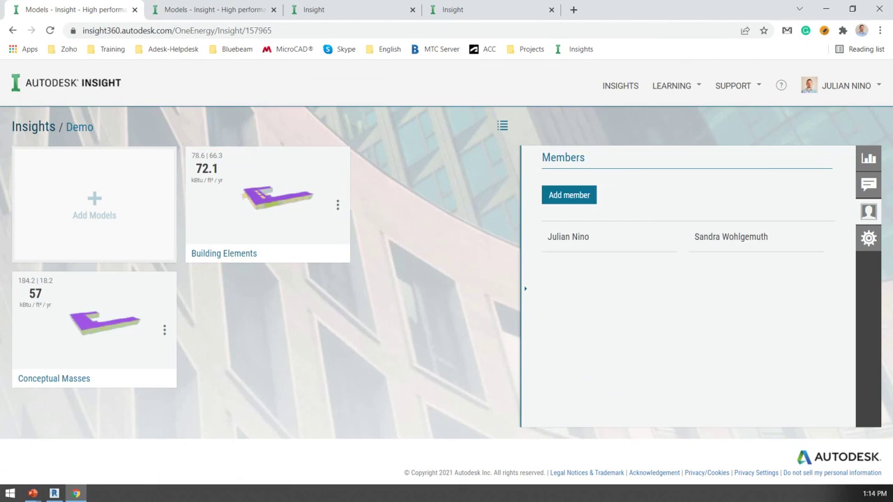
{"action": "left_click", "coordinate": [52, 339]}
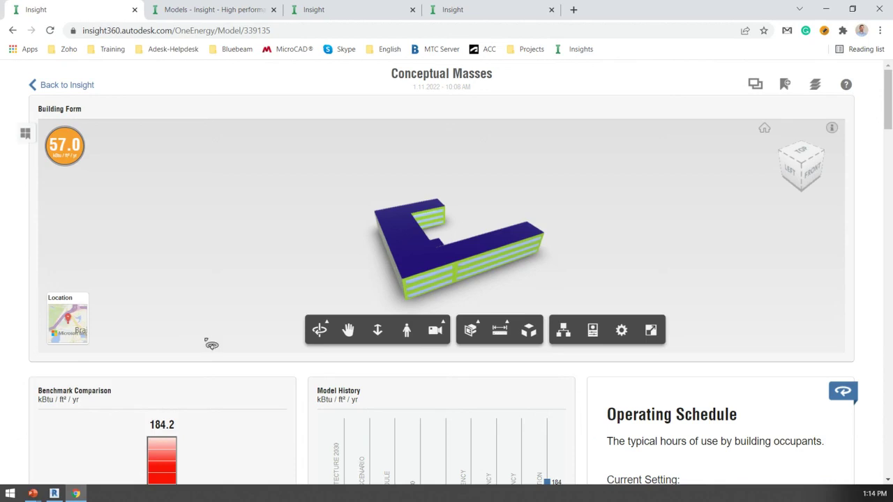
Orbit and pan the Conceptual Masses building, then try first-person mode.
{"action": "middle_click_drag", "start_coordinate": [642, 251], "coordinate": [623, 249]}
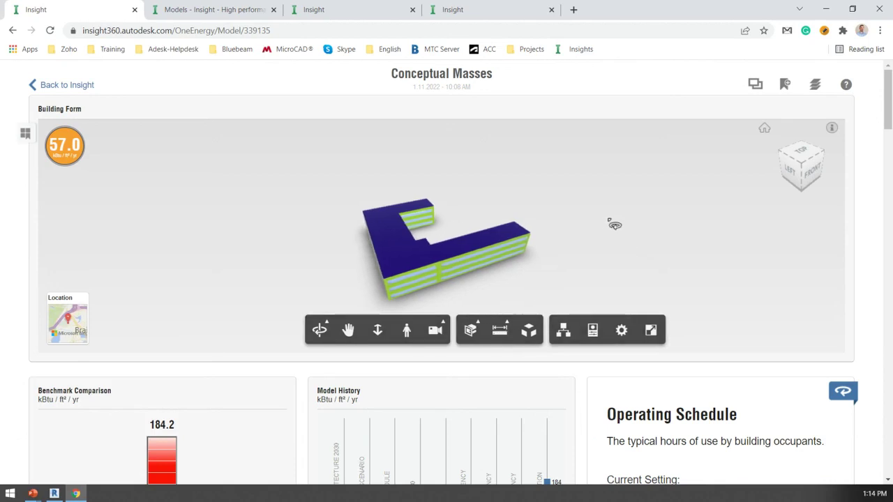
{"action": "left_click_drag", "start_coordinate": [614, 223], "coordinate": [229, 209]}
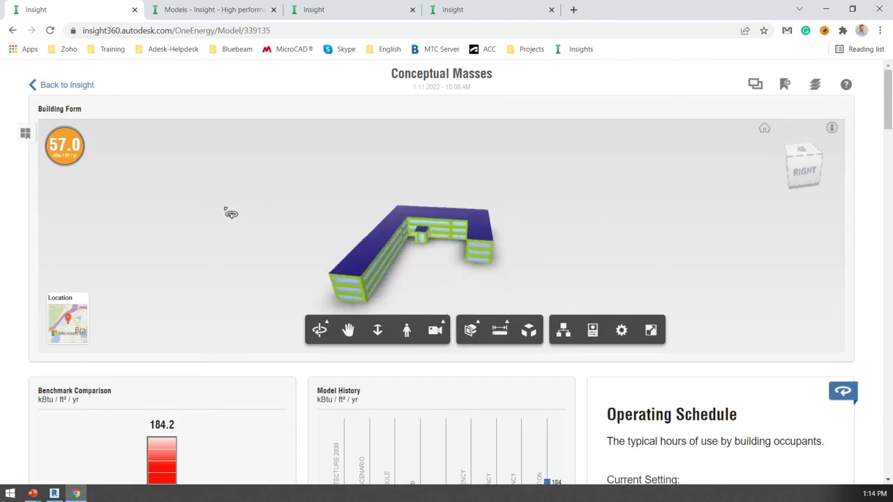
{"action": "left_click", "coordinate": [347, 328]}
{"action": "left_click_drag", "start_coordinate": [419, 303], "coordinate": [437, 272]}
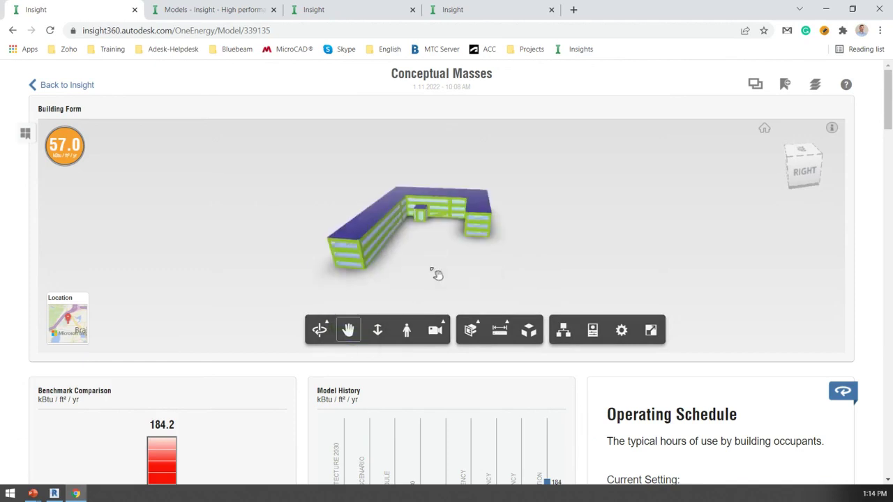
{"action": "left_click", "coordinate": [407, 330]}
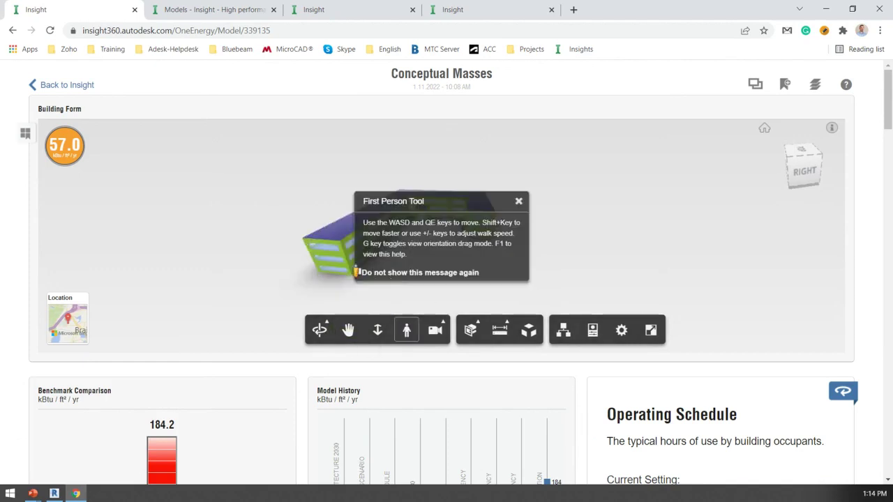
{"action": "left_click", "coordinate": [358, 271]}
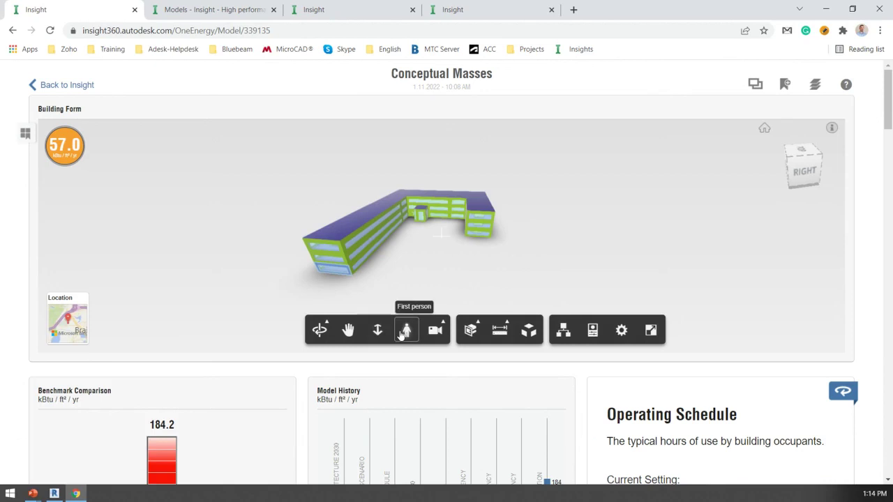
Leave first person, reset to the home view, and orbit to a top-right view.
{"action": "key", "text": "Escape"}
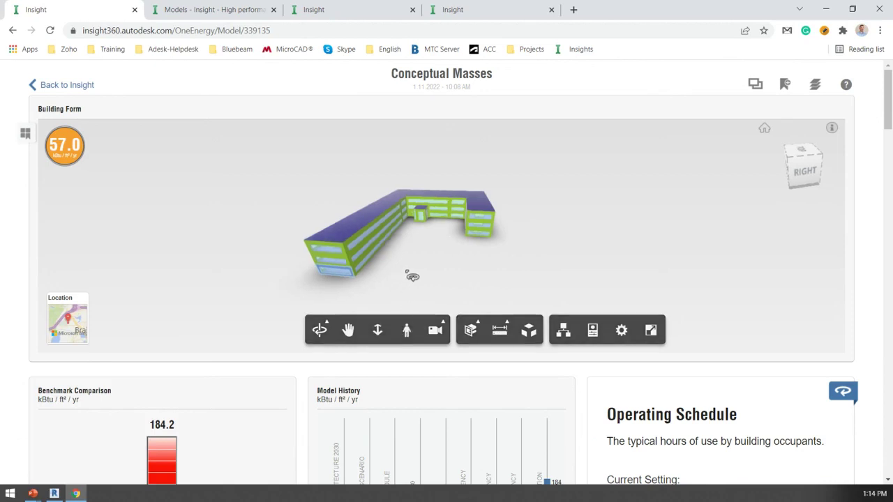
{"action": "left_click_drag", "start_coordinate": [409, 282], "coordinate": [465, 285]}
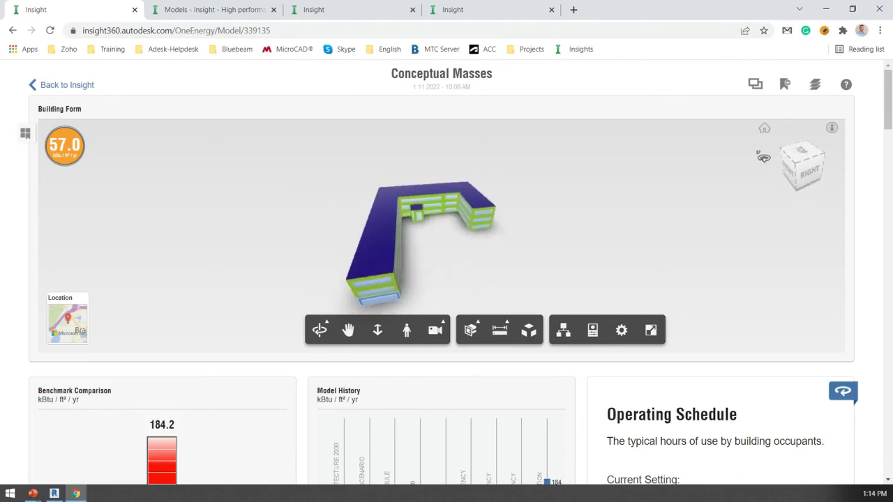
{"action": "left_click", "coordinate": [765, 131]}
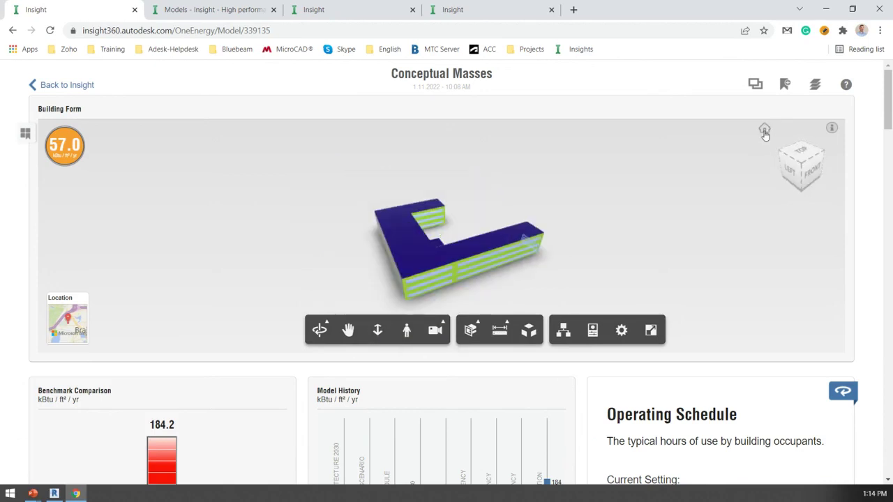
{"action": "left_click_drag", "start_coordinate": [639, 209], "coordinate": [312, 215]}
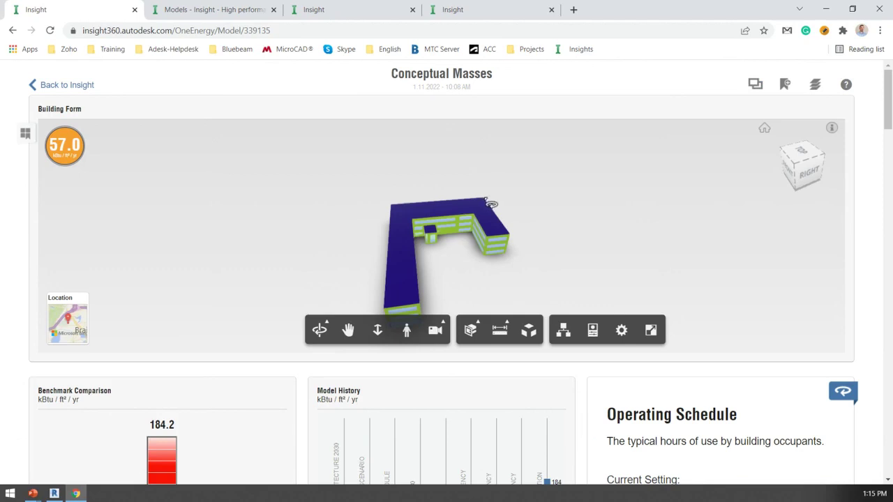
Explore the viewer's About Visualization and PV Analysis options for the Conceptual Masses building form.
{"action": "left_click", "coordinate": [785, 86]}
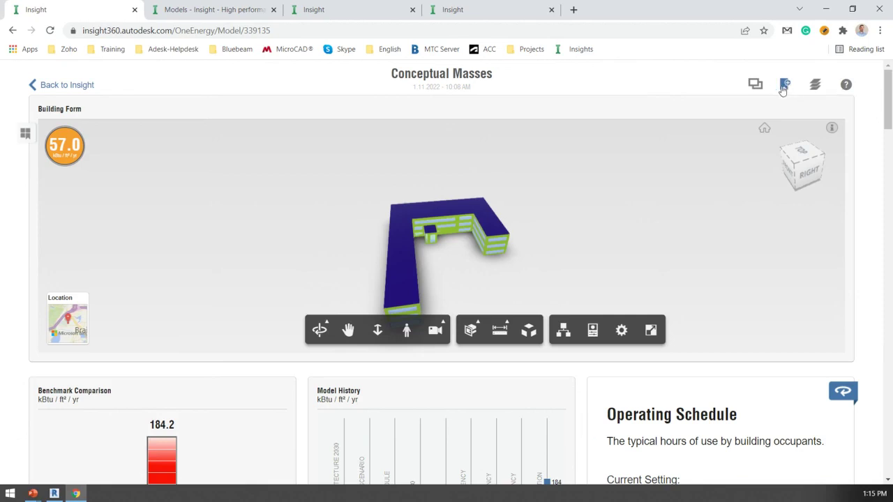
{"action": "left_click", "coordinate": [26, 135]}
{"action": "left_click", "coordinate": [25, 135]}
{"action": "left_click", "coordinate": [817, 89]}
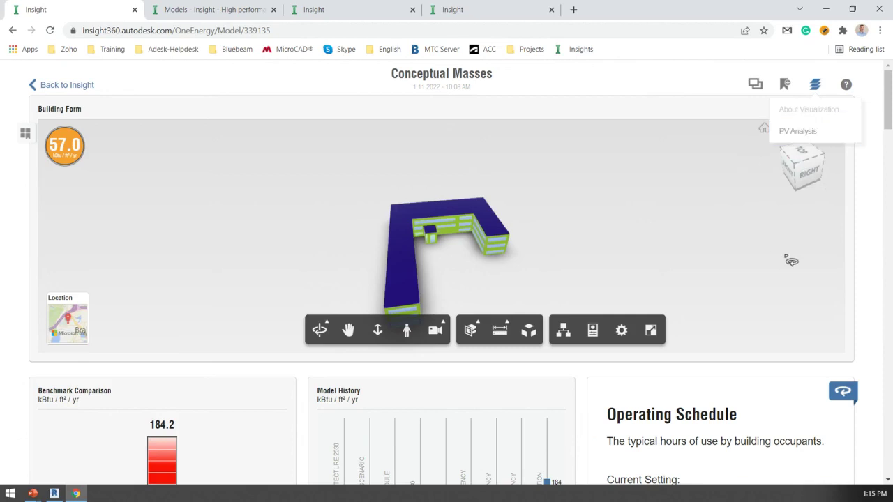
{"action": "left_click", "coordinate": [846, 86]}
{"action": "left_click", "coordinate": [846, 86]}
{"action": "left_click", "coordinate": [847, 88]}
{"action": "left_click", "coordinate": [846, 90]}
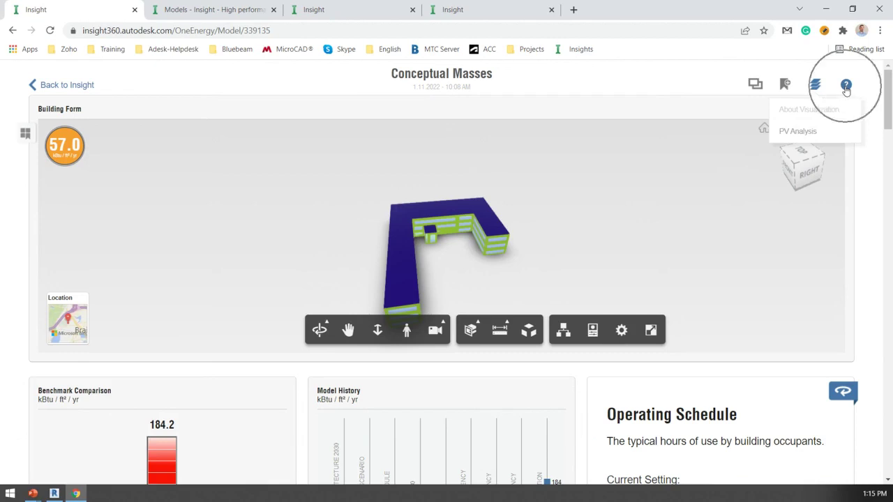
{"action": "left_click", "coordinate": [846, 90]}
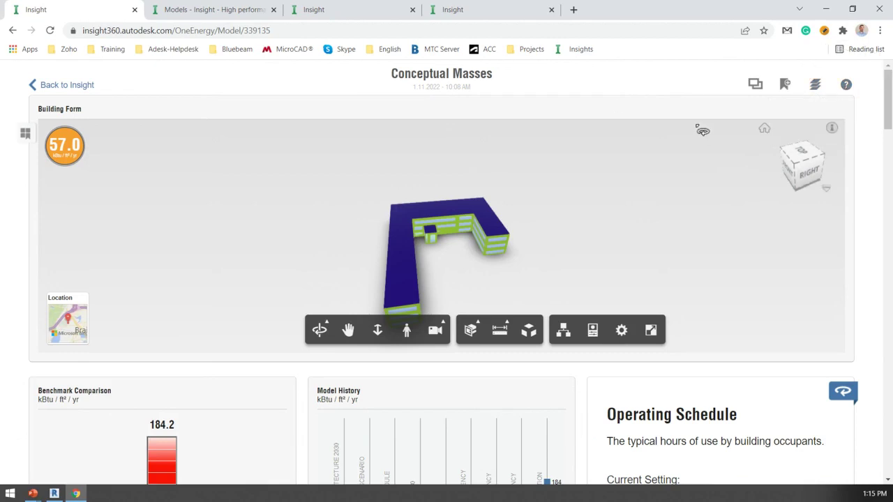
Drag the Model History range slider to its ends to show all fourteen history columns.
{"action": "scroll", "coordinate": [173, 254], "scroll_direction": "up", "scroll_amount": 3}
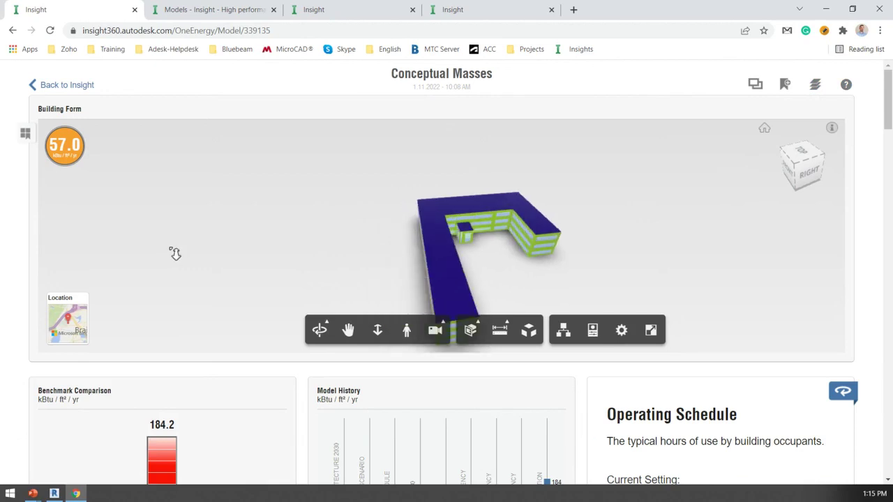
{"action": "scroll", "coordinate": [174, 253], "scroll_direction": "up", "scroll_amount": 2}
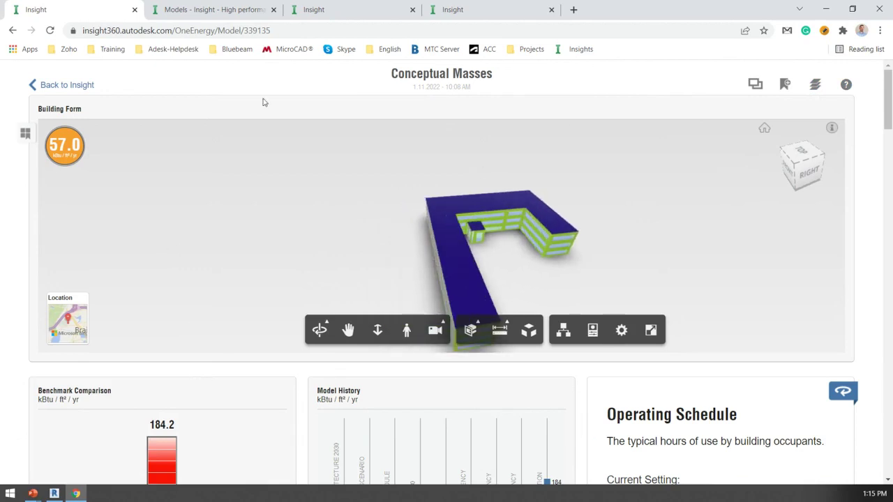
{"action": "scroll", "coordinate": [99, 349], "scroll_direction": "up", "scroll_amount": 2}
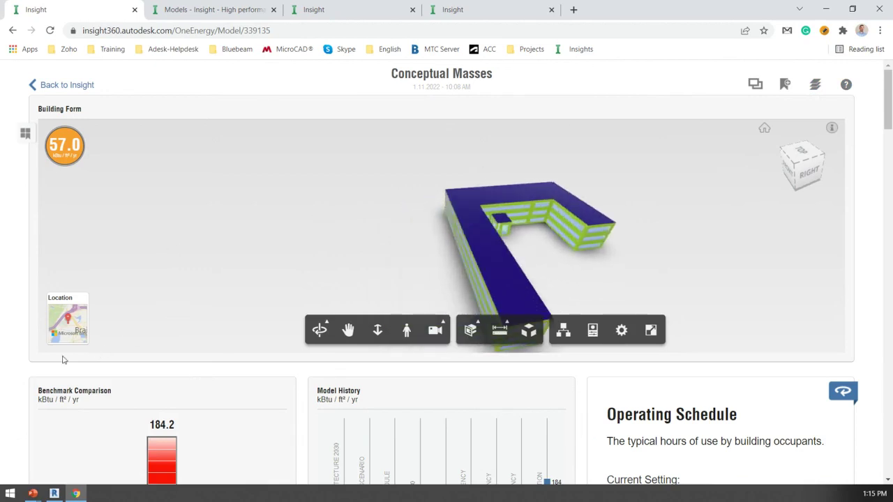
{"action": "scroll", "coordinate": [37, 374], "scroll_direction": "down", "scroll_amount": 3}
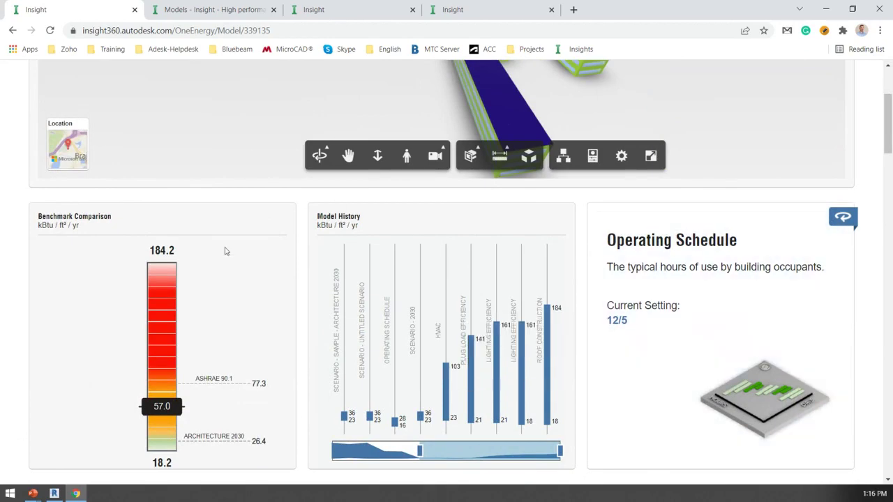
{"action": "scroll", "coordinate": [178, 354], "scroll_direction": "down", "scroll_amount": 1}
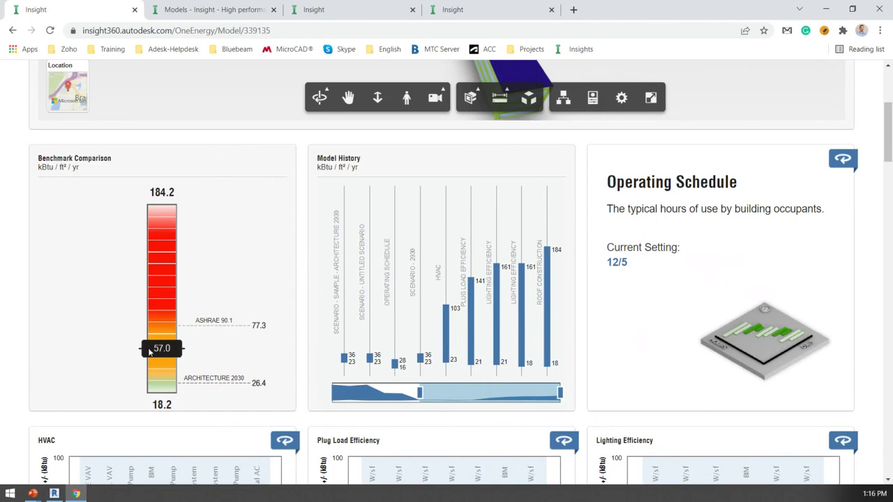
{"action": "mouse_move", "coordinate": [355, 218]}
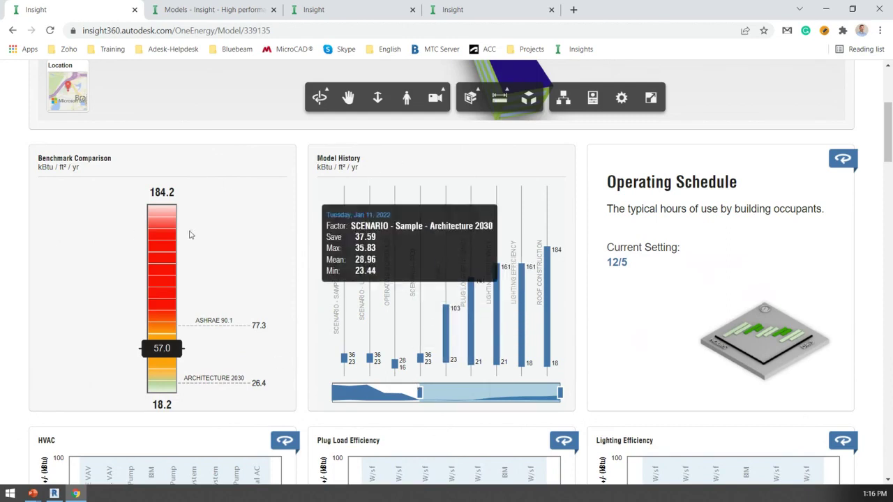
{"action": "left_click_drag", "start_coordinate": [420, 395], "coordinate": [334, 395]}
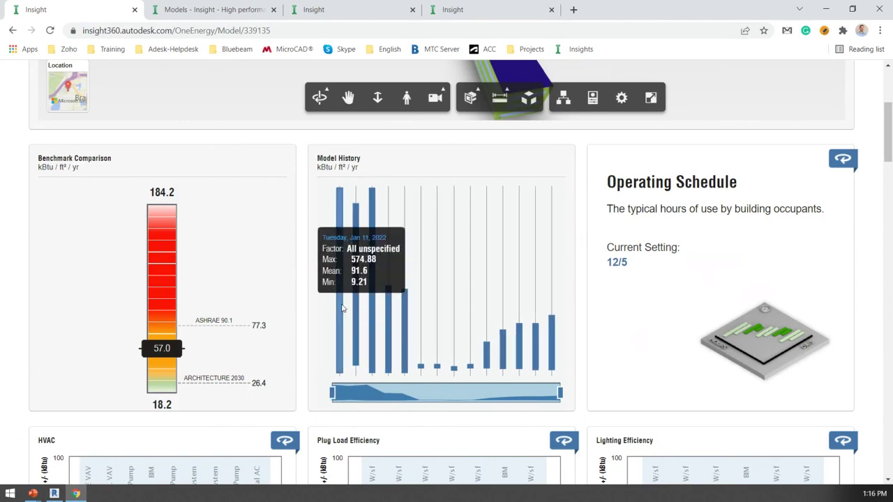
{"action": "left_click_drag", "start_coordinate": [562, 395], "coordinate": [417, 403]}
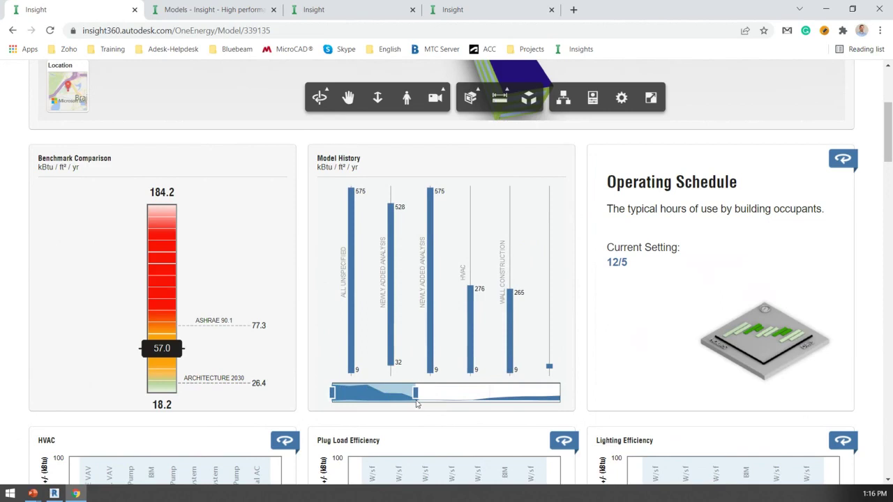
{"action": "left_click_drag", "start_coordinate": [417, 404], "coordinate": [578, 408]}
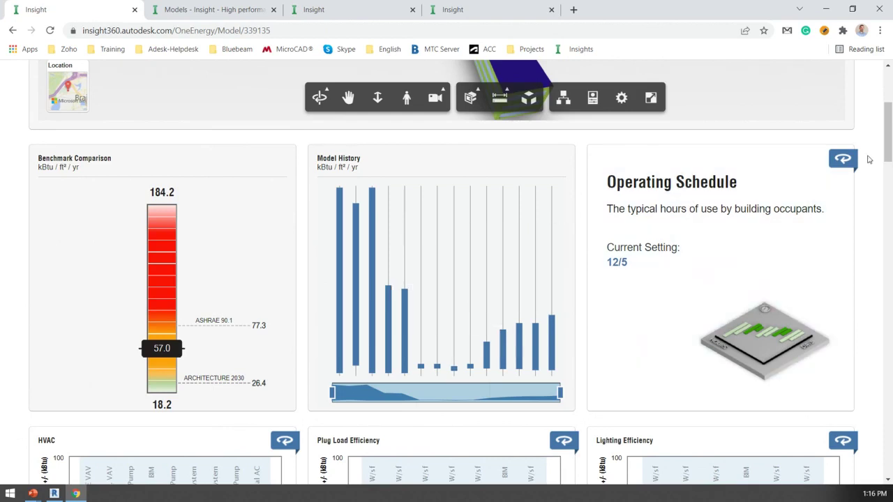
Flip the Operating Schedule card to its chart and open the factor for editing.
{"action": "left_click", "coordinate": [843, 160]}
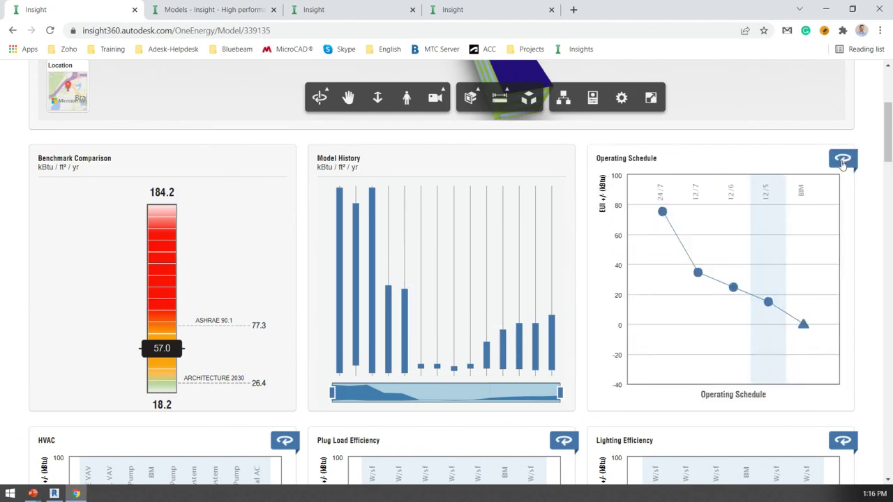
{"action": "left_click", "coordinate": [843, 161]}
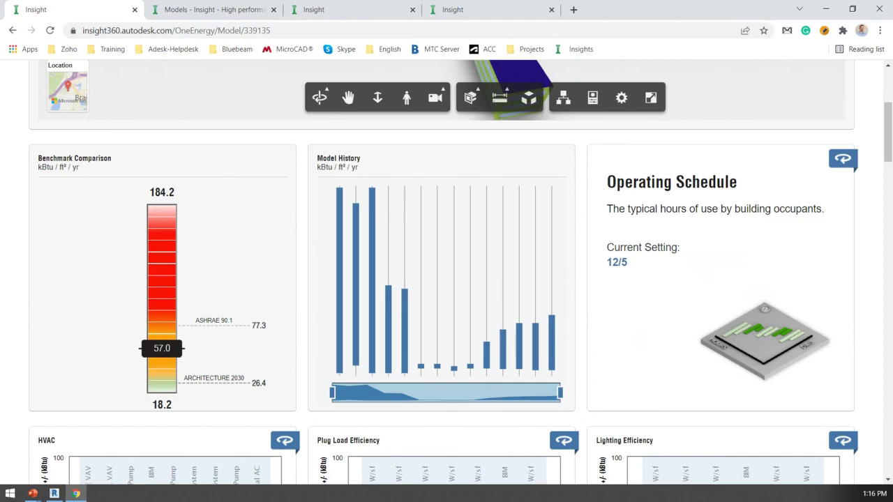
{"action": "left_click", "coordinate": [841, 160]}
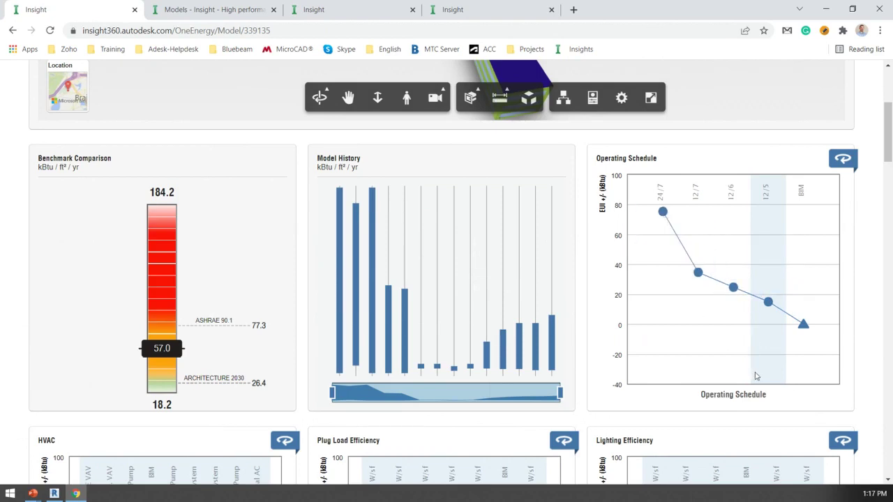
{"action": "left_click", "coordinate": [765, 349]}
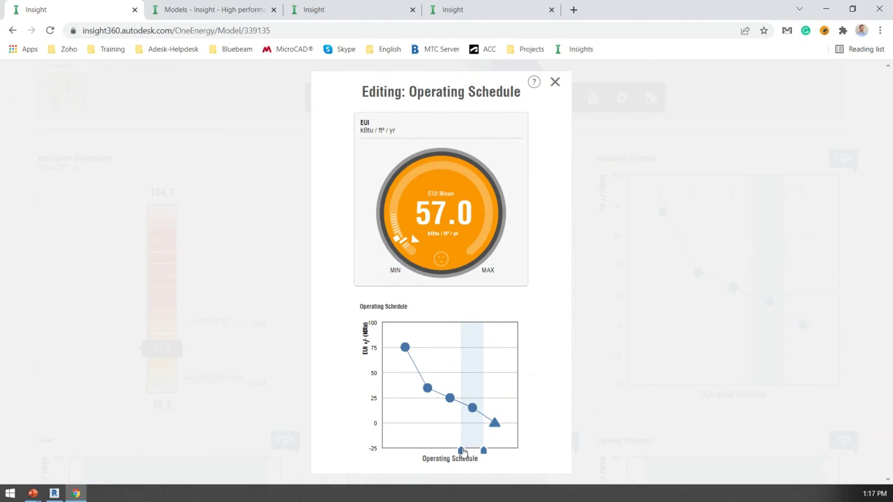
Try Operating Schedule ranges, first spanning all options, then only the 24/7 option.
{"action": "left_click_drag", "start_coordinate": [464, 452], "coordinate": [382, 450]}
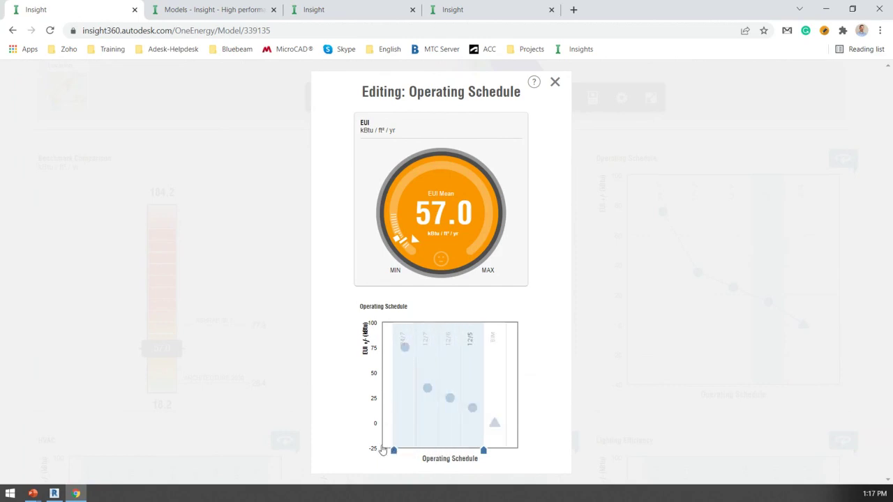
{"action": "left_click_drag", "start_coordinate": [483, 451], "coordinate": [414, 449]}
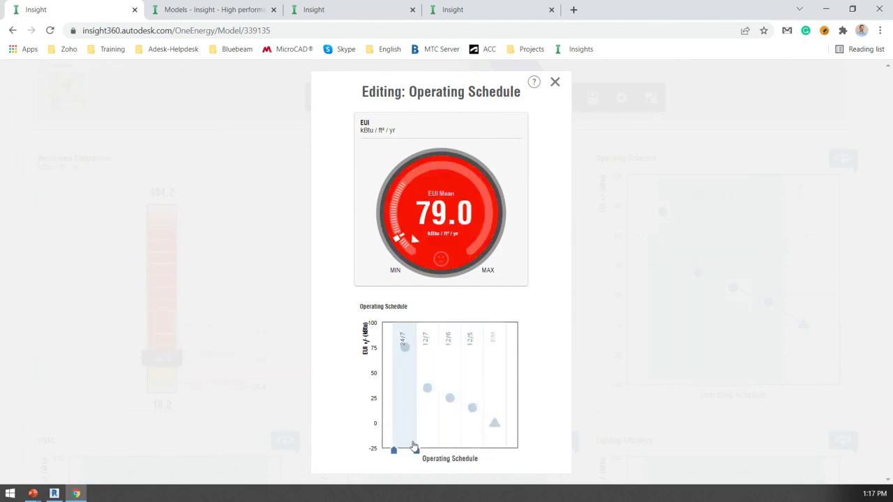
{"action": "mouse_move", "coordinate": [405, 347]}
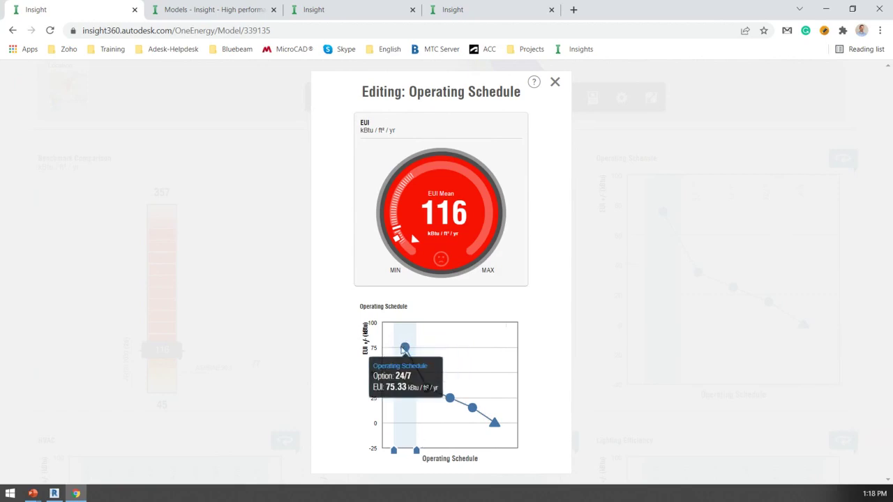
{"action": "mouse_move", "coordinate": [473, 411]}
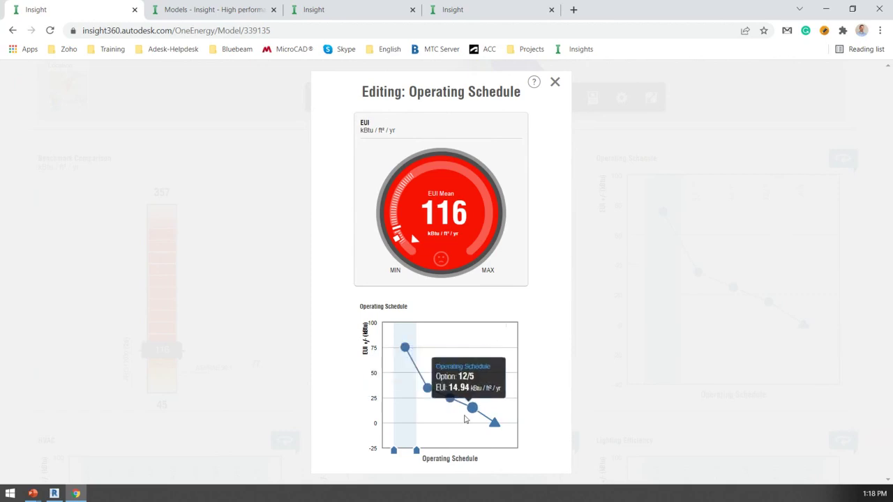
{"action": "mouse_move", "coordinate": [494, 423]}
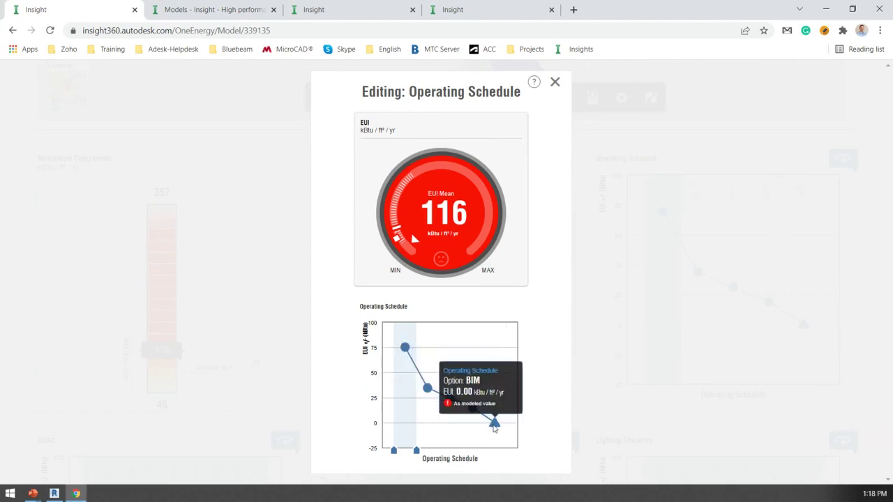
{"action": "mouse_move", "coordinate": [484, 392]}
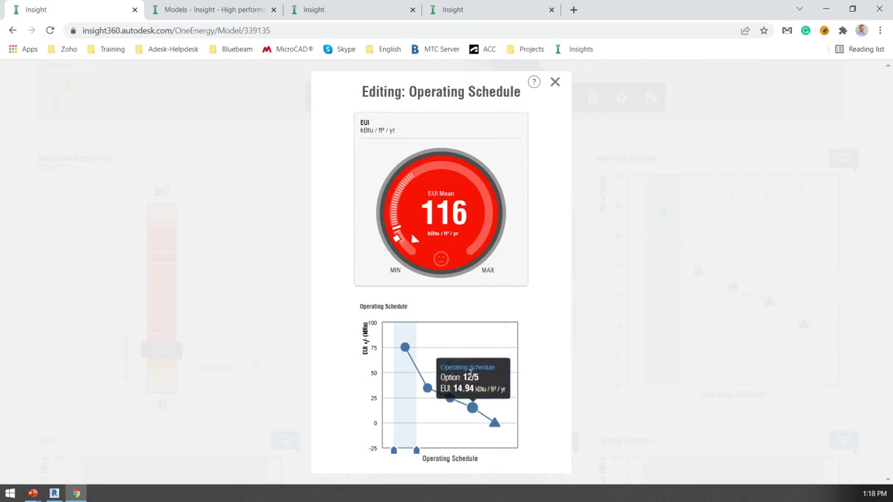
Restrict the Operating Schedule to the BIM value only, bringing mean EUI to 42.4, and close the editor.
{"action": "left_click_drag", "start_coordinate": [417, 452], "coordinate": [512, 455]}
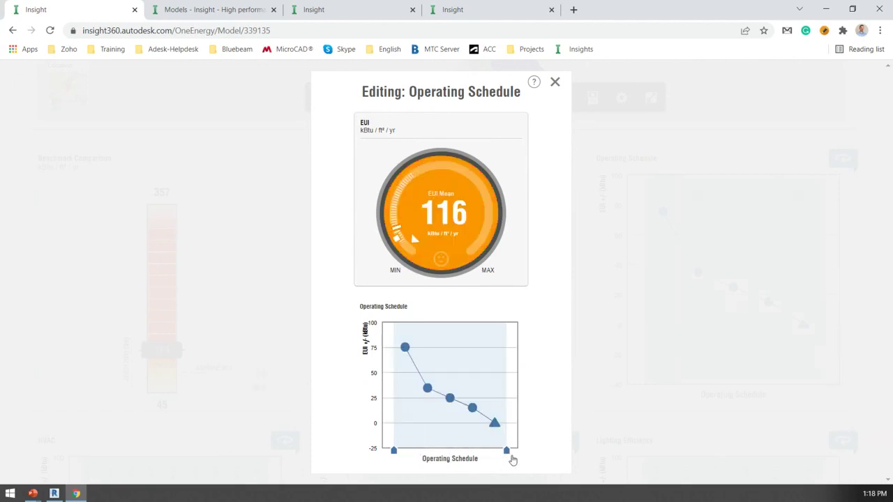
{"action": "left_click_drag", "start_coordinate": [392, 452], "coordinate": [485, 453]}
{"action": "mouse_move", "coordinate": [513, 412]}
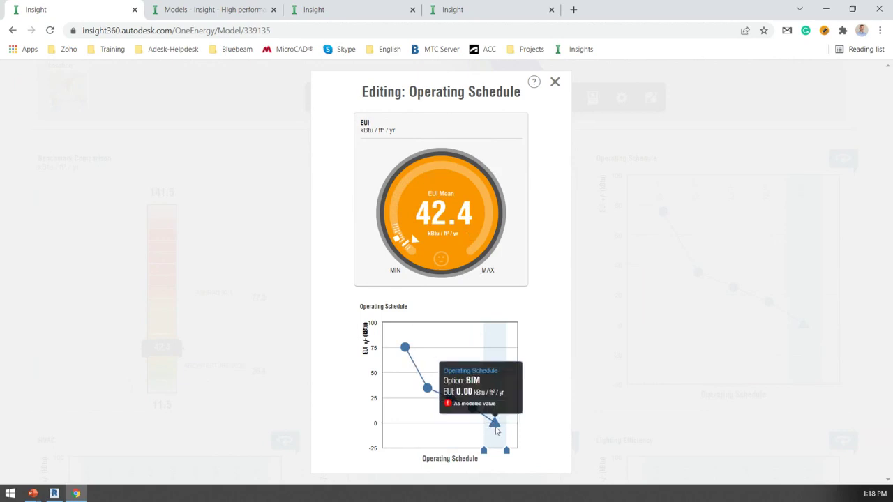
{"action": "left_click", "coordinate": [555, 83]}
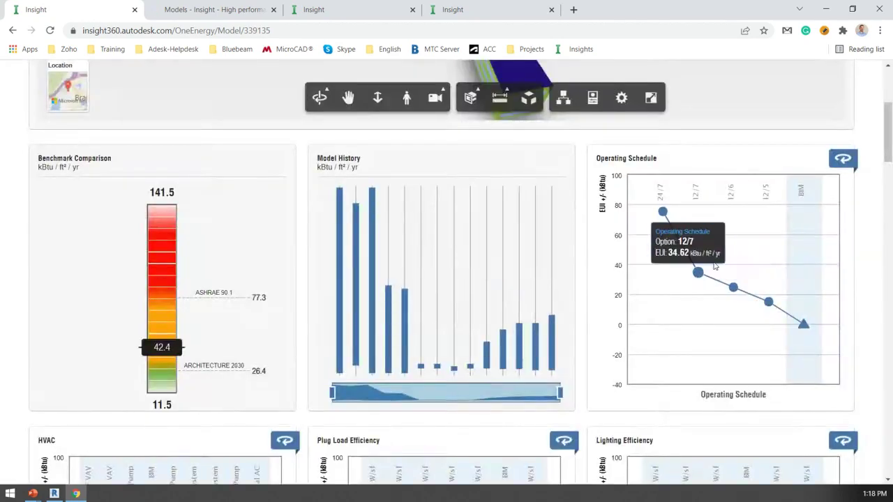
{"action": "scroll", "coordinate": [714, 266], "scroll_direction": "down", "scroll_amount": 2}
{"action": "scroll", "coordinate": [309, 329], "scroll_direction": "down", "scroll_amount": 3}
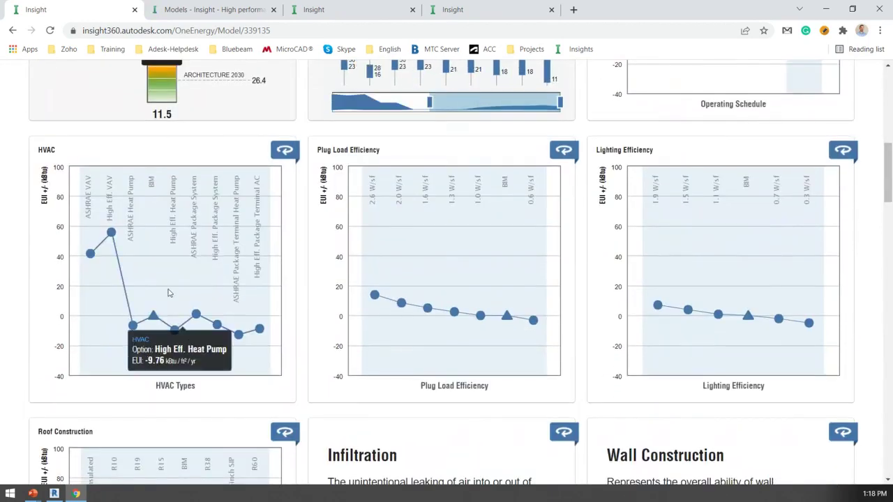
Limit HVAC to High Eff. Package Terminal AC, cutting mean EUI from 42.4 to 29.4.
{"action": "left_click", "coordinate": [153, 318]}
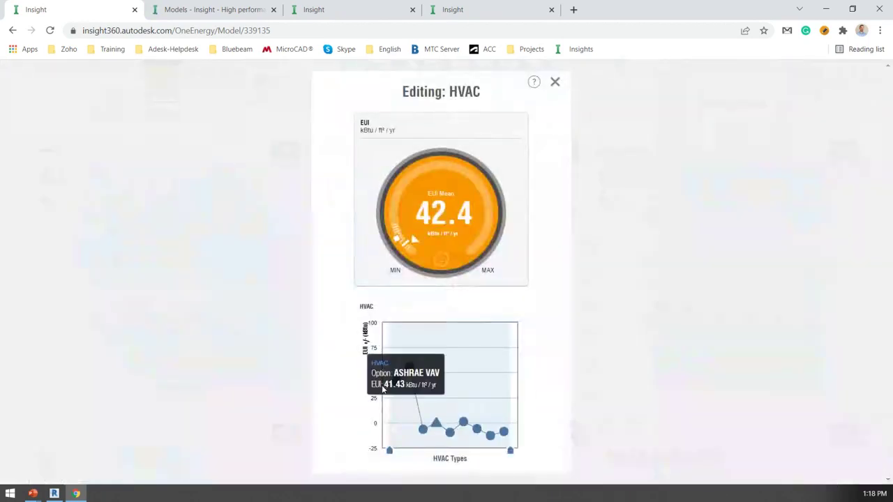
{"action": "left_click_drag", "start_coordinate": [390, 451], "coordinate": [400, 454]}
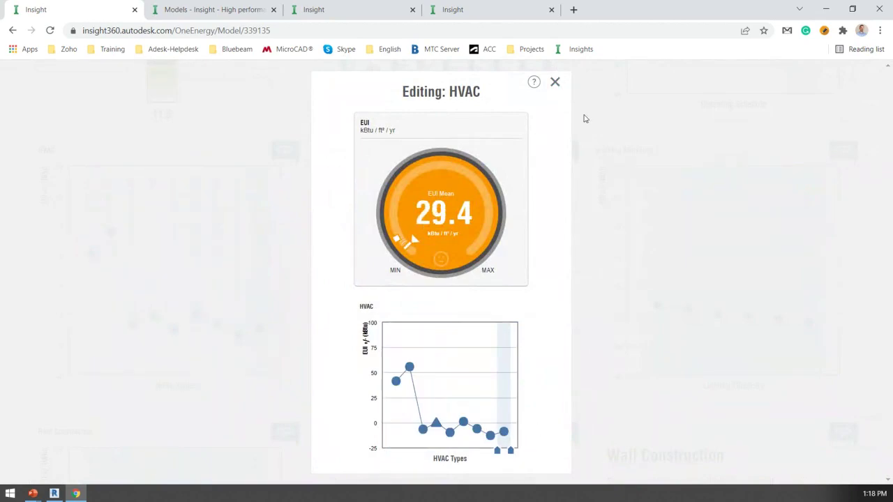
{"action": "left_click", "coordinate": [555, 83]}
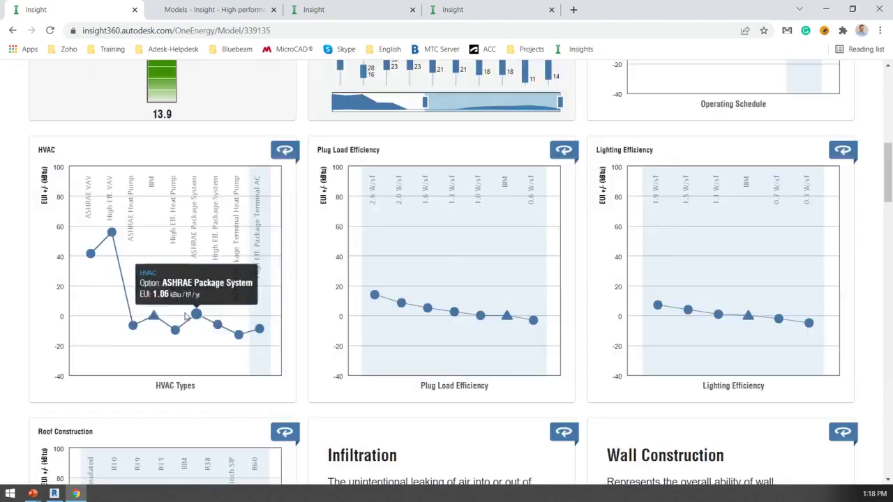
{"action": "scroll", "coordinate": [309, 341], "scroll_direction": "up", "scroll_amount": 2}
{"action": "scroll", "coordinate": [309, 342], "scroll_direction": "up", "scroll_amount": 2}
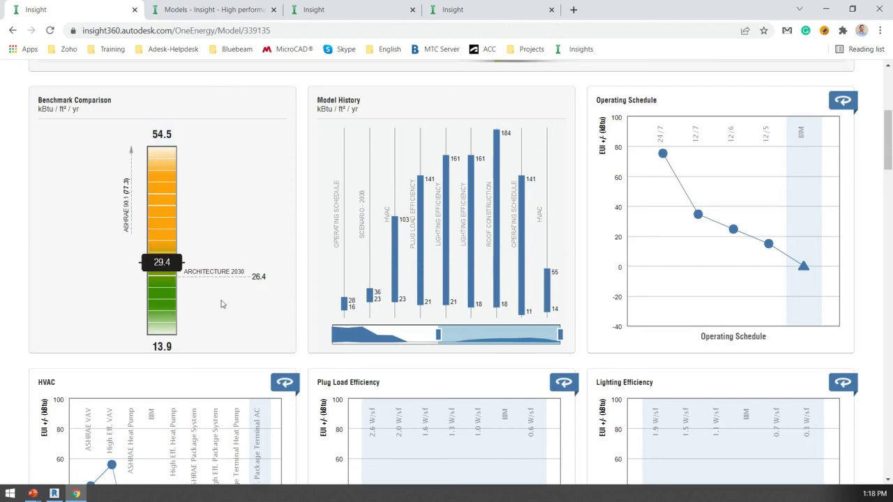
{"action": "scroll", "coordinate": [220, 304], "scroll_direction": "down", "scroll_amount": 4}
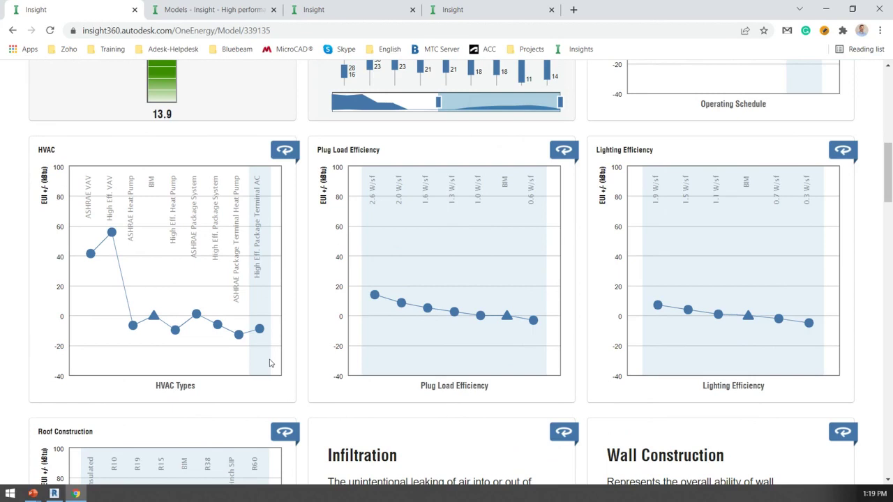
Limit Plug Load Efficiency to 0.6 W/sf, dropping mean EUI to 24.0, then read the Lighting chart values.
{"action": "mouse_move", "coordinate": [413, 323]}
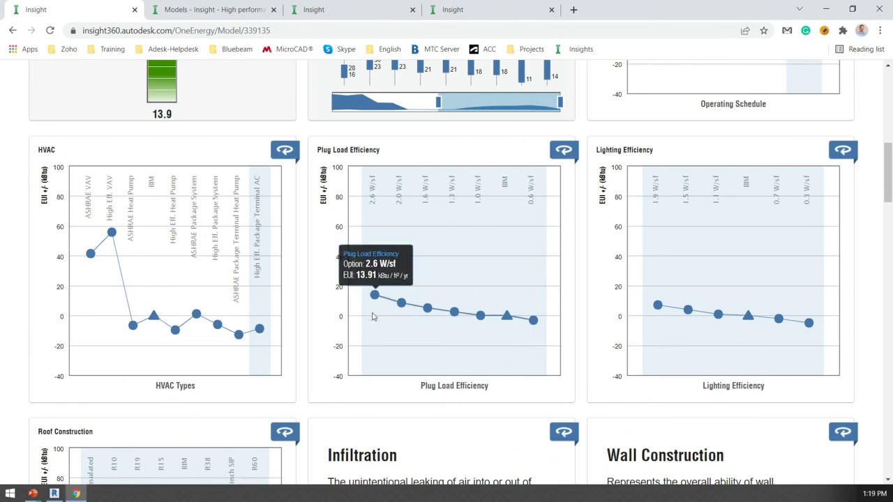
{"action": "left_click", "coordinate": [388, 321]}
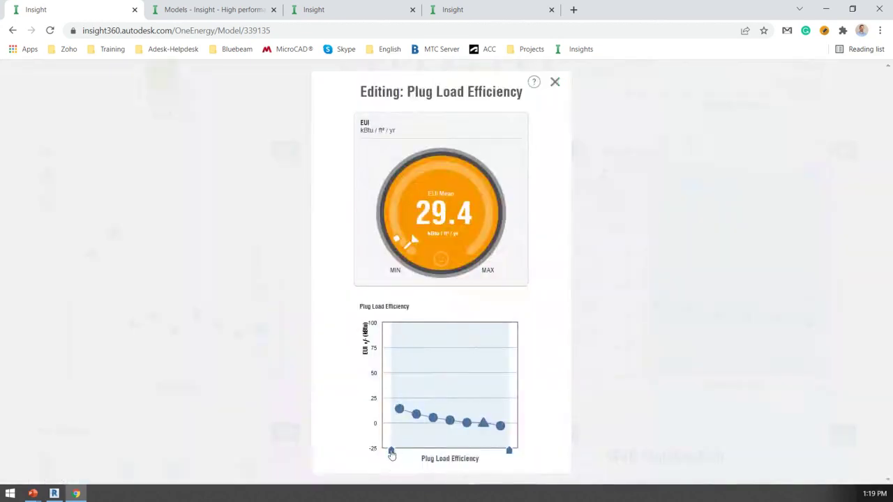
{"action": "left_click_drag", "start_coordinate": [391, 452], "coordinate": [492, 452]}
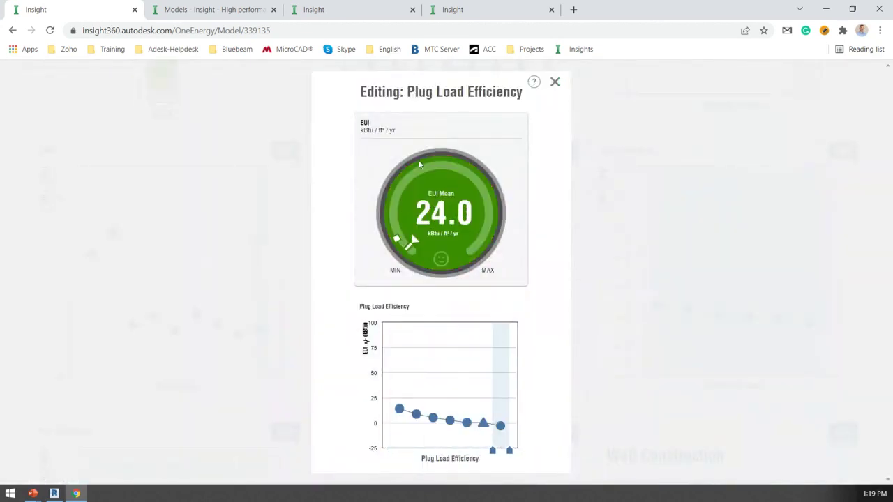
{"action": "left_click", "coordinate": [601, 273]}
{"action": "mouse_move", "coordinate": [512, 333]}
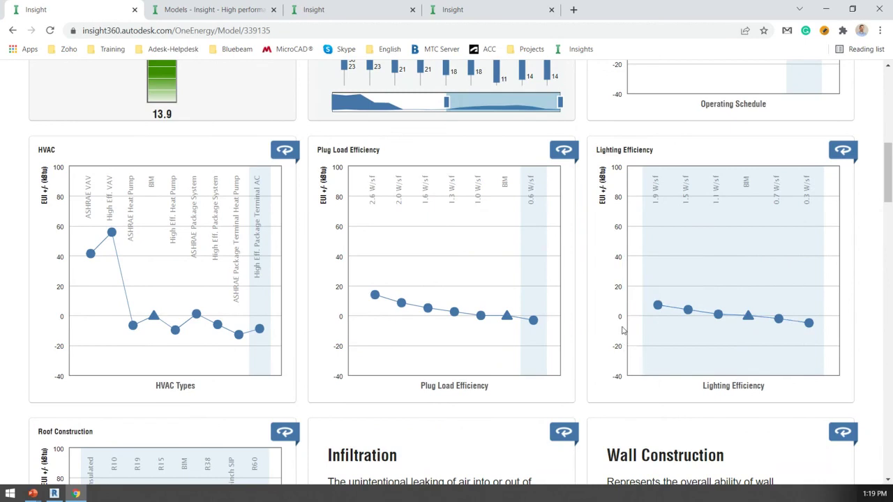
{"action": "mouse_move", "coordinate": [657, 303]}
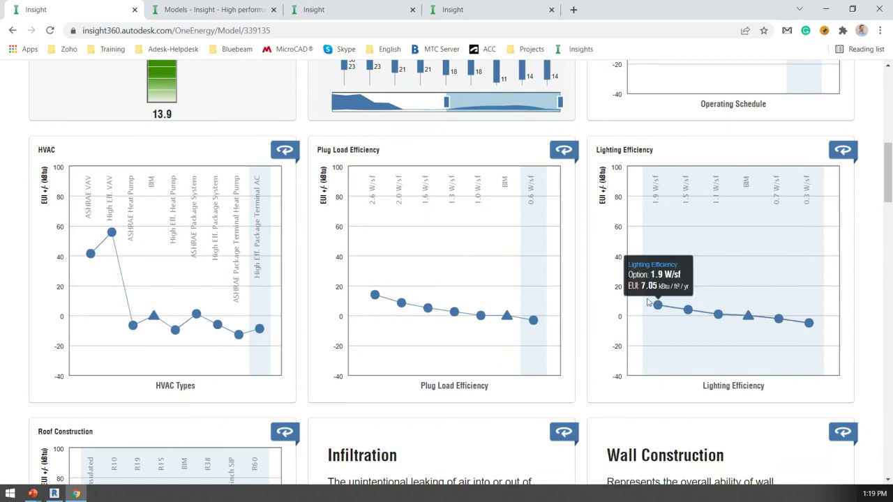
Narrow Lighting Efficiency to 0.3 W/sf only, lowering the EUI from 24.0 to 19.9.
{"action": "left_click", "coordinate": [654, 339]}
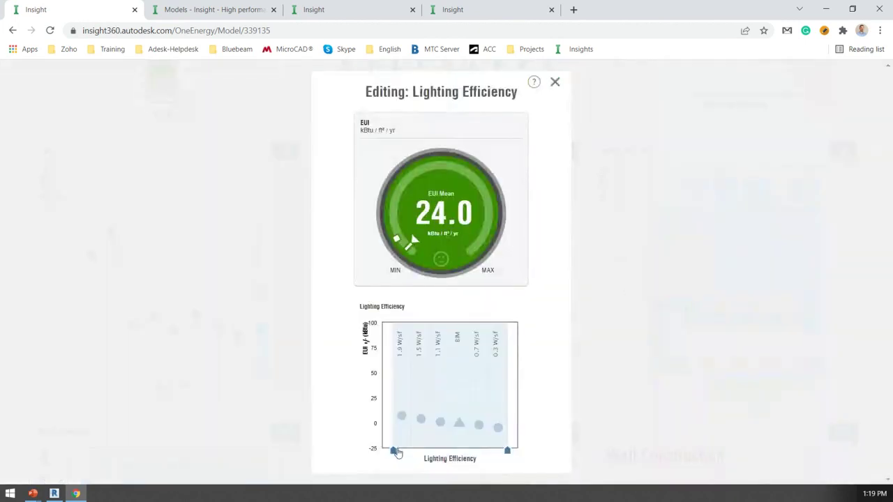
{"action": "left_click_drag", "start_coordinate": [395, 453], "coordinate": [505, 455]}
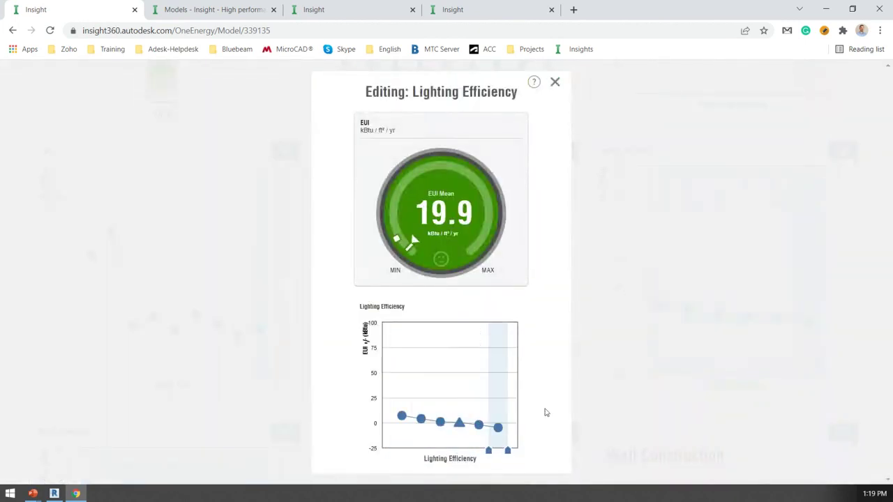
{"action": "left_click", "coordinate": [622, 305]}
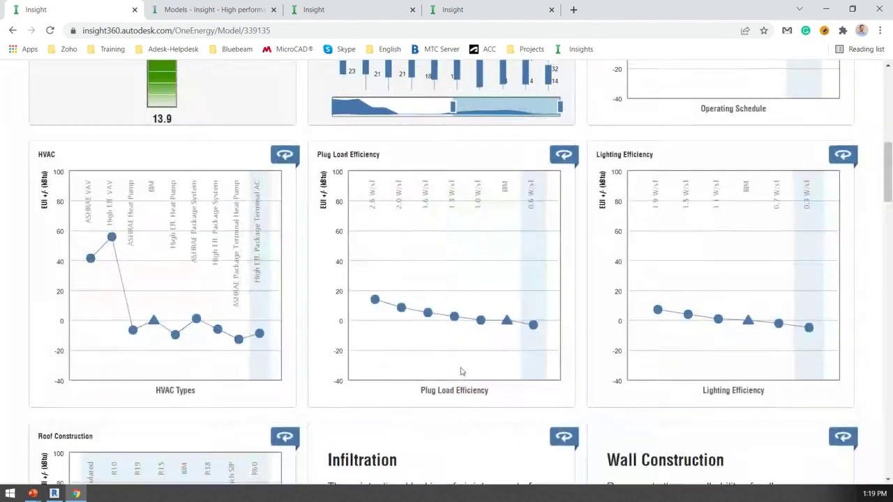
{"action": "scroll", "coordinate": [314, 390], "scroll_direction": "up", "scroll_amount": 3}
{"action": "scroll", "coordinate": [127, 422], "scroll_direction": "up", "scroll_amount": 2}
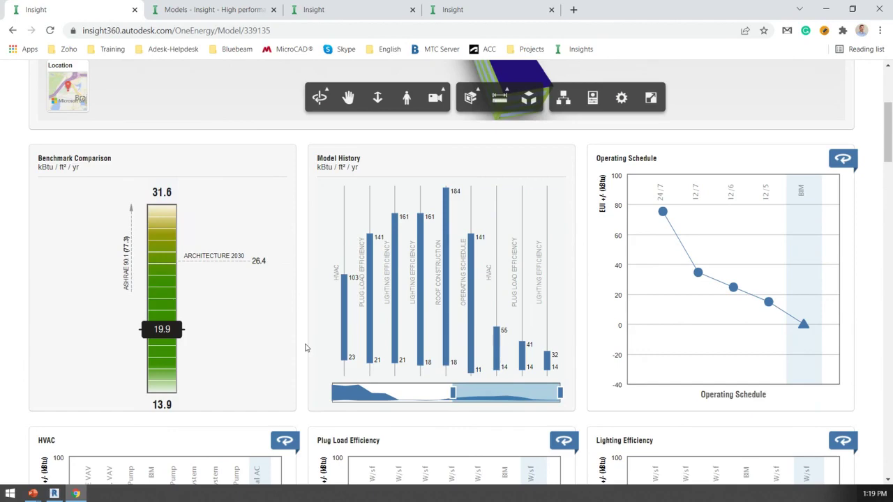
Orbit the Conceptual Masses building in the 3D view to see it from another angle.
{"action": "scroll", "coordinate": [305, 347], "scroll_direction": "down", "scroll_amount": 5}
{"action": "scroll", "coordinate": [305, 348], "scroll_direction": "up", "scroll_amount": 5}
{"action": "scroll", "coordinate": [305, 348], "scroll_direction": "up", "scroll_amount": 3}
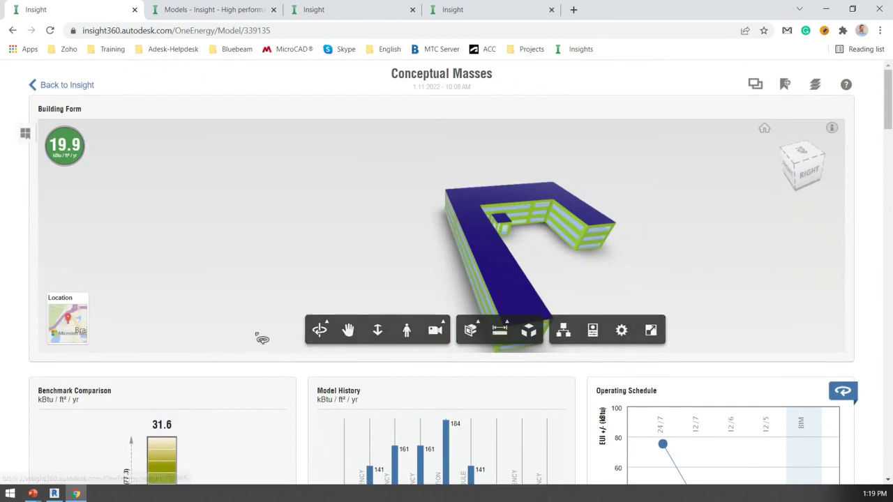
{"action": "scroll", "coordinate": [269, 342], "scroll_direction": "up", "scroll_amount": 1}
{"action": "scroll", "coordinate": [547, 247], "scroll_direction": "up", "scroll_amount": 1}
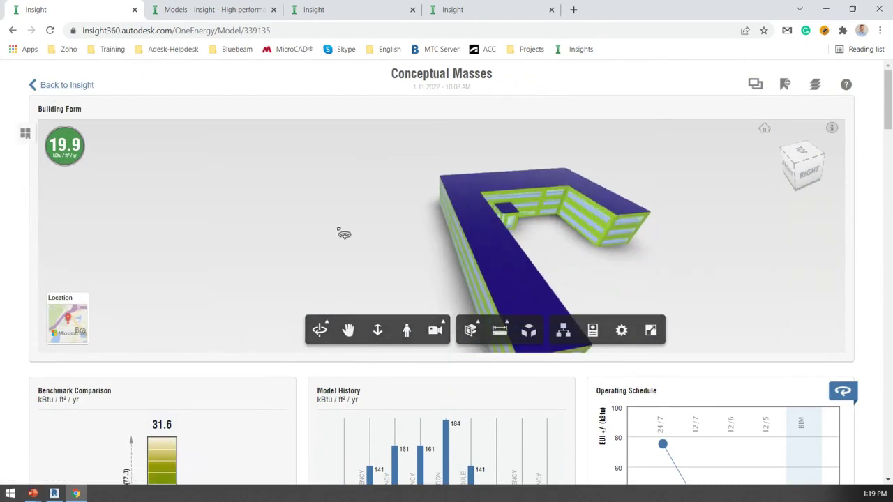
{"action": "left_click_drag", "start_coordinate": [344, 234], "coordinate": [463, 235]}
{"action": "scroll", "coordinate": [478, 236], "scroll_direction": "up", "scroll_amount": 1}
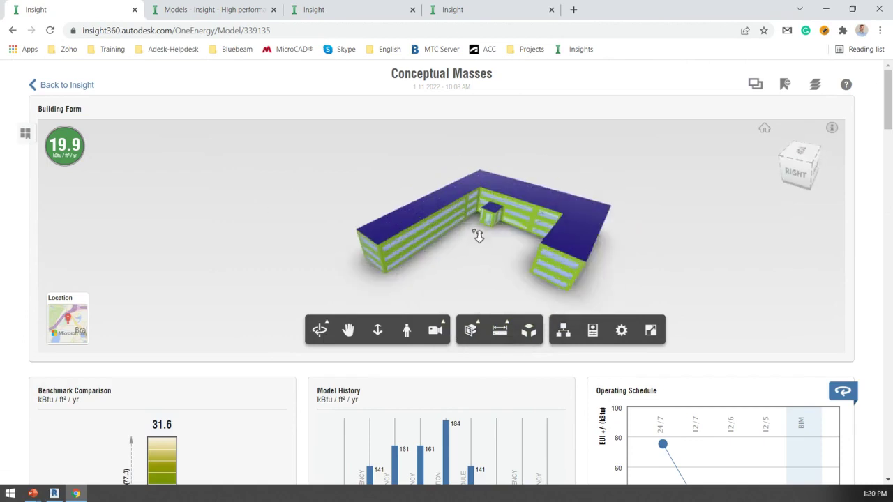
{"action": "scroll", "coordinate": [477, 236], "scroll_direction": "up", "scroll_amount": 2}
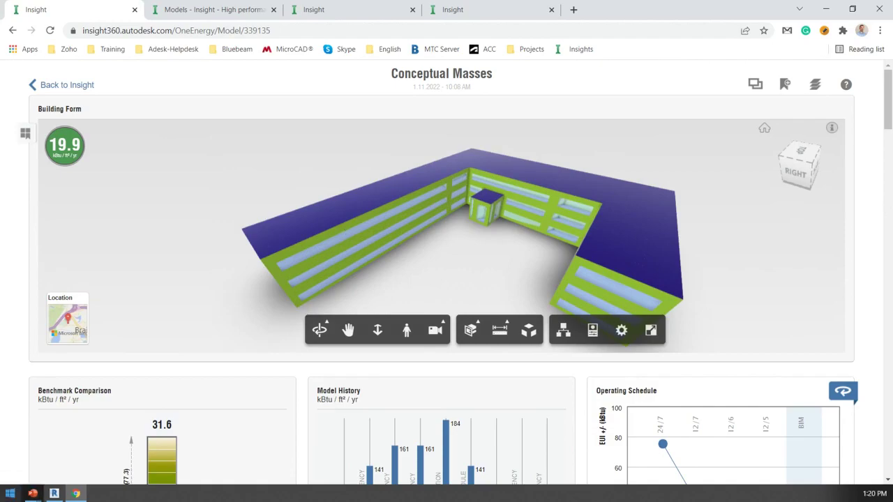
In Revit's Mass Model 3D view, open Energy Settings with Mode set to Use Conceptual Masses.
{"action": "left_click", "coordinate": [54, 493]}
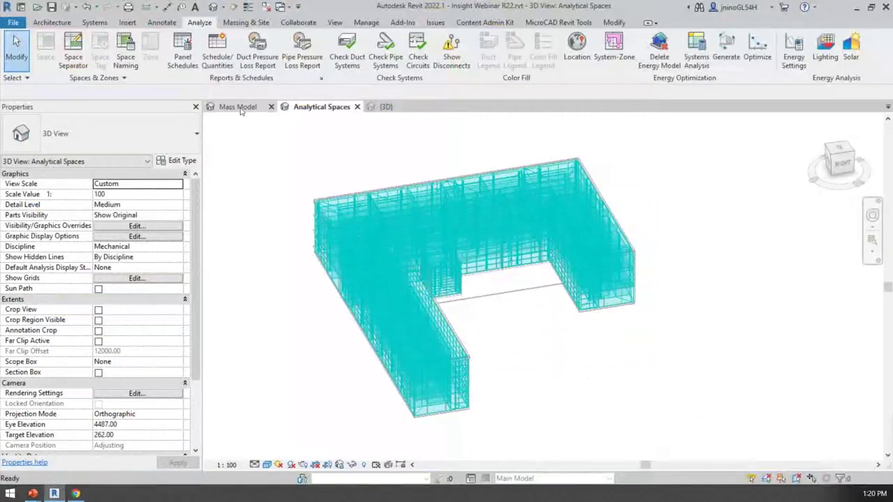
{"action": "left_click", "coordinate": [238, 107]}
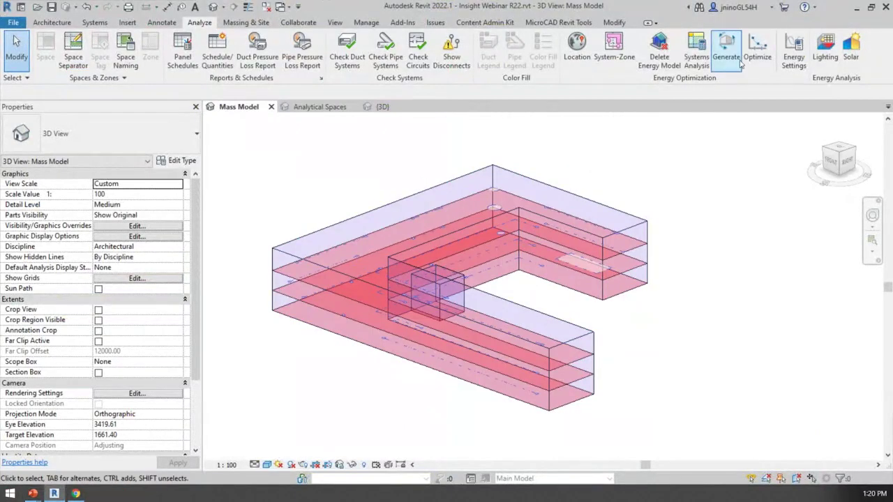
{"action": "left_click", "coordinate": [794, 53]}
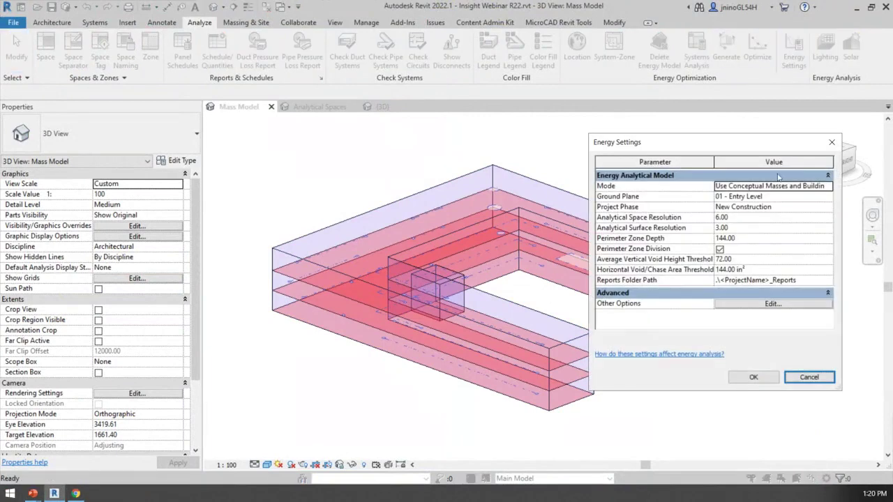
{"action": "left_click", "coordinate": [828, 187]}
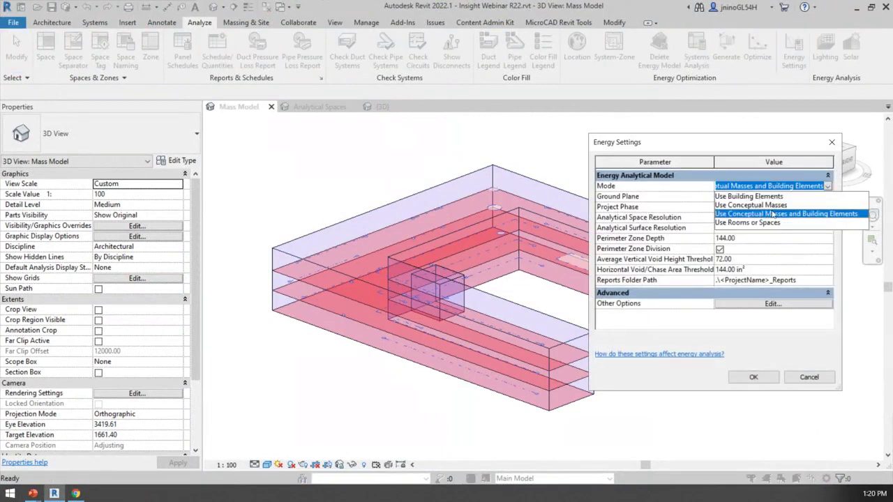
{"action": "left_click", "coordinate": [766, 205]}
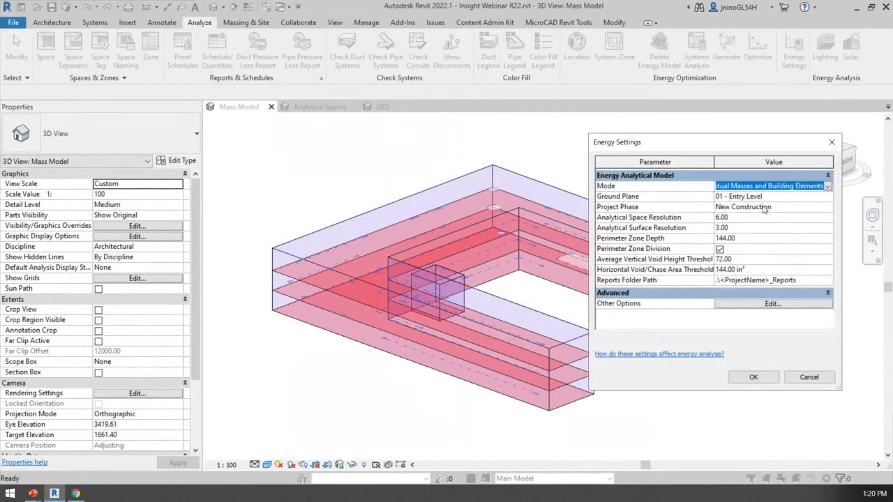
Review the advanced energy options, close both dialogs unchanged, and return to Insight in Chrome.
{"action": "left_click", "coordinate": [787, 305]}
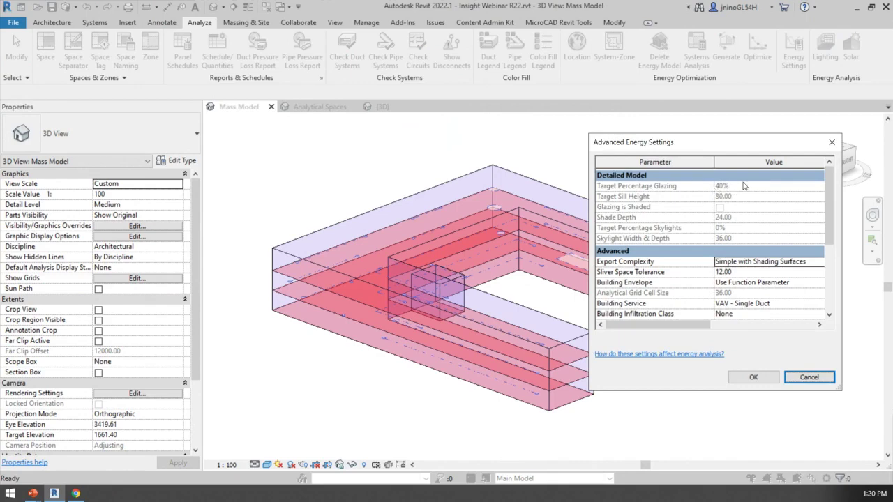
{"action": "left_click", "coordinate": [832, 141]}
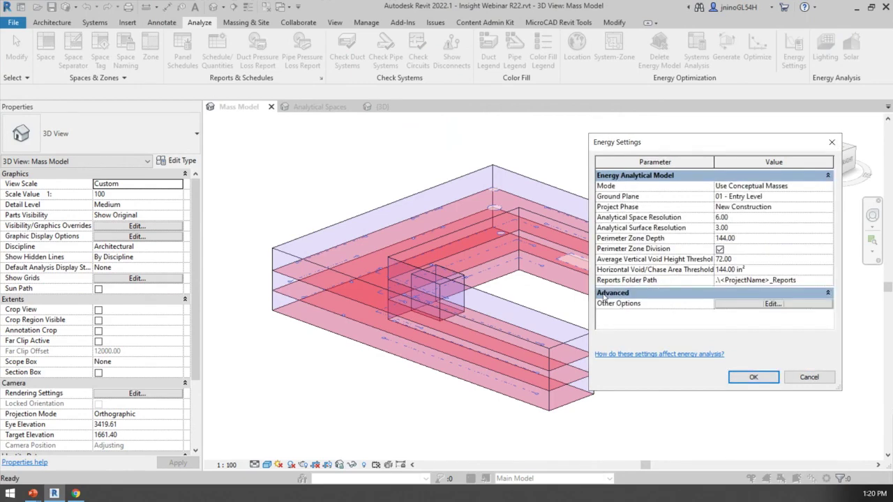
{"action": "left_click", "coordinate": [832, 141]}
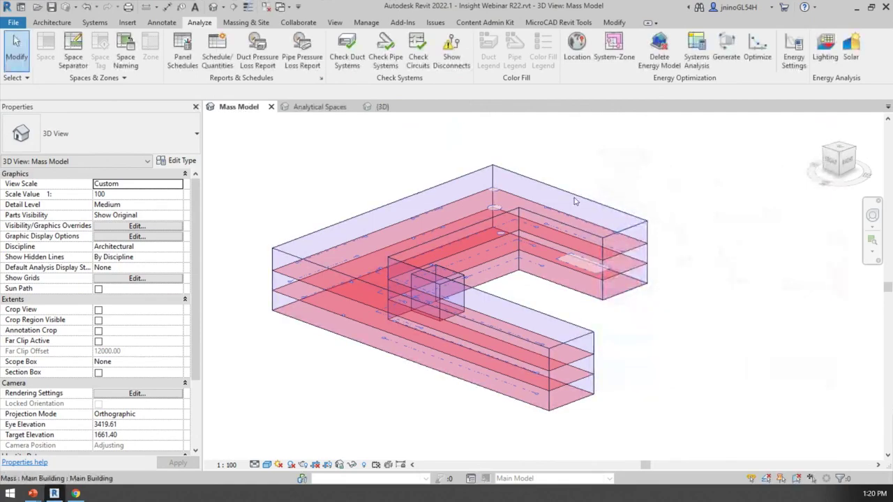
{"action": "key", "text": "alt+Tab"}
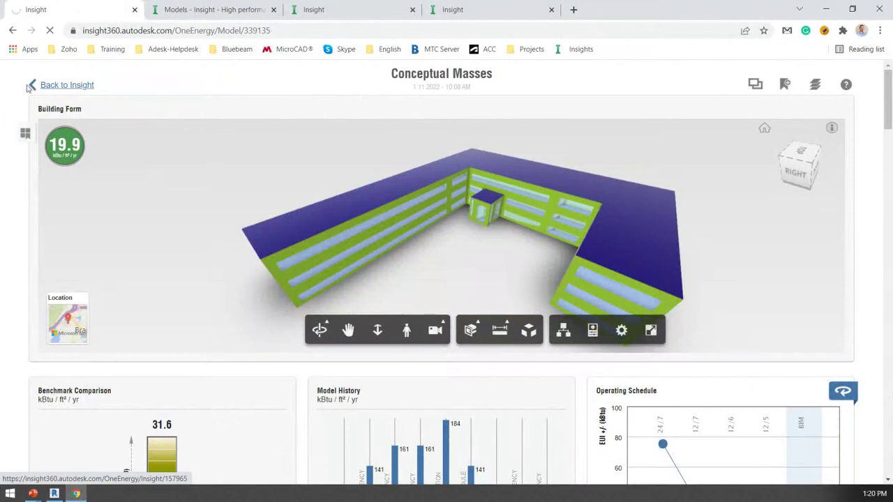
Return to the Insight project overview and browse the model comparison and Conceptual Masses pages.
{"action": "left_click", "coordinate": [35, 86]}
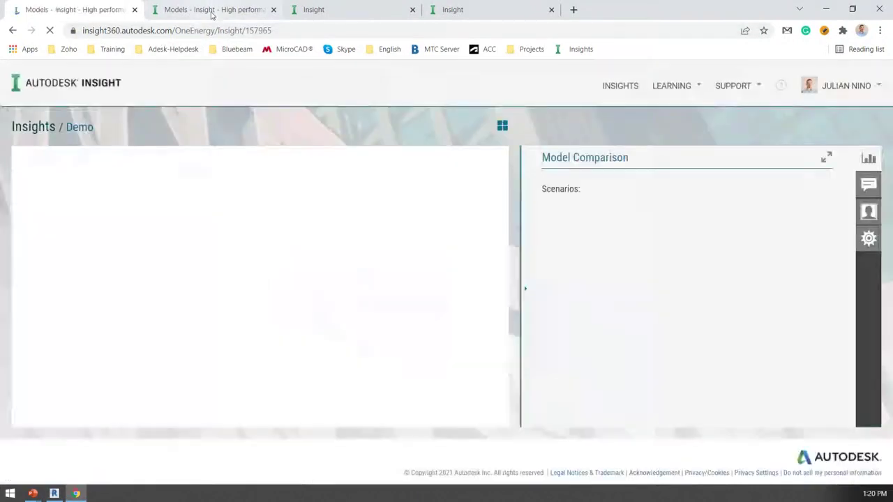
{"action": "left_click", "coordinate": [213, 13]}
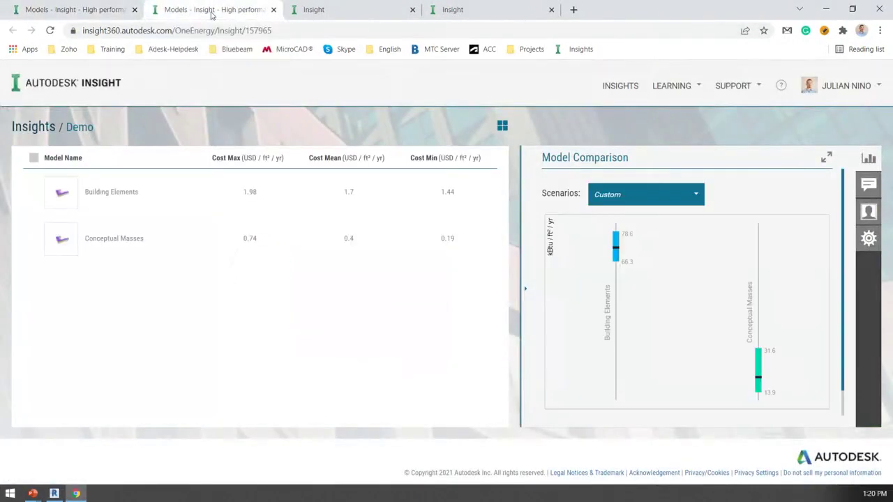
{"action": "left_click", "coordinate": [360, 18]}
{"action": "scroll", "coordinate": [340, 180], "scroll_direction": "up", "scroll_amount": 10}
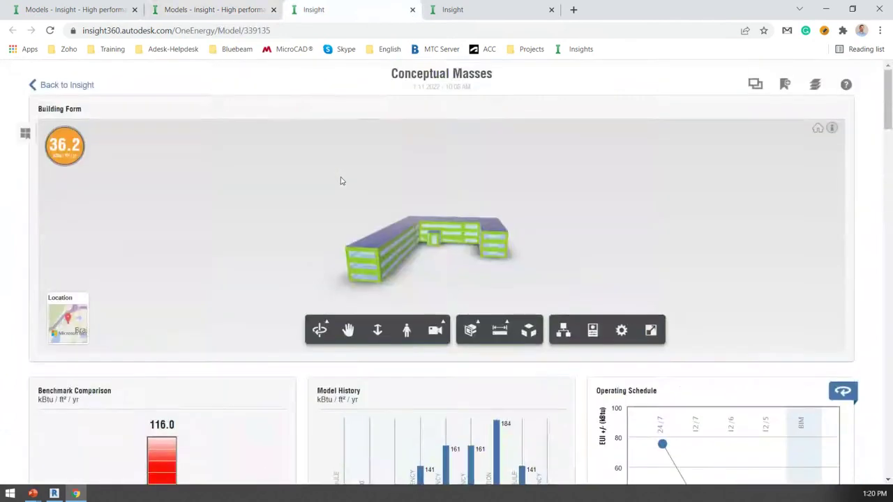
Open the Building Elements model, orbit it, and scroll through its 72.1 EUI charts and history.
{"action": "left_click", "coordinate": [494, 9]}
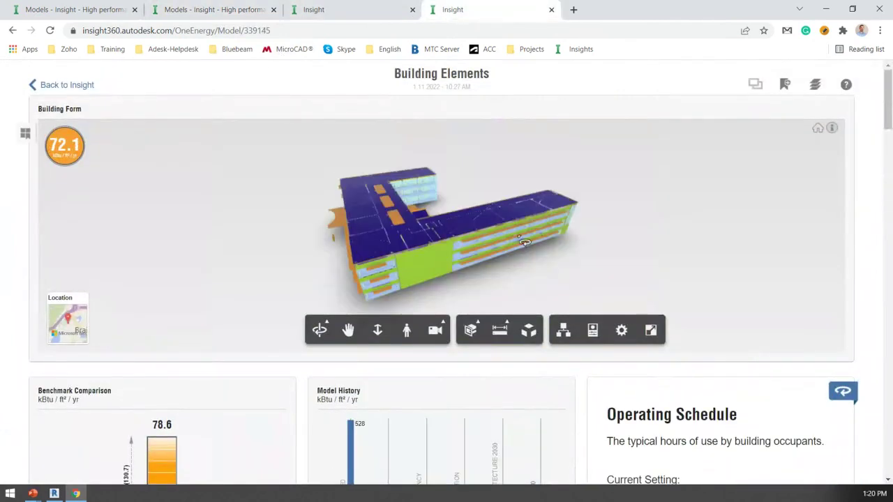
{"action": "left_click_drag", "start_coordinate": [523, 285], "coordinate": [428, 248]}
{"action": "scroll", "coordinate": [530, 216], "scroll_direction": "up", "scroll_amount": 5}
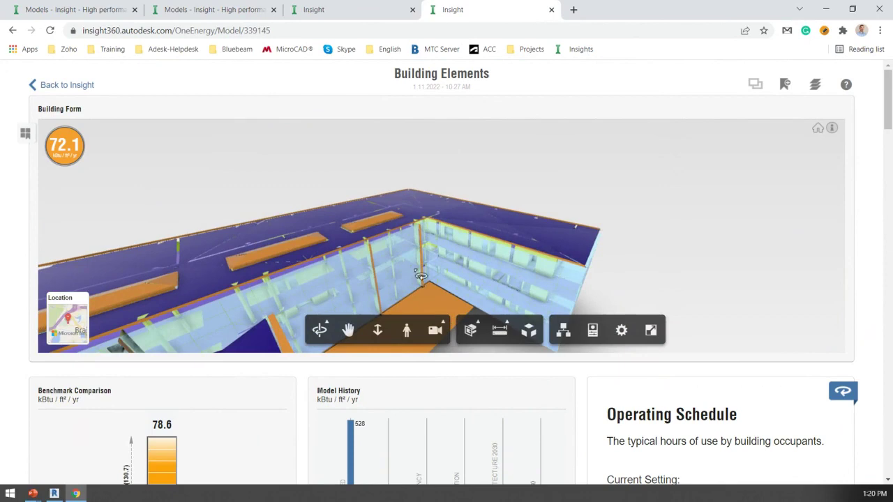
{"action": "scroll", "coordinate": [421, 275], "scroll_direction": "down", "scroll_amount": 2}
{"action": "scroll", "coordinate": [427, 278], "scroll_direction": "up", "scroll_amount": 5}
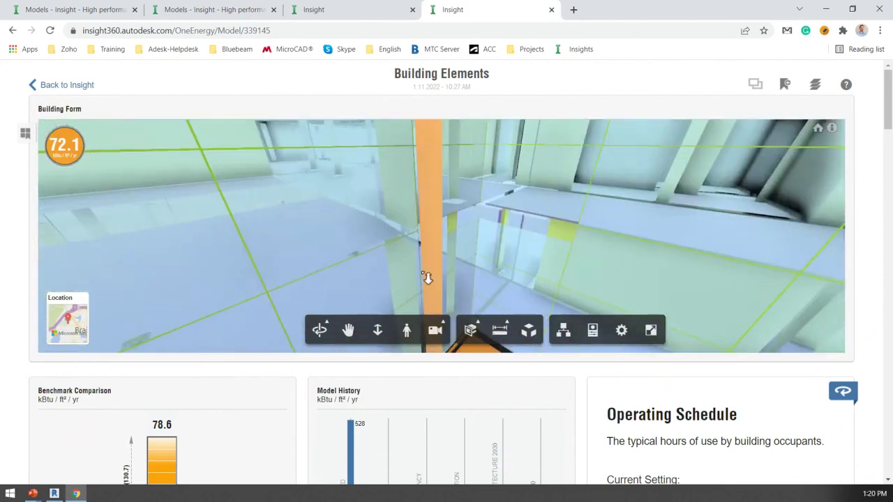
{"action": "scroll", "coordinate": [428, 278], "scroll_direction": "down", "scroll_amount": 4}
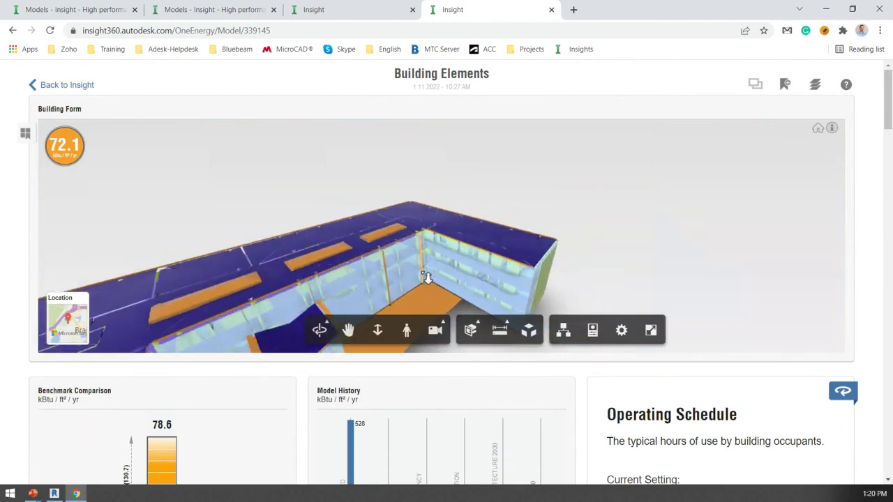
{"action": "scroll", "coordinate": [428, 278], "scroll_direction": "up", "scroll_amount": 2}
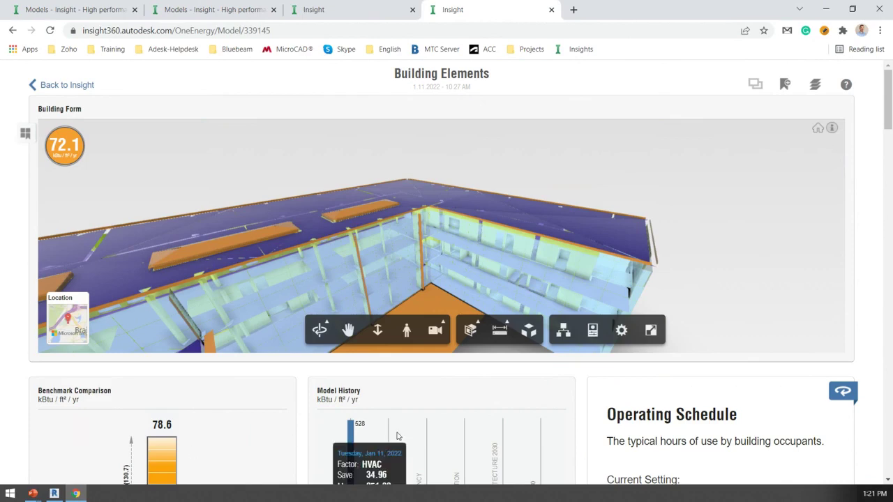
{"action": "scroll", "coordinate": [321, 406], "scroll_direction": "down", "scroll_amount": 2}
{"action": "scroll", "coordinate": [321, 405], "scroll_direction": "up", "scroll_amount": 2}
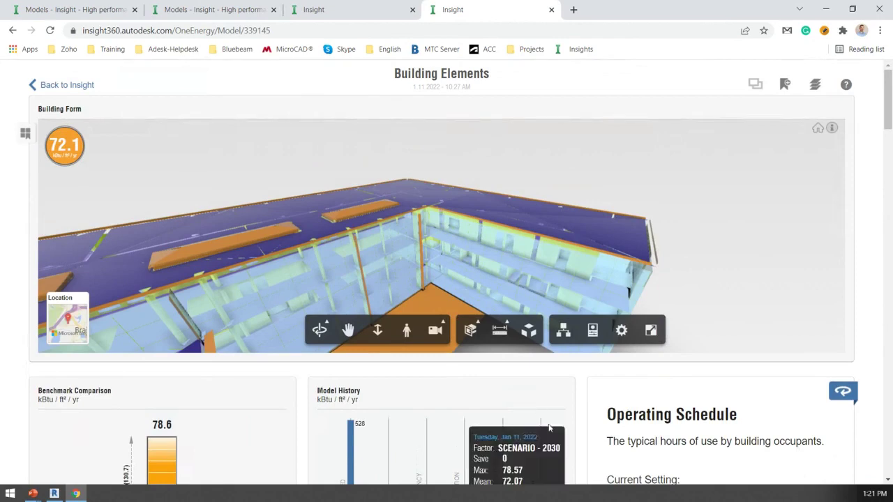
{"action": "scroll", "coordinate": [538, 410], "scroll_direction": "down", "scroll_amount": 5}
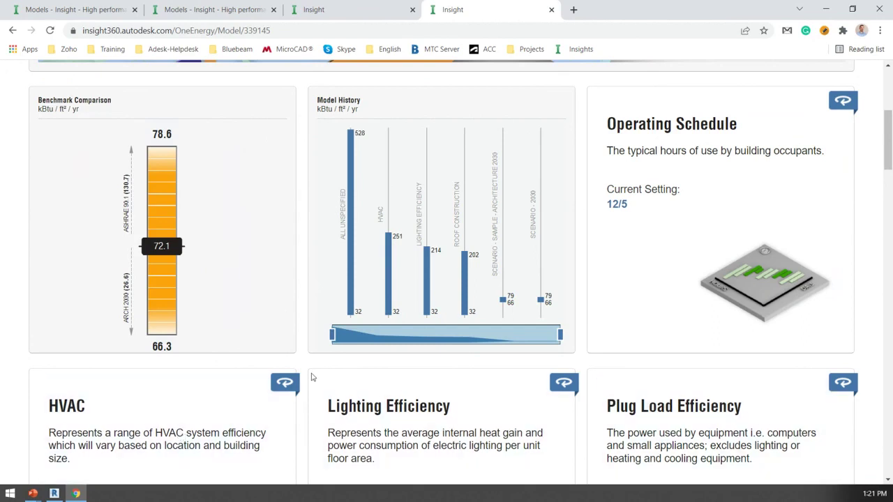
Flip the HVAC and Lighting Efficiency cards to show their EUI charts.
{"action": "scroll", "coordinate": [311, 378], "scroll_direction": "down", "scroll_amount": 4}
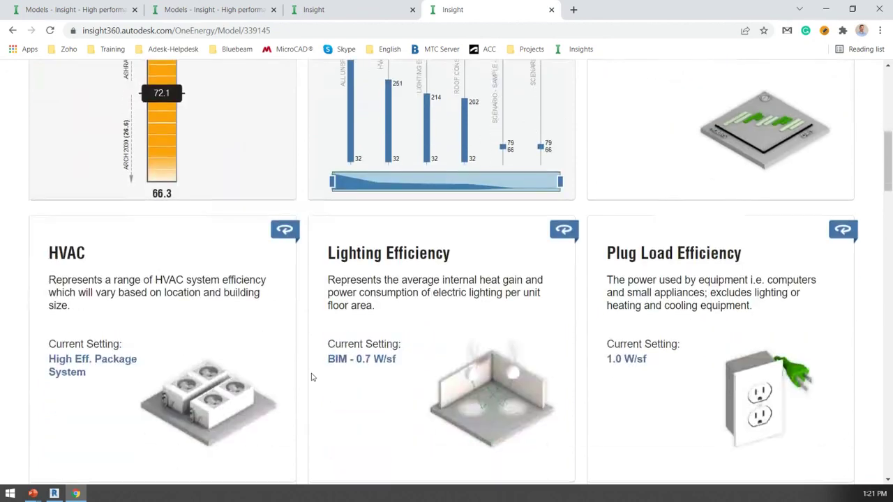
{"action": "scroll", "coordinate": [312, 377], "scroll_direction": "up", "scroll_amount": 1}
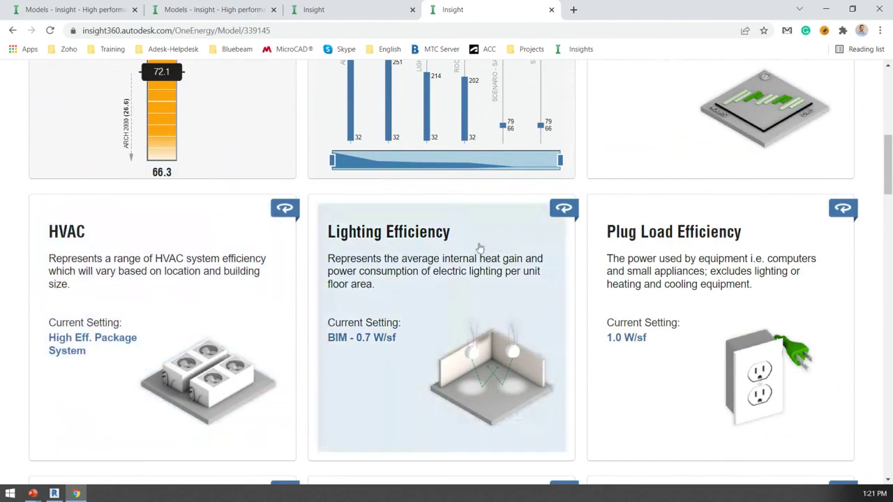
{"action": "left_click", "coordinate": [285, 210]}
{"action": "left_click", "coordinate": [562, 209]}
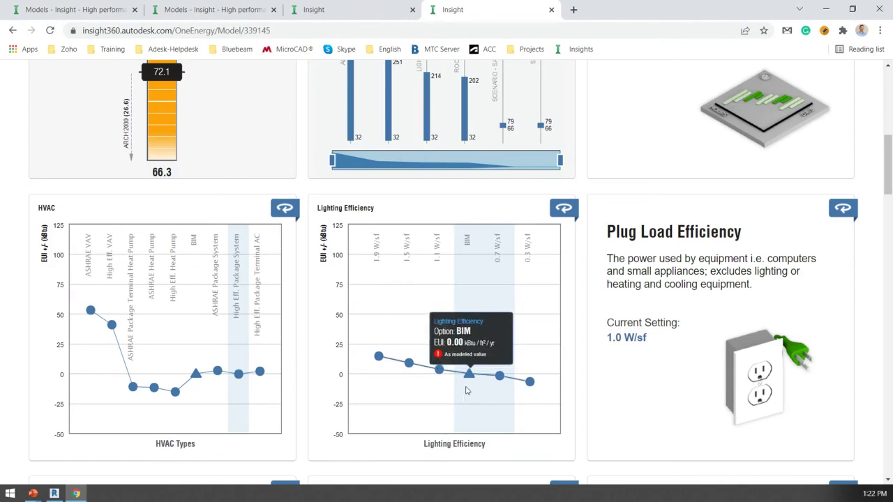
Read the Lighting Efficiency chart points, 0.3 W/sf giving -6.82, then switch back to Revit.
{"action": "mouse_move", "coordinate": [525, 385]}
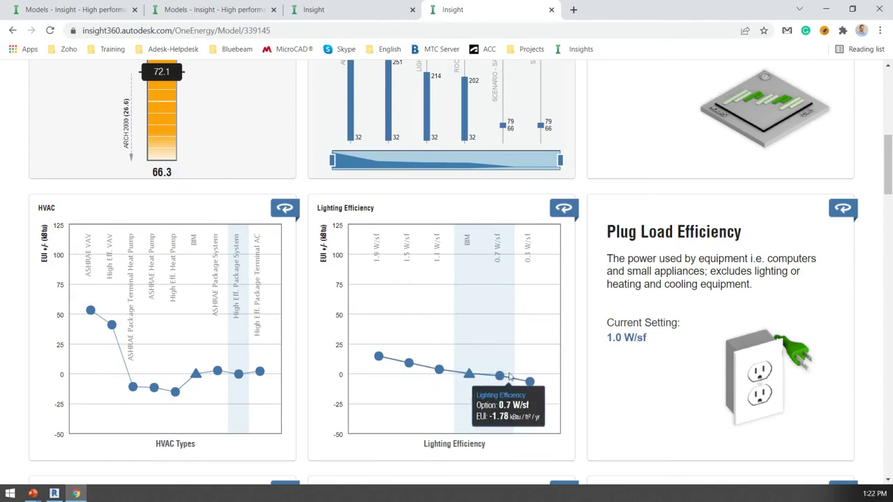
{"action": "mouse_move", "coordinate": [470, 380]}
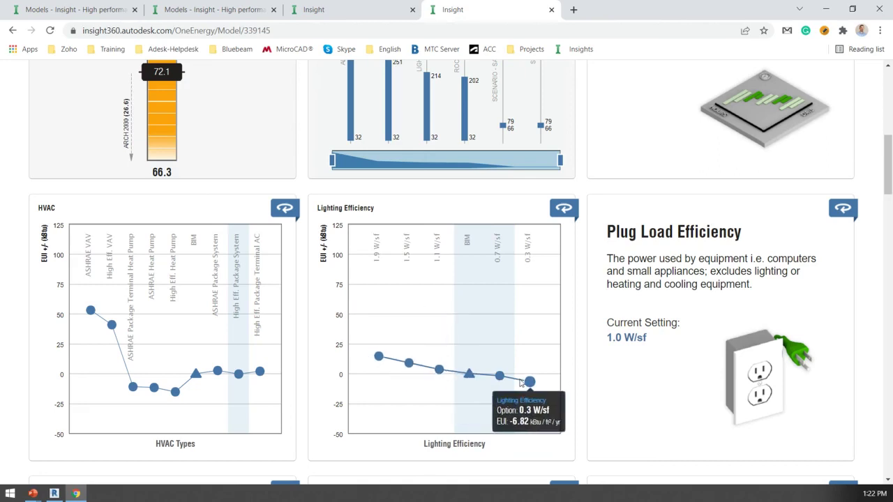
{"action": "mouse_move", "coordinate": [488, 399]}
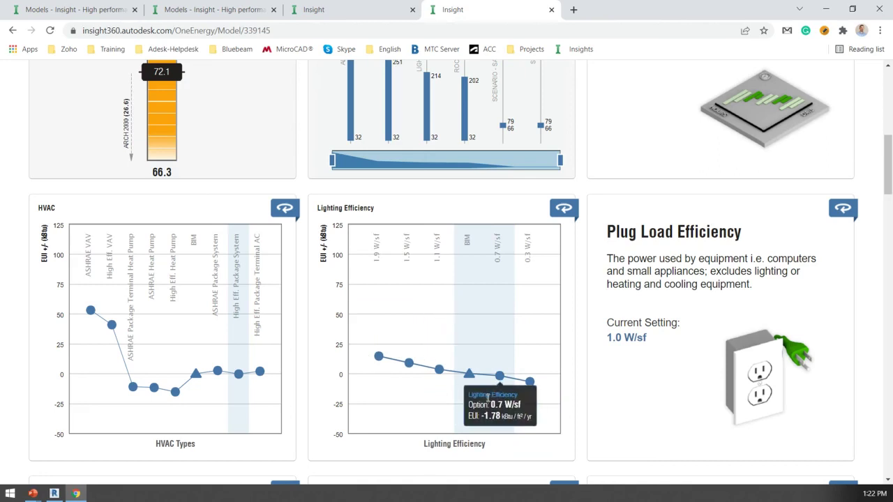
{"action": "mouse_move", "coordinate": [55, 494]}
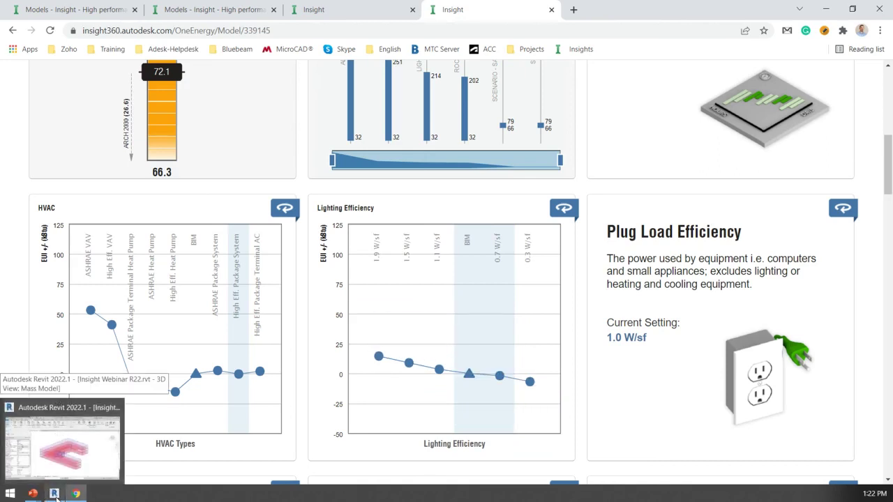
{"action": "left_click", "coordinate": [56, 494]}
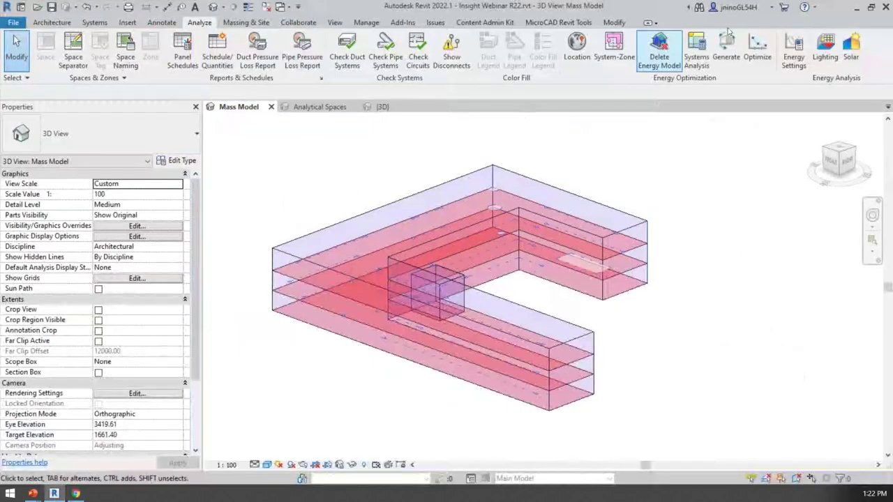
Open Energy Settings' advanced options and review the Outdoor Air Information without changes.
{"action": "left_click", "coordinate": [792, 63]}
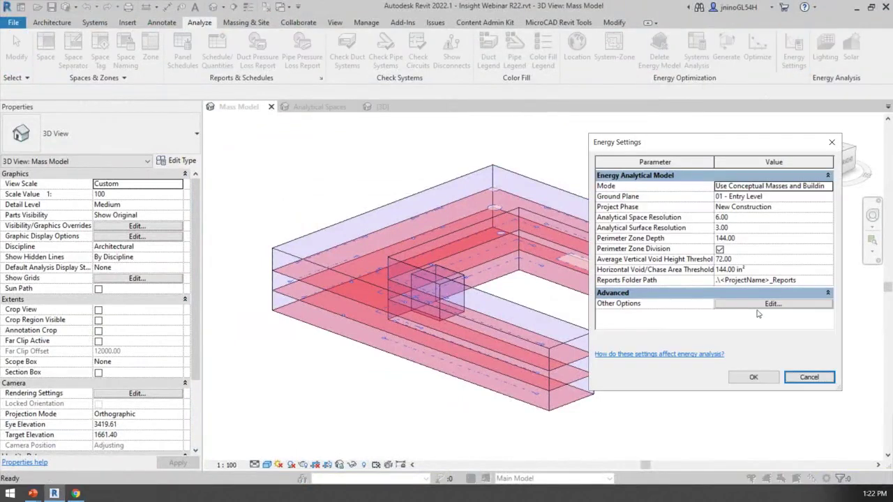
{"action": "left_click", "coordinate": [759, 307]}
{"action": "scroll", "coordinate": [779, 265], "scroll_direction": "down", "scroll_amount": 3}
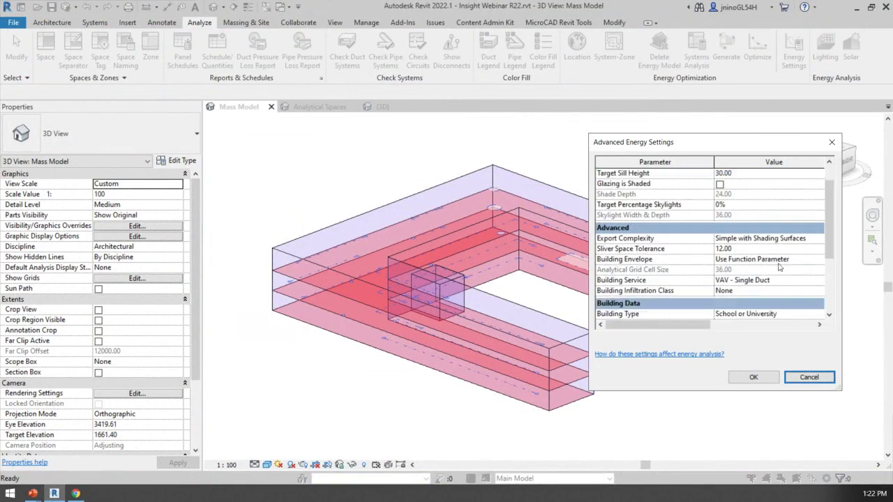
{"action": "scroll", "coordinate": [780, 267], "scroll_direction": "down", "scroll_amount": 3}
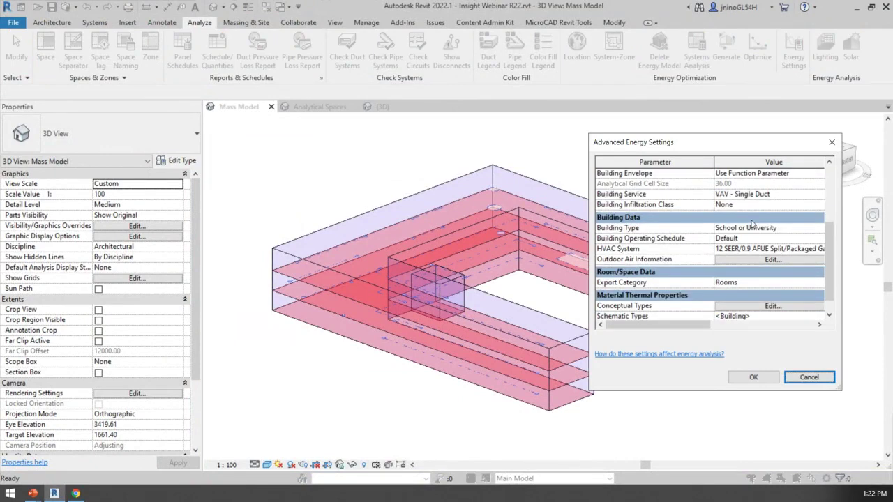
{"action": "scroll", "coordinate": [754, 230], "scroll_direction": "up", "scroll_amount": 1}
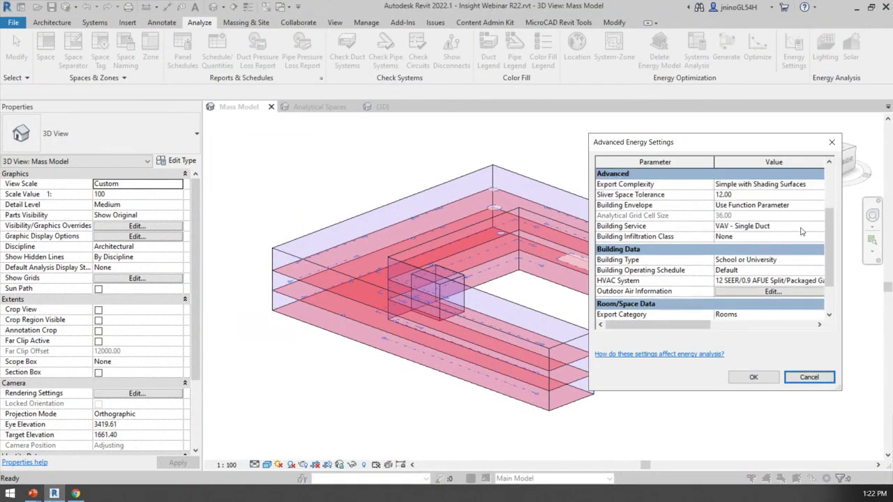
{"action": "left_click", "coordinate": [753, 281]}
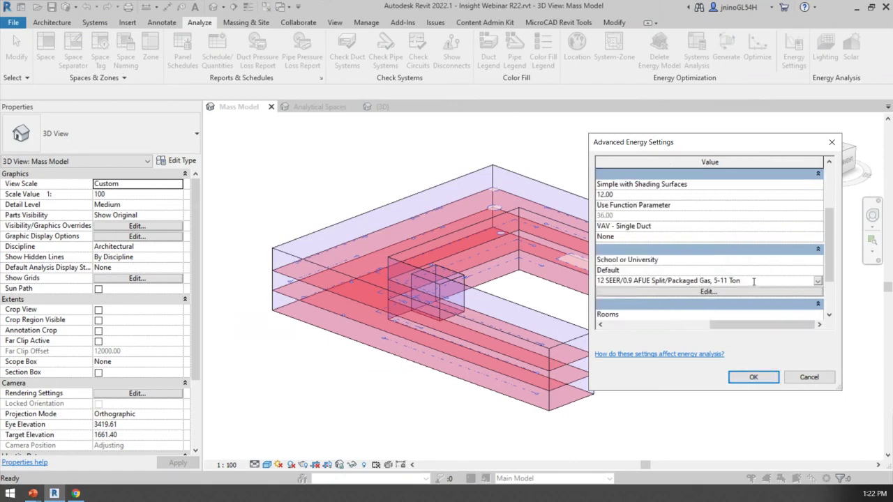
{"action": "left_click", "coordinate": [792, 292]}
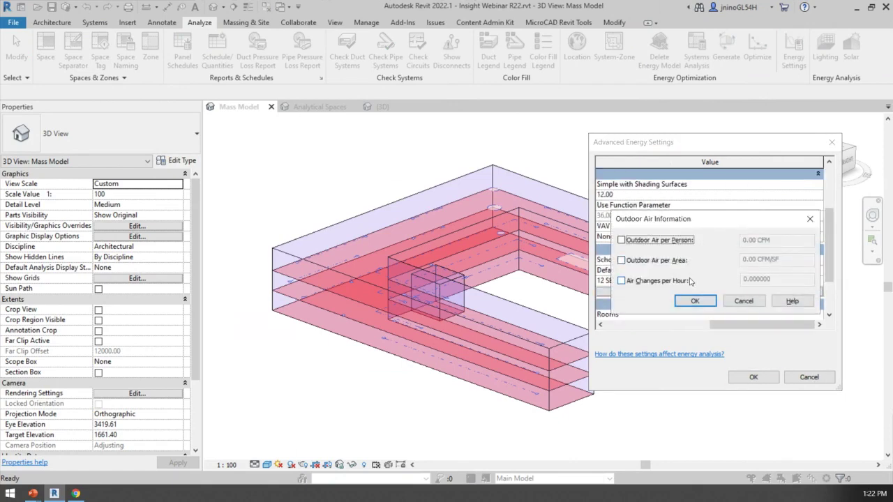
{"action": "left_click", "coordinate": [744, 301]}
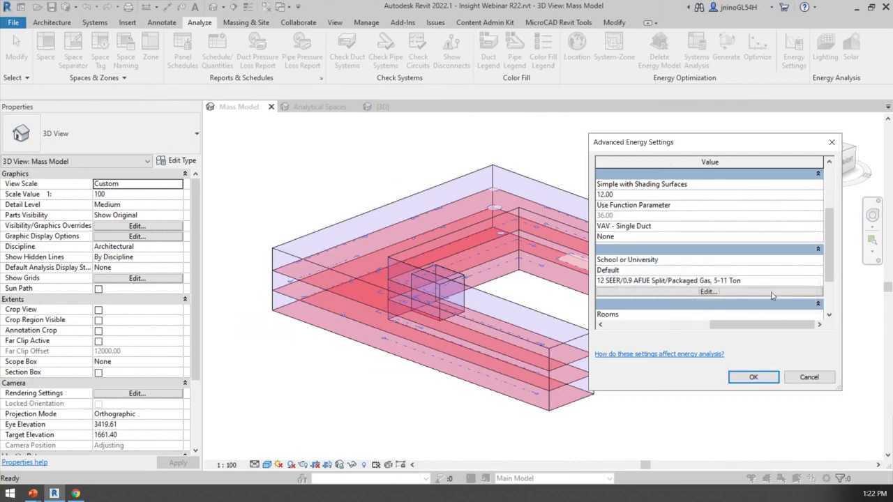
Review the HVAC System types, keeping 12 SEER Split/Packaged Gas, and cancel the Advanced dialog.
{"action": "left_click", "coordinate": [819, 282]}
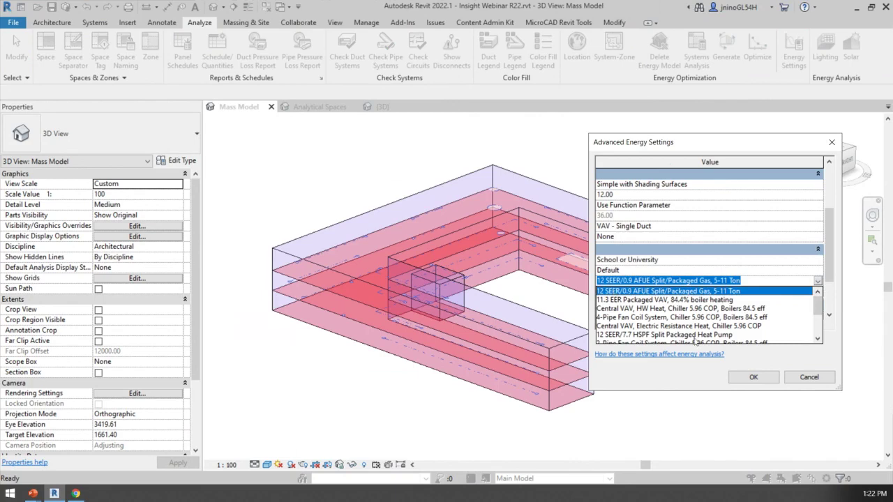
{"action": "mouse_move", "coordinate": [819, 307]}
{"action": "left_mouse_down"}
{"action": "mouse_move", "coordinate": [821, 340]}
{"action": "mouse_move", "coordinate": [826, 294]}
{"action": "left_mouse_up"}
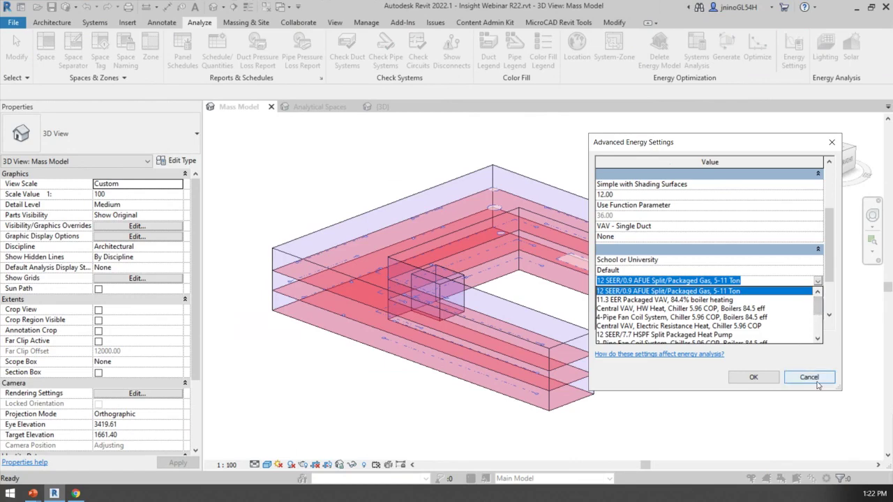
{"action": "left_click", "coordinate": [830, 275]}
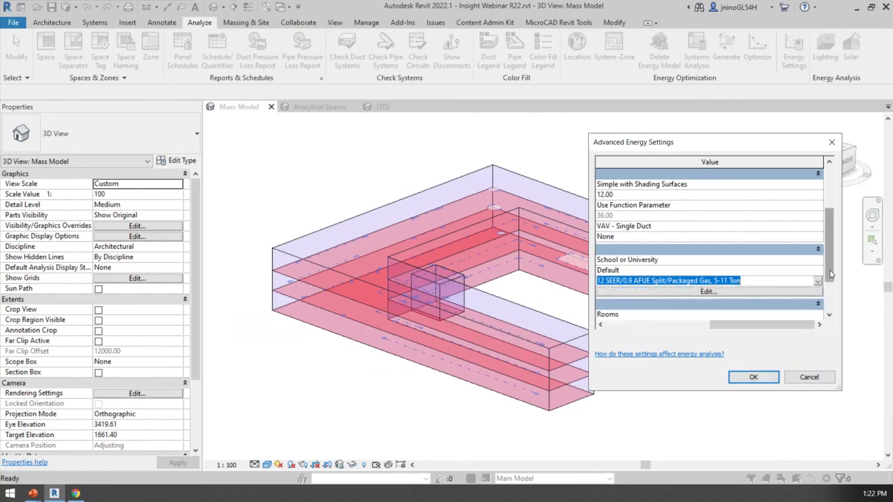
{"action": "left_click_drag", "start_coordinate": [759, 325], "coordinate": [654, 324]}
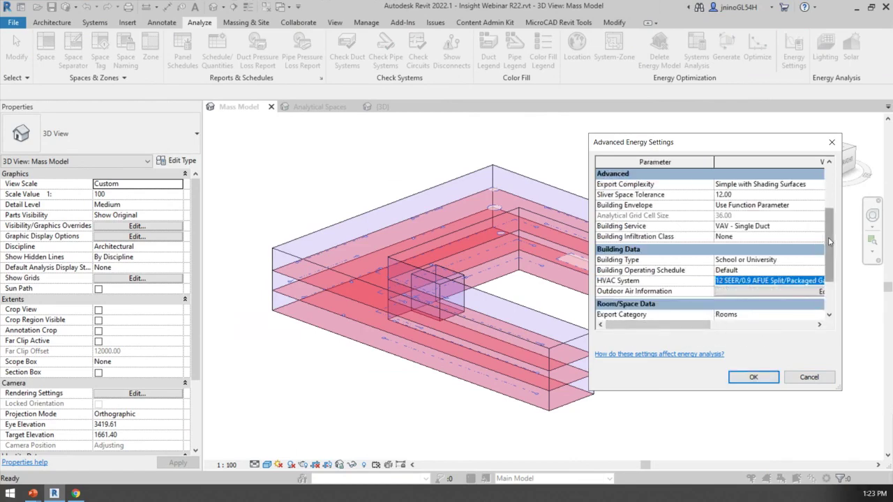
{"action": "scroll", "coordinate": [830, 243], "scroll_direction": "down", "scroll_amount": 1}
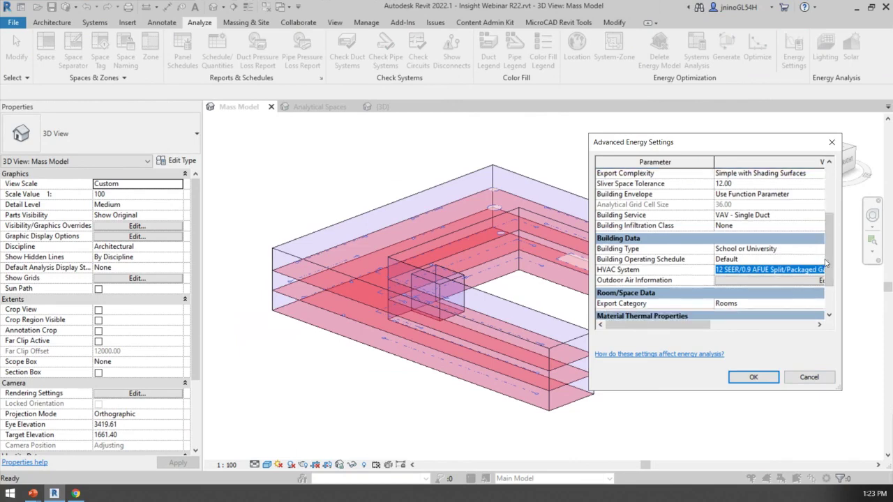
{"action": "scroll", "coordinate": [828, 239], "scroll_direction": "down", "scroll_amount": 4}
{"action": "scroll", "coordinate": [823, 230], "scroll_direction": "up", "scroll_amount": 6}
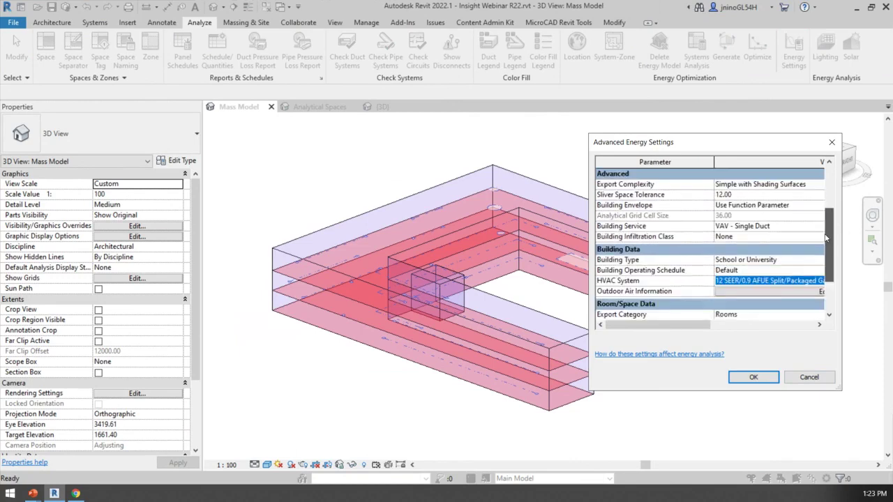
{"action": "scroll", "coordinate": [826, 202], "scroll_direction": "up", "scroll_amount": 6}
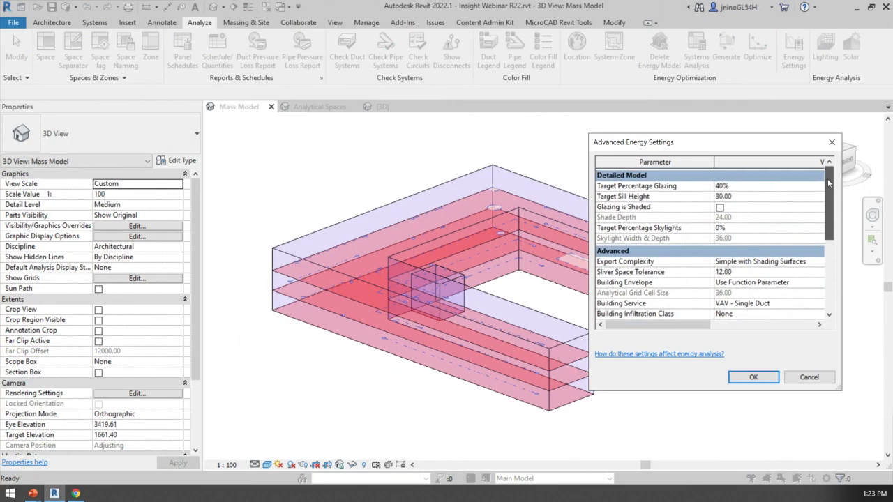
{"action": "left_click", "coordinate": [806, 380]}
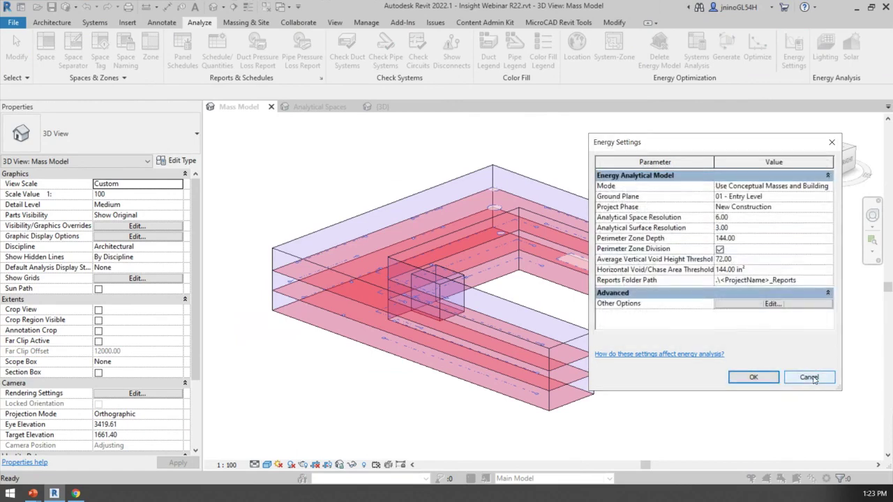
Close Energy Settings unsaved and browse the Systems, Architecture, Massing & Site, Collaborate and Manage tabs.
{"action": "left_click", "coordinate": [807, 379]}
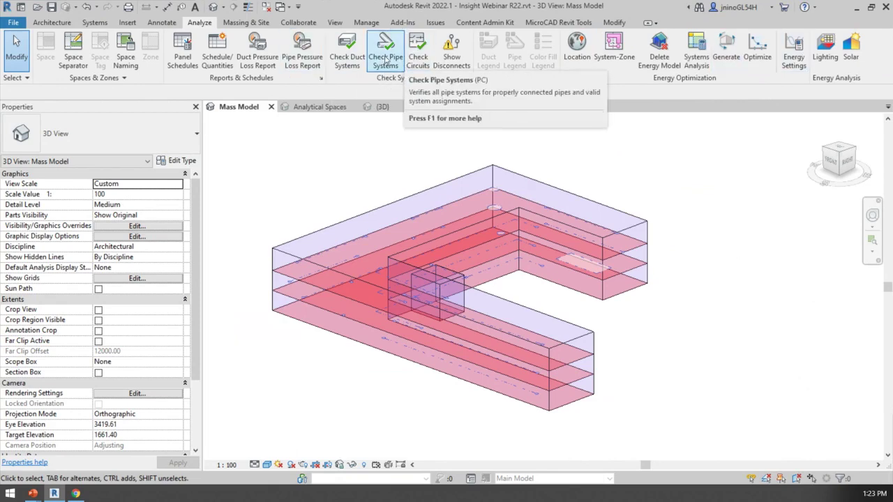
{"action": "left_click", "coordinate": [97, 24]}
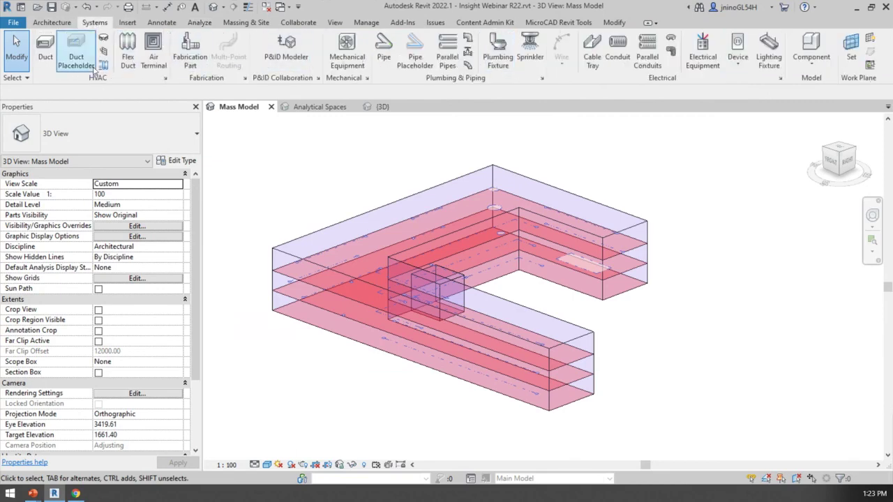
{"action": "left_click", "coordinate": [51, 22]}
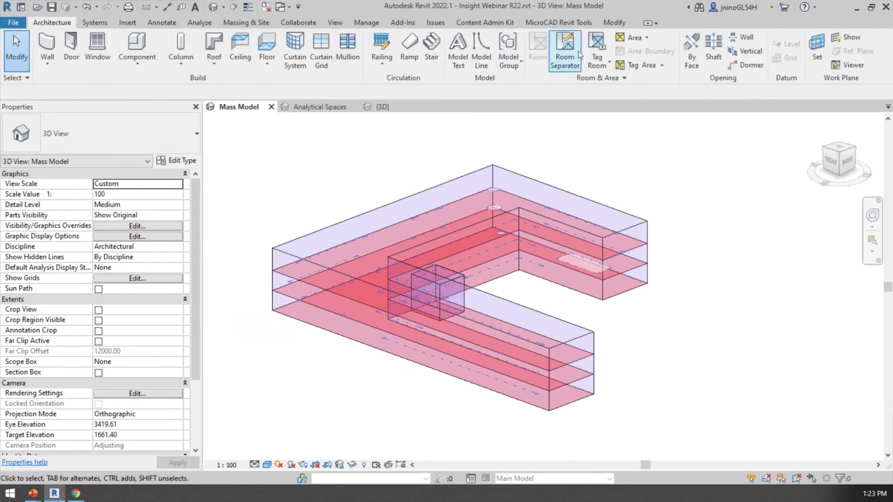
{"action": "left_click", "coordinate": [237, 23]}
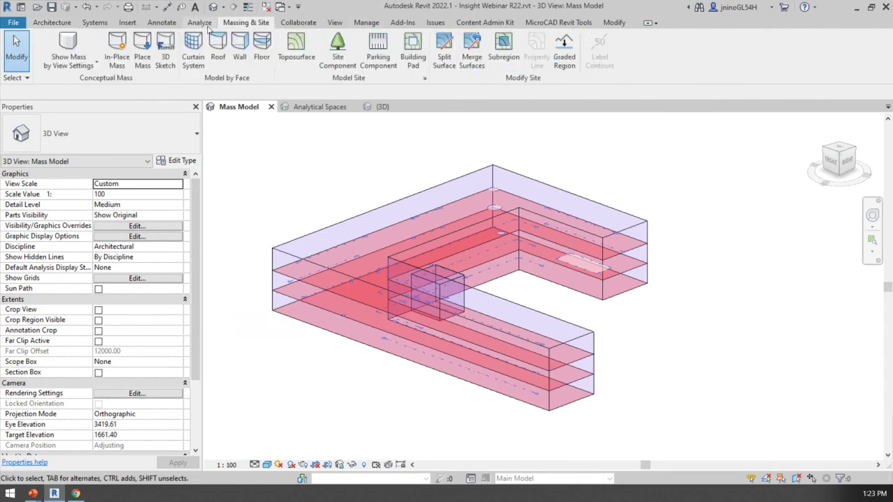
{"action": "left_click", "coordinate": [298, 24]}
{"action": "left_click", "coordinate": [367, 23]}
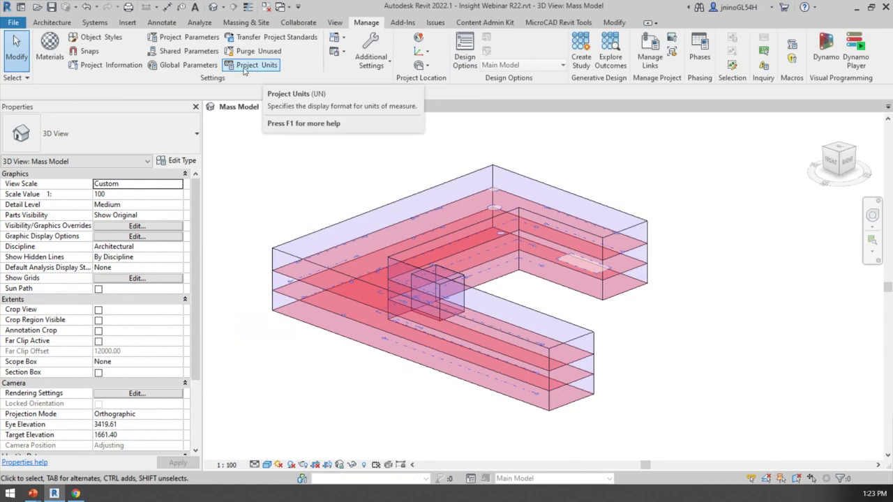
Check Project Parameters, Project Units and Global Parameters, then list the MEP Settings categories.
{"action": "left_click", "coordinate": [192, 39]}
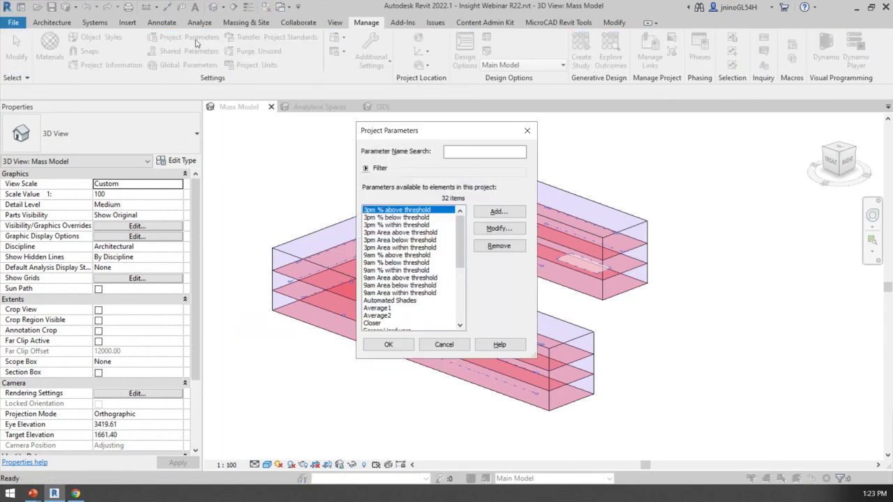
{"action": "left_click", "coordinate": [528, 131]}
{"action": "left_click", "coordinate": [256, 65]}
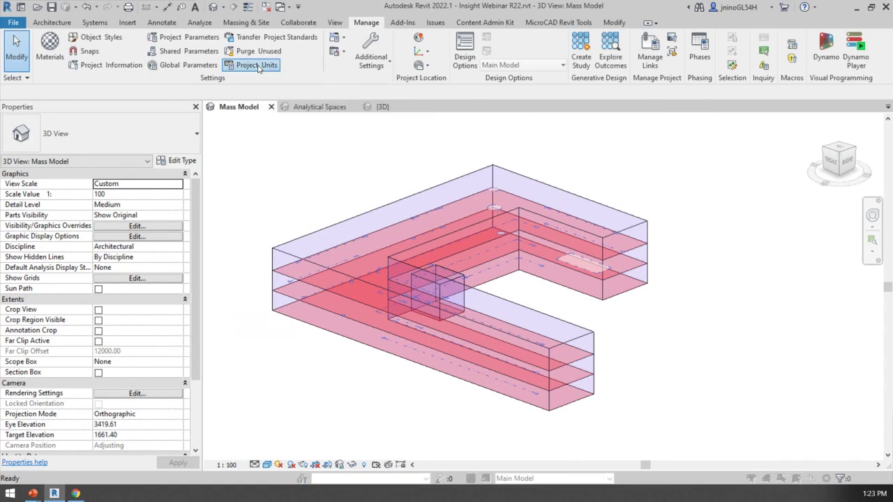
{"action": "left_click", "coordinate": [543, 114]}
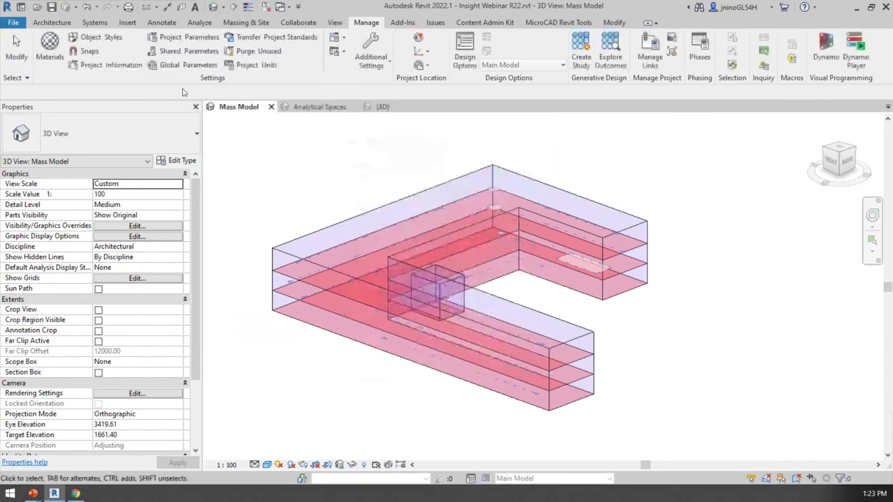
{"action": "left_click", "coordinate": [185, 65]}
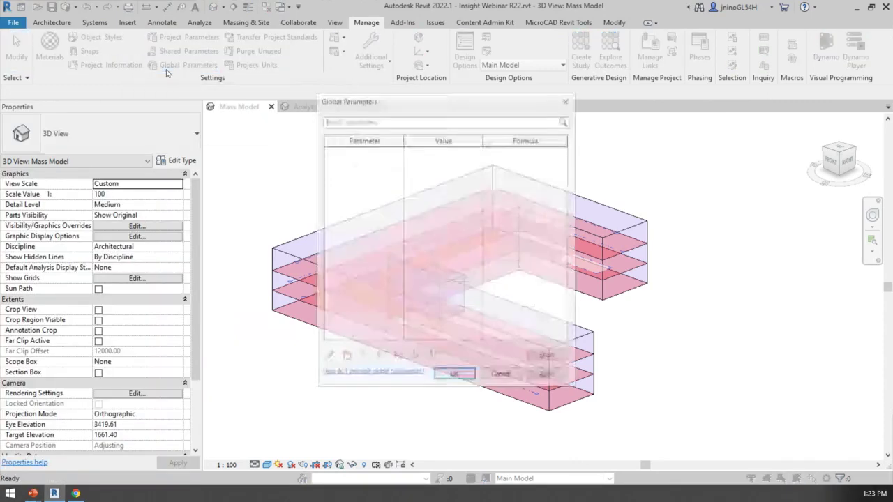
{"action": "left_click", "coordinate": [569, 100]}
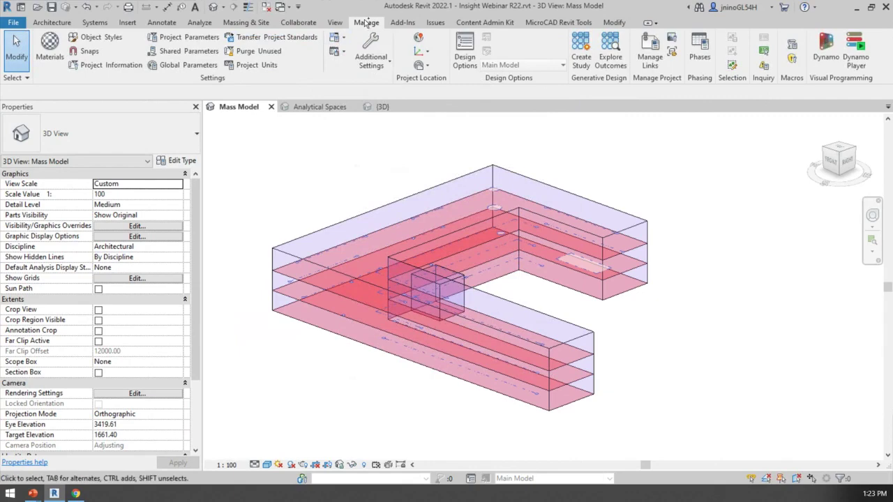
{"action": "left_click", "coordinate": [366, 23]}
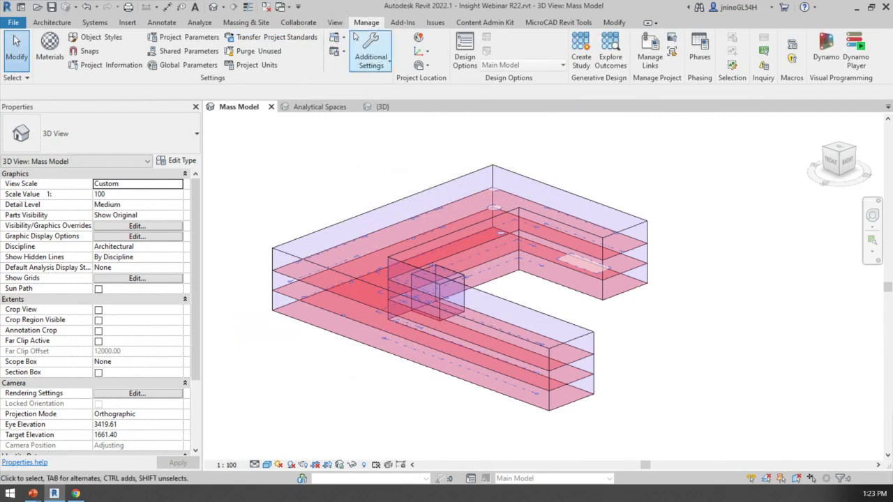
{"action": "left_click", "coordinate": [341, 43]}
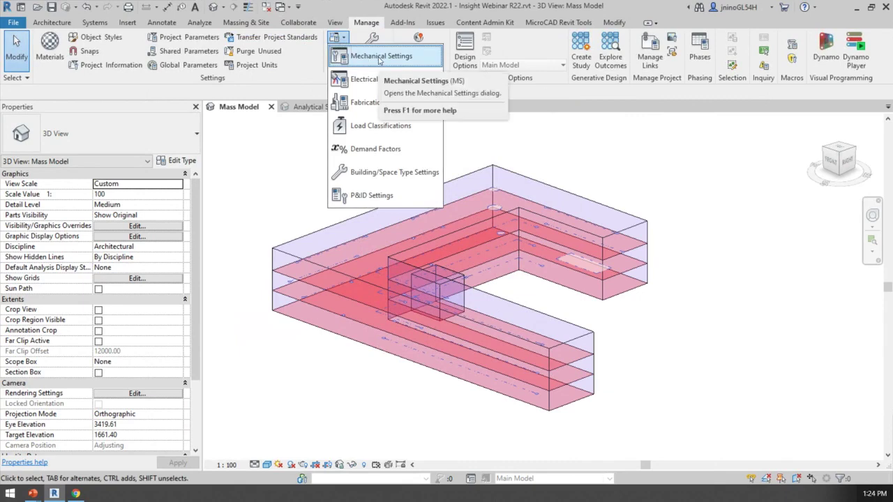
{"action": "left_click", "coordinate": [377, 57]}
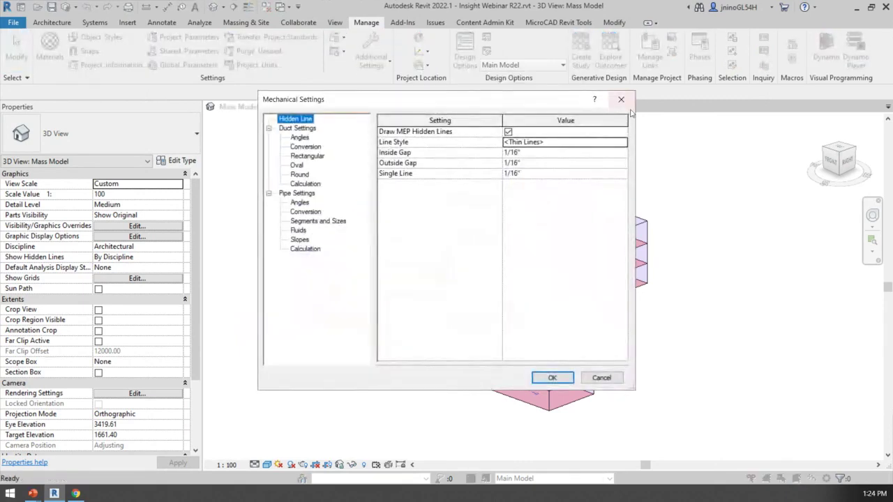
{"action": "left_click", "coordinate": [621, 101]}
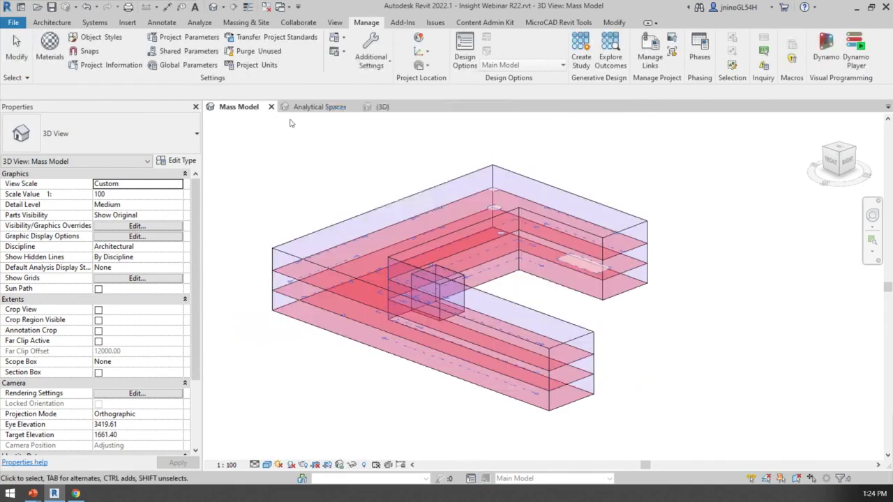
{"action": "left_click", "coordinate": [343, 53]}
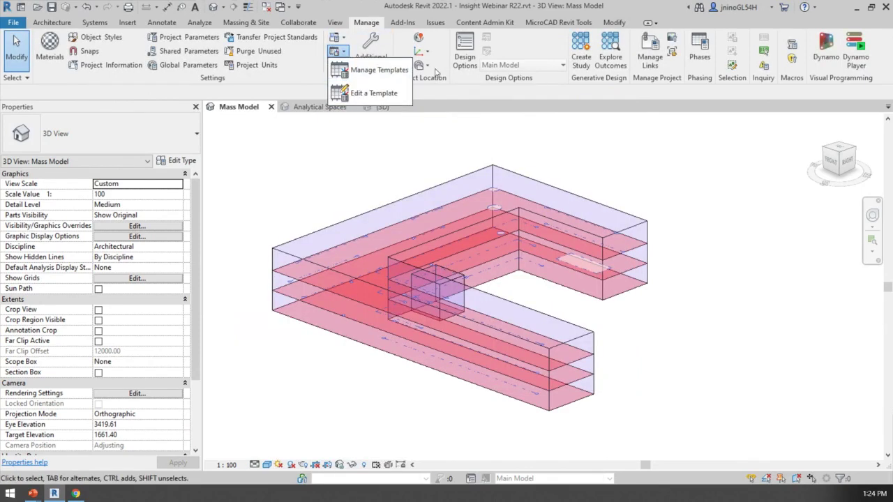
{"action": "left_click", "coordinate": [375, 63]}
{"action": "left_click", "coordinate": [374, 64]}
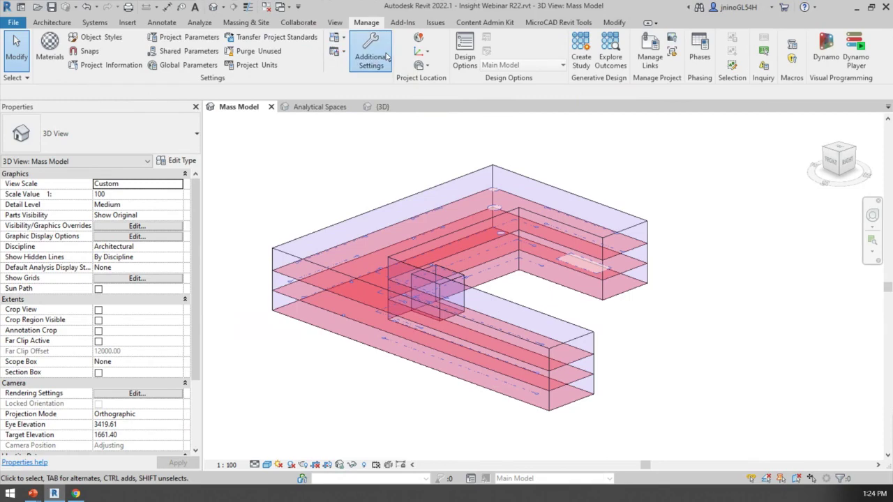
{"action": "left_click", "coordinate": [332, 88]}
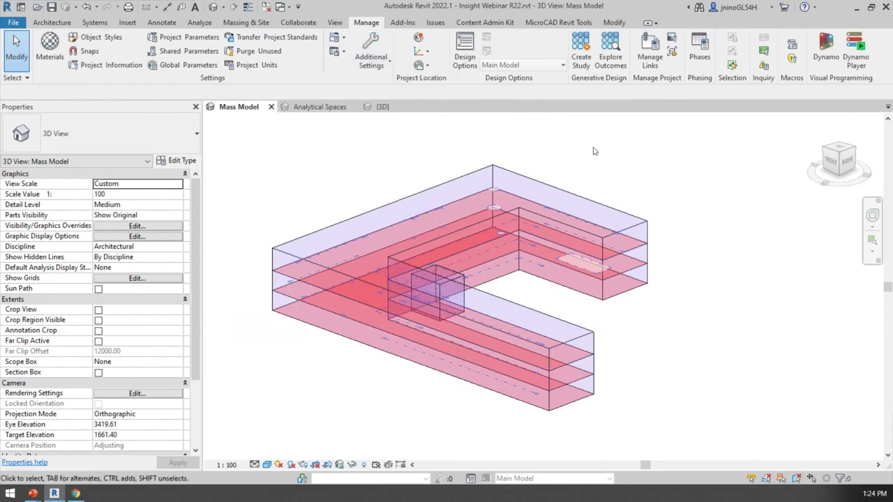
{"action": "scroll", "coordinate": [79, 248], "scroll_direction": "down", "scroll_amount": 3}
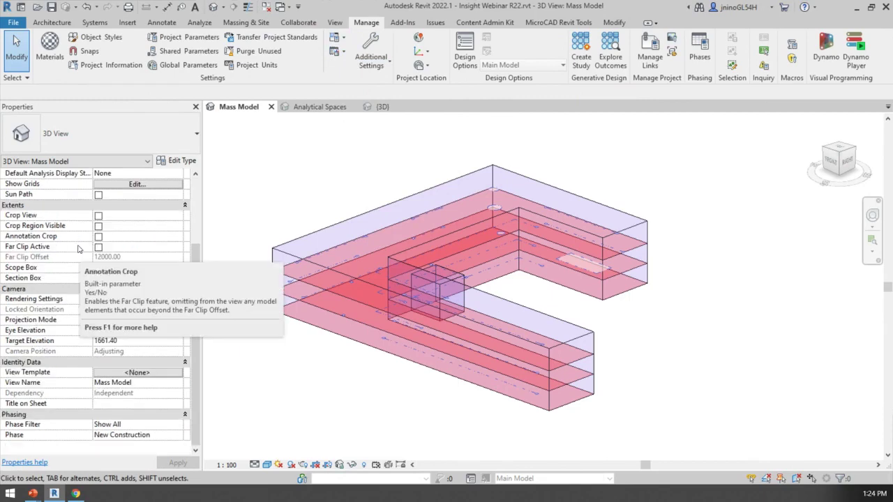
{"action": "scroll", "coordinate": [79, 249], "scroll_direction": "up", "scroll_amount": 3}
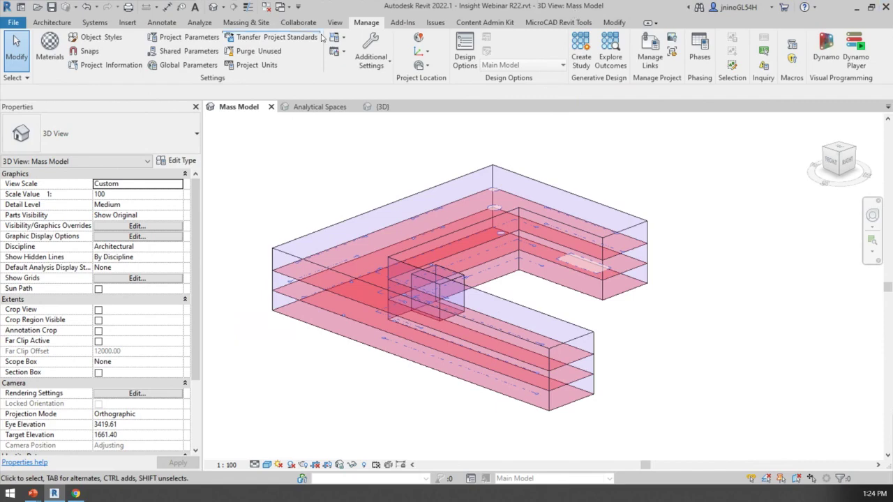
{"action": "left_click", "coordinate": [343, 39]}
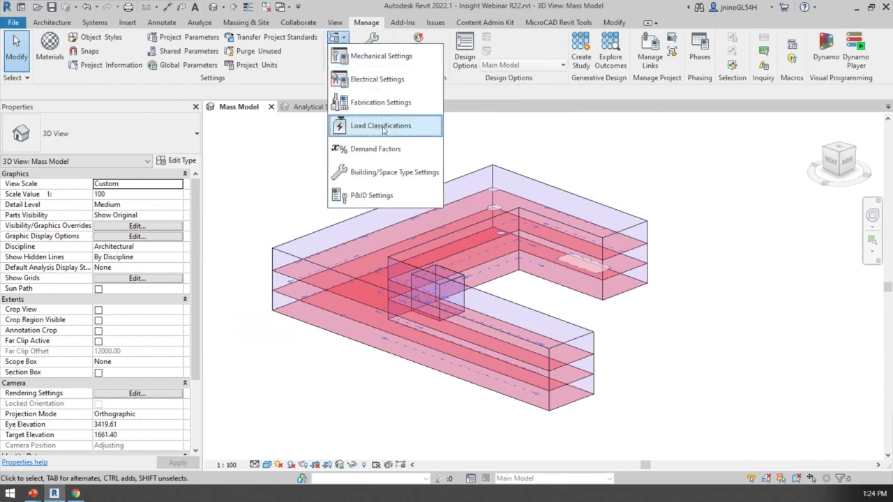
In Building/Space Type Settings, switch to Space Type and check the Lobby energy values before closing.
{"action": "left_click", "coordinate": [393, 176]}
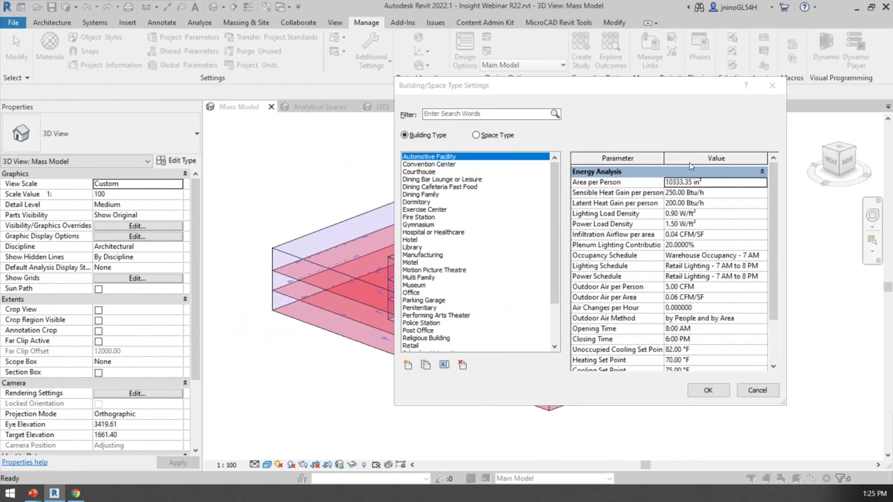
{"action": "left_click", "coordinate": [477, 136]}
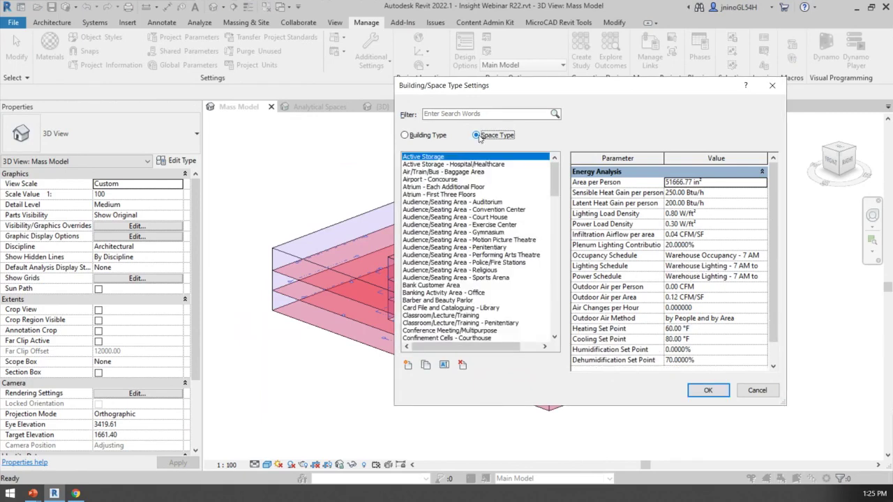
{"action": "left_click", "coordinate": [407, 136]}
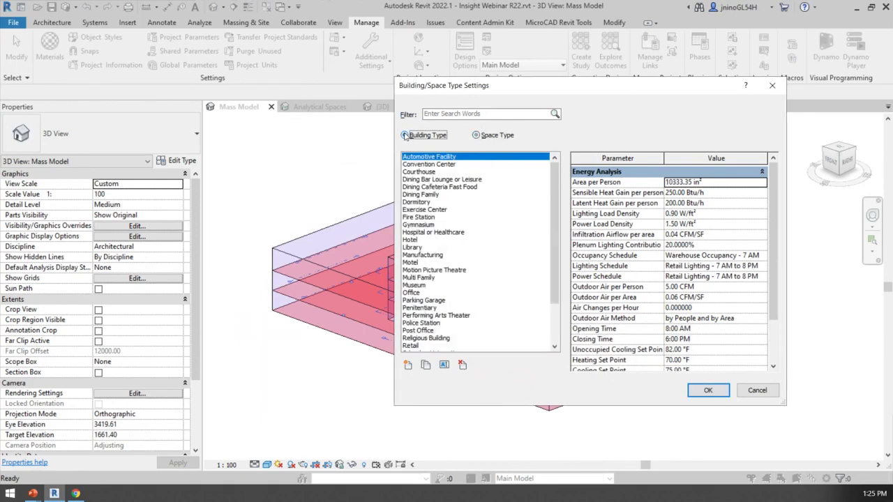
{"action": "left_click", "coordinate": [476, 135]}
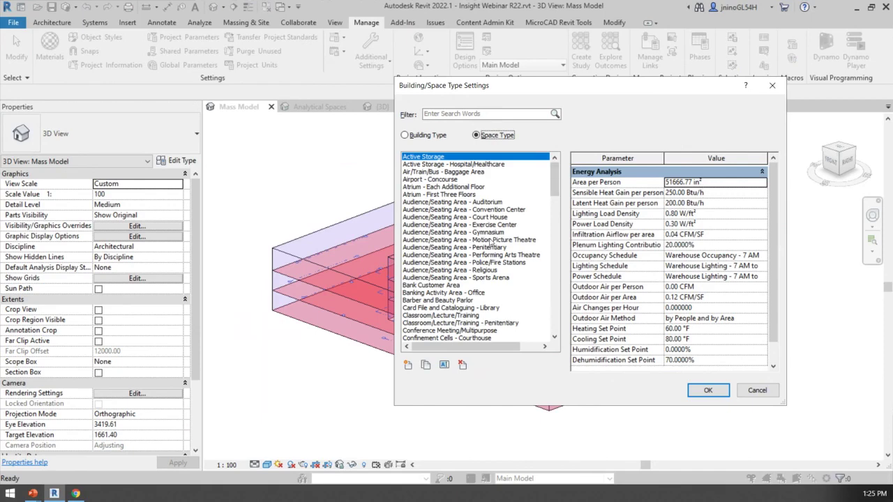
{"action": "scroll", "coordinate": [444, 258], "scroll_direction": "down", "scroll_amount": 15}
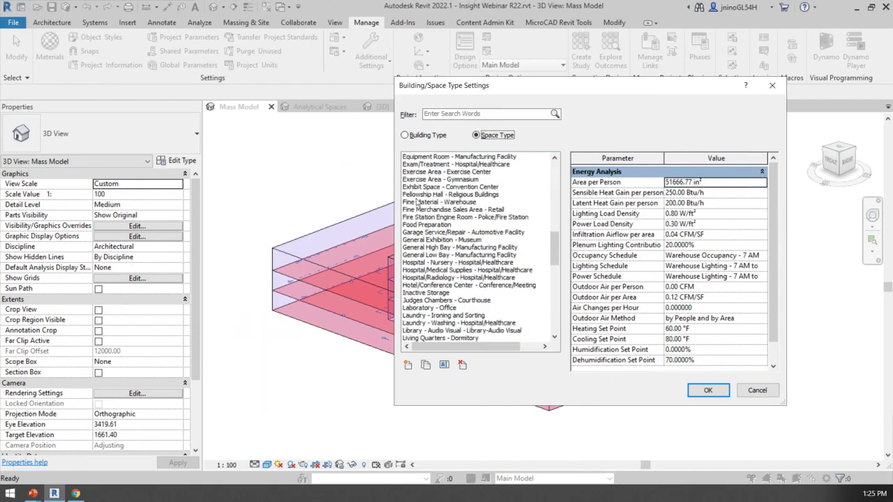
{"action": "scroll", "coordinate": [500, 310], "scroll_direction": "down", "scroll_amount": 15}
{"action": "scroll", "coordinate": [499, 309], "scroll_direction": "up", "scroll_amount": 15}
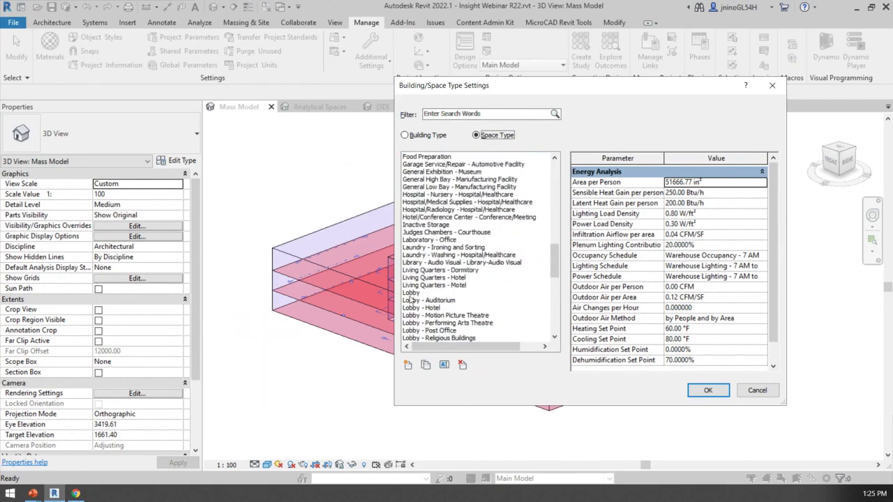
{"action": "left_click", "coordinate": [412, 293]}
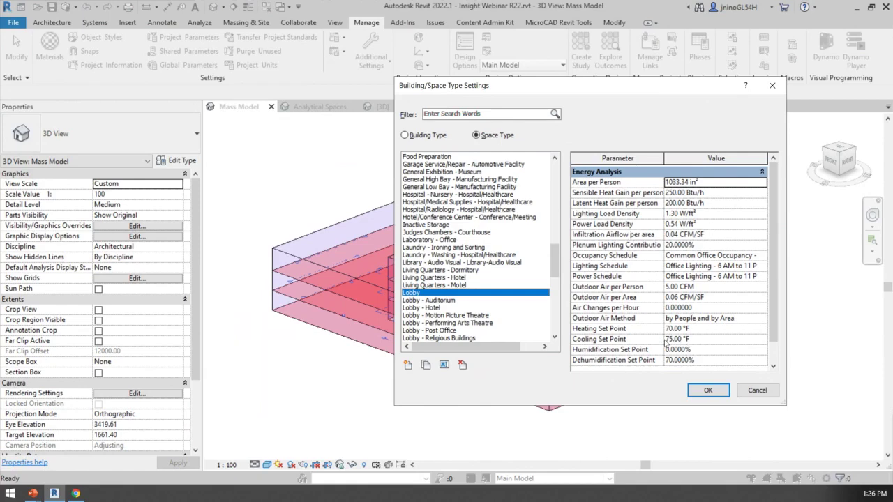
{"action": "left_click", "coordinate": [772, 85]}
{"action": "left_click", "coordinate": [338, 38]}
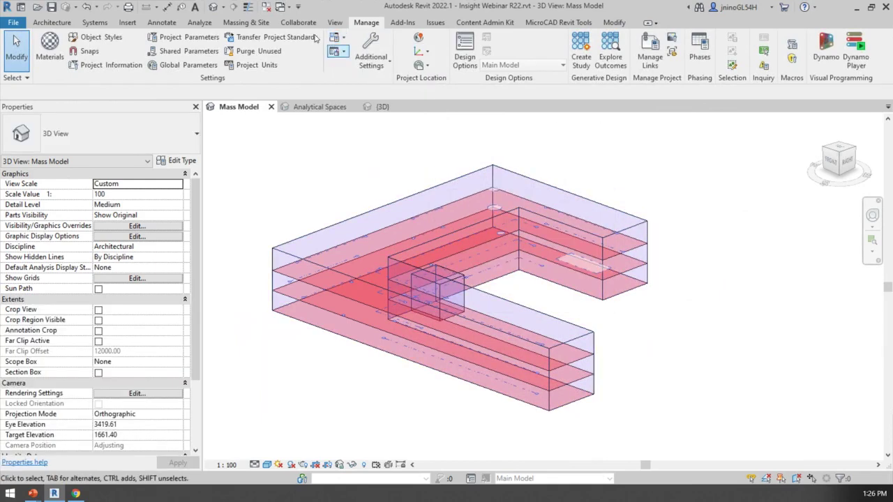
{"action": "left_click", "coordinate": [199, 23]}
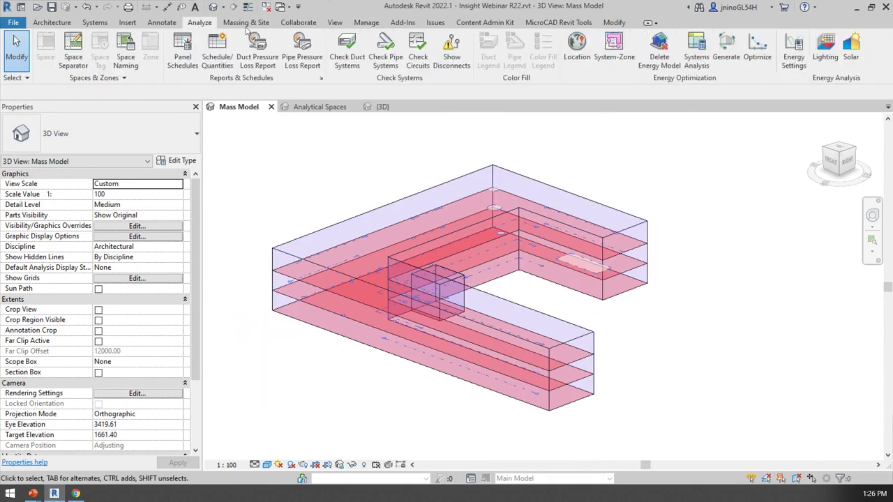
{"action": "left_click", "coordinate": [795, 50]}
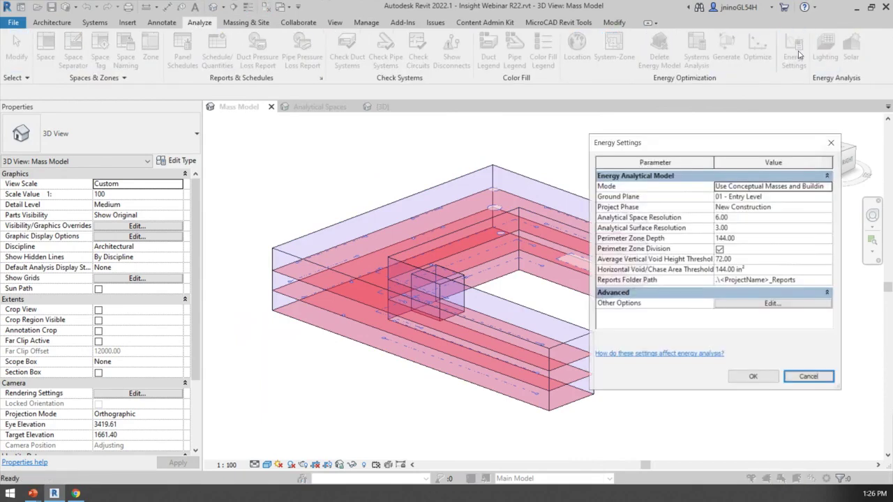
{"action": "left_click", "coordinate": [767, 186]}
{"action": "left_click", "coordinate": [828, 187]}
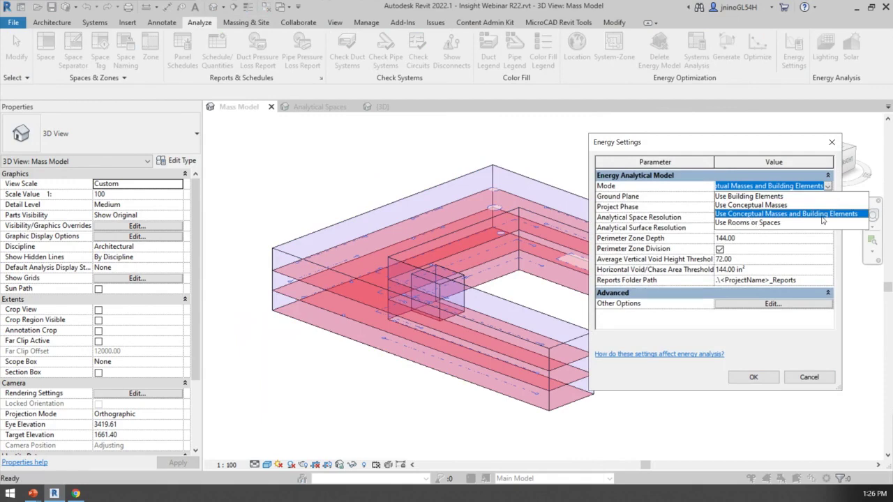
{"action": "left_click", "coordinate": [831, 142]}
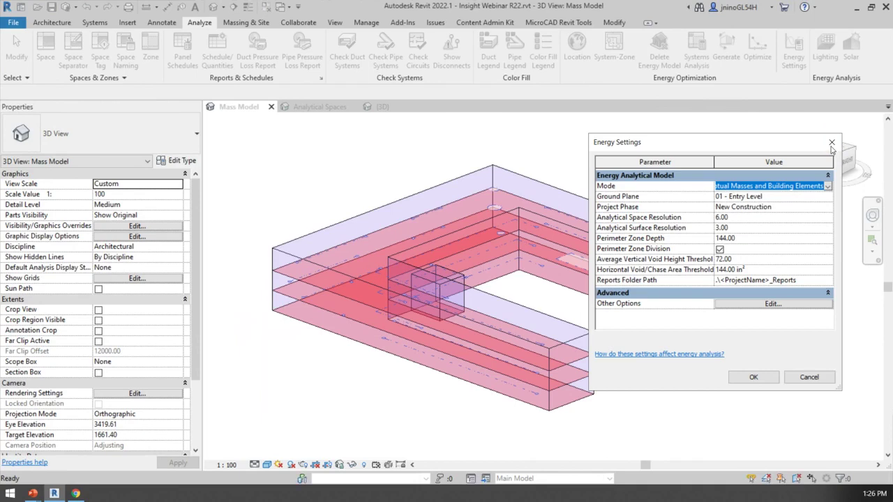
{"action": "left_click", "coordinate": [832, 141]}
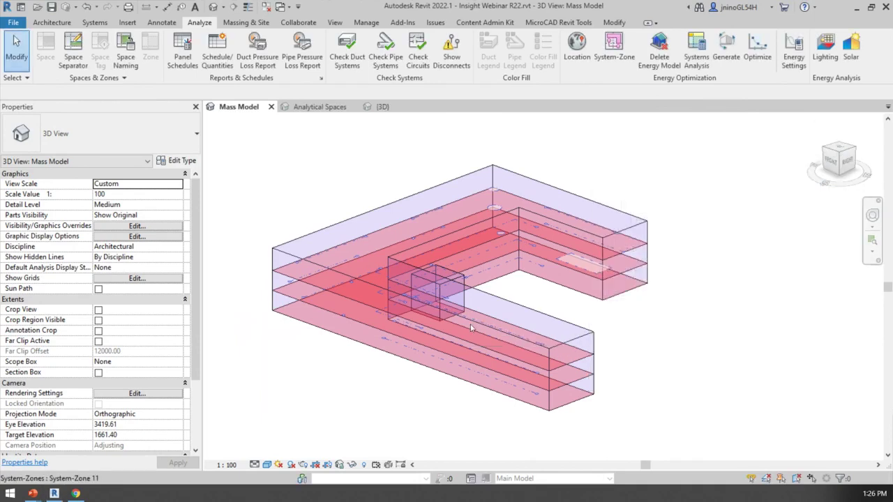
{"action": "key", "text": "alt+Tab"}
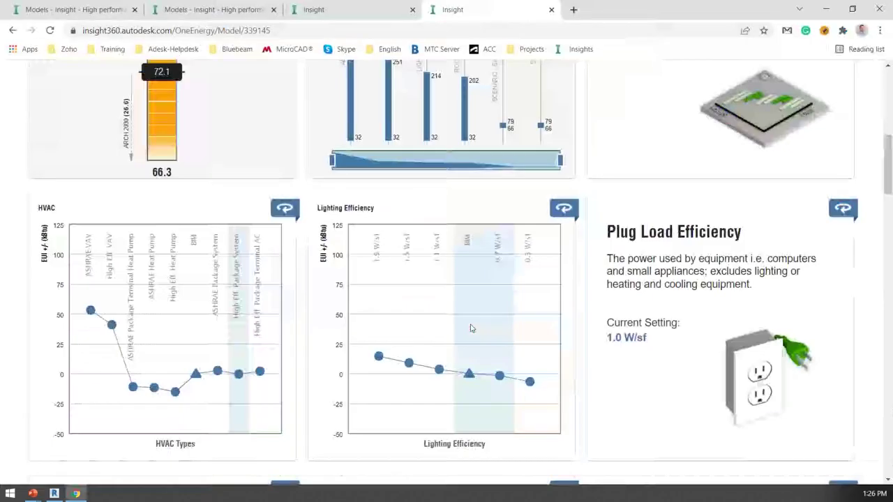
{"action": "scroll", "coordinate": [354, 298], "scroll_direction": "down", "scroll_amount": 4}
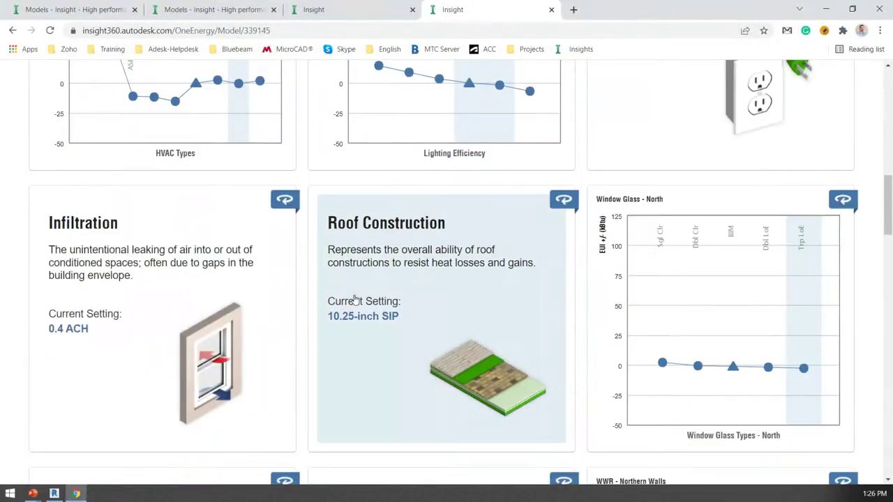
{"action": "scroll", "coordinate": [354, 298], "scroll_direction": "down", "scroll_amount": 2}
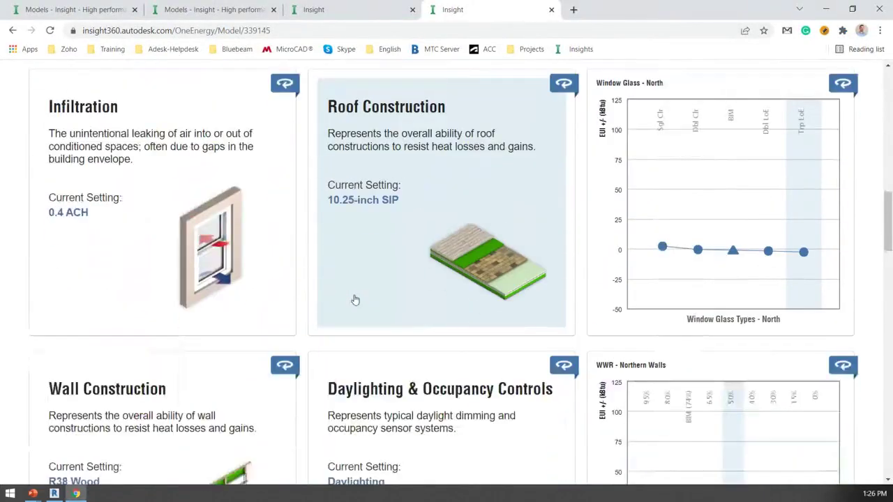
{"action": "scroll", "coordinate": [354, 299], "scroll_direction": "up", "scroll_amount": 3}
{"action": "scroll", "coordinate": [332, 292], "scroll_direction": "up", "scroll_amount": 3}
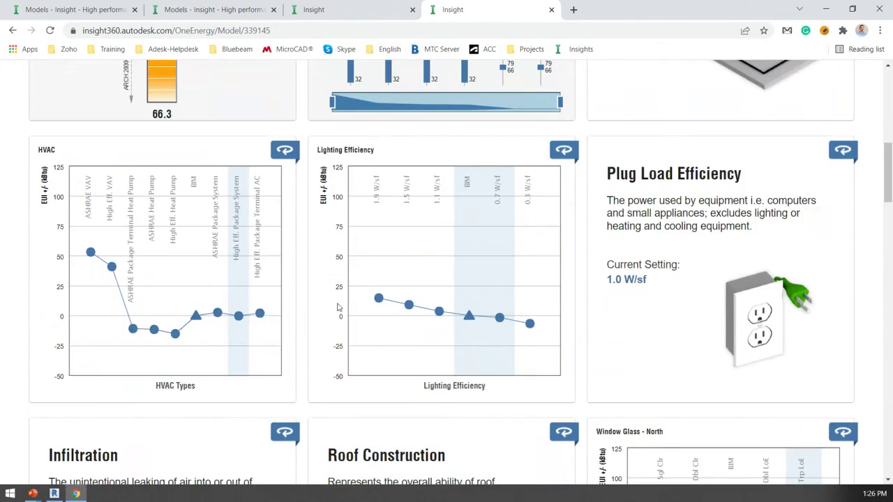
{"action": "mouse_move", "coordinate": [469, 316]}
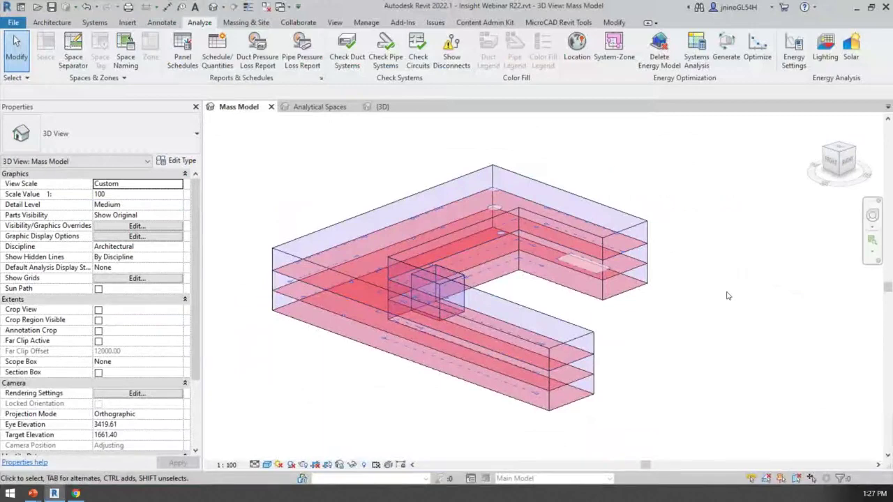
Open the System Browser, expand AHU-01 and inspect its VAV-01 : 3 zone.
{"action": "key", "text": "F9"}
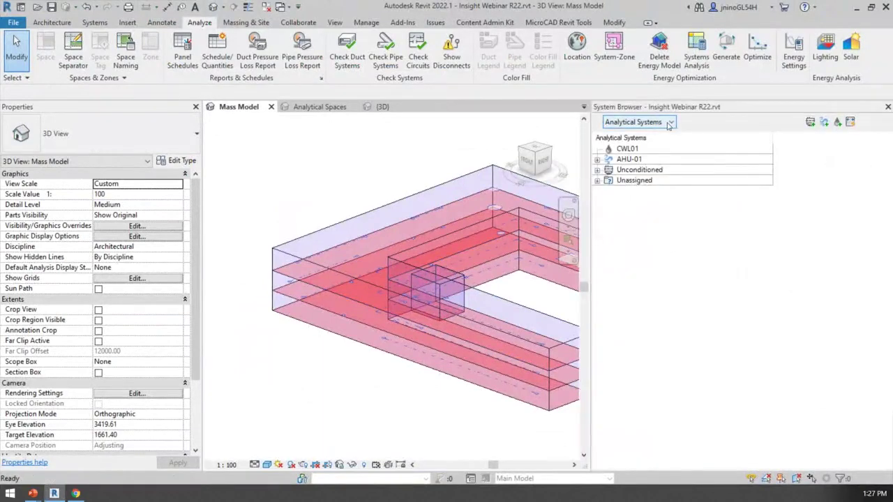
{"action": "left_click", "coordinate": [597, 159]}
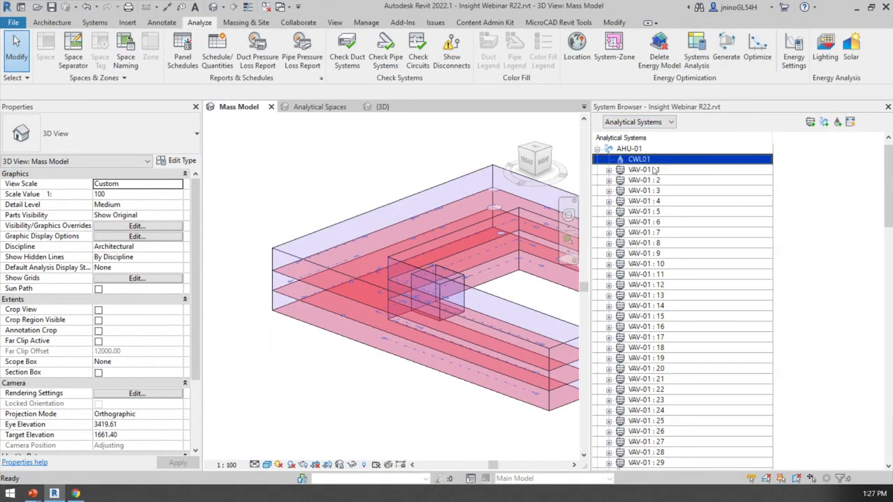
{"action": "left_click", "coordinate": [618, 192]}
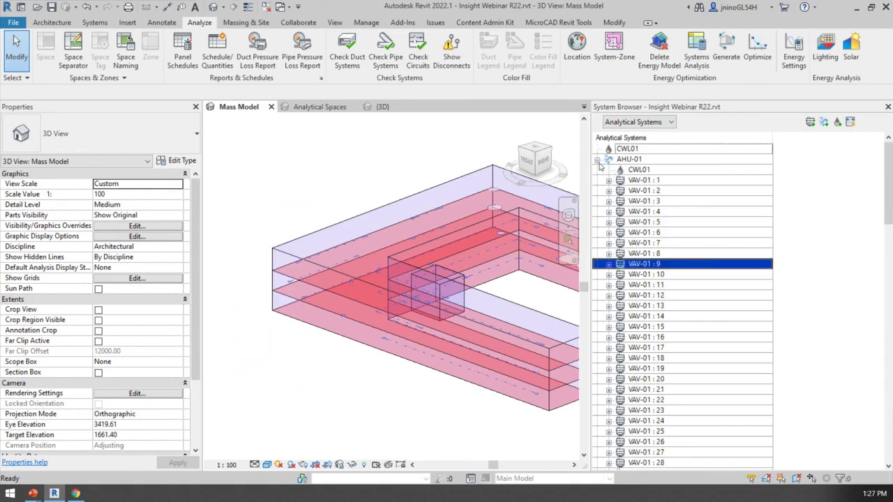
{"action": "left_click", "coordinate": [601, 160]}
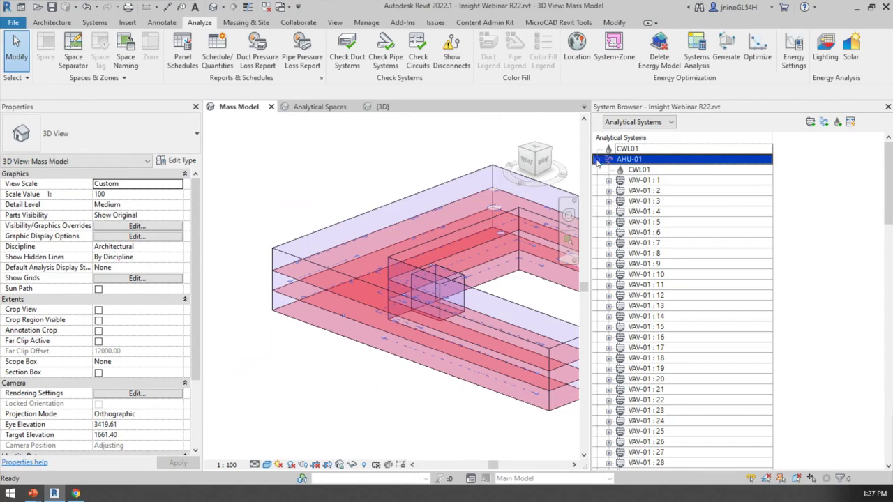
Collapse AHU-01 and select the Unassigned and Unconditioned space groups.
{"action": "left_click", "coordinate": [597, 160]}
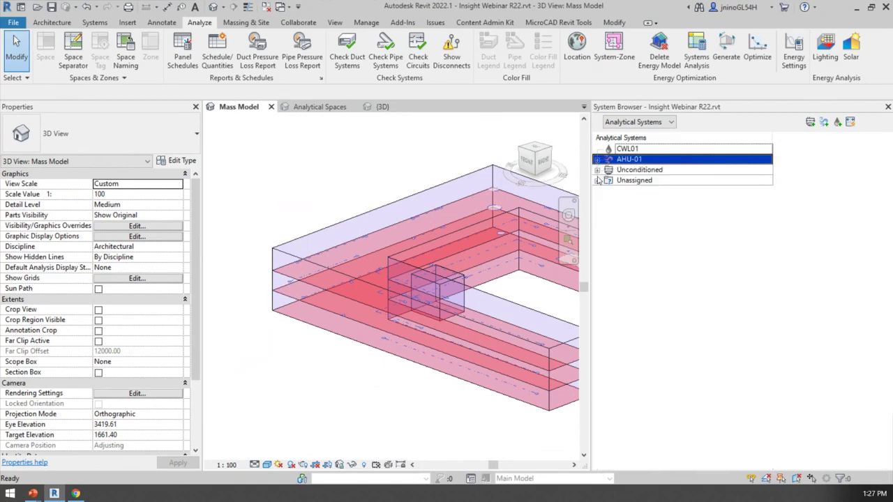
{"action": "left_click", "coordinate": [602, 180]}
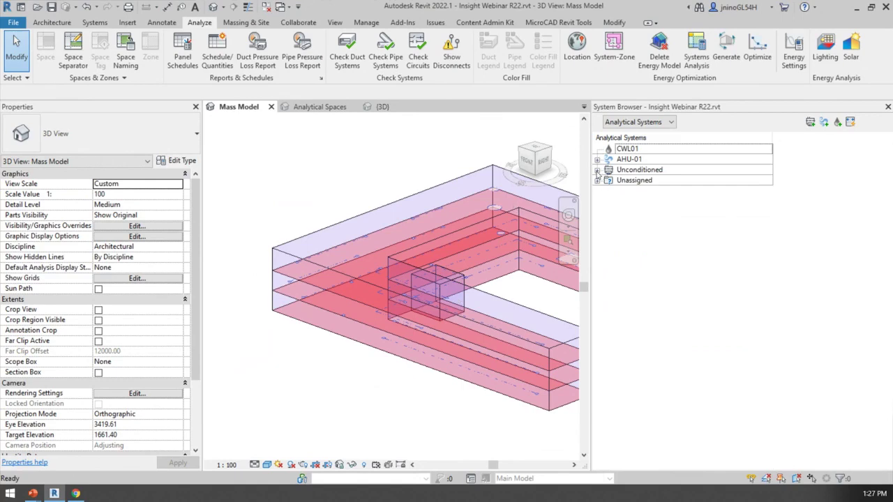
{"action": "left_click", "coordinate": [598, 172]}
{"action": "left_click", "coordinate": [599, 171]}
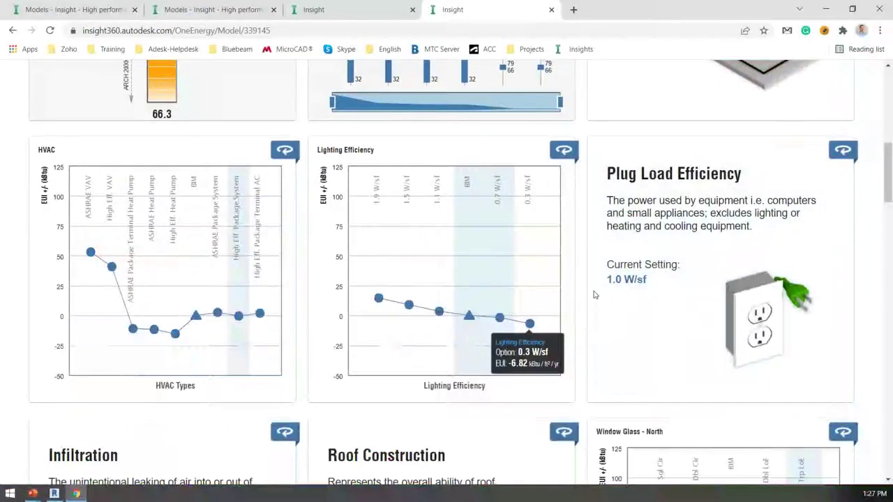
Reveal the PV Payback Limit (10–30 yr) and Surface Coverage (0–90 %) settings.
{"action": "scroll", "coordinate": [595, 295], "scroll_direction": "down", "scroll_amount": 9}
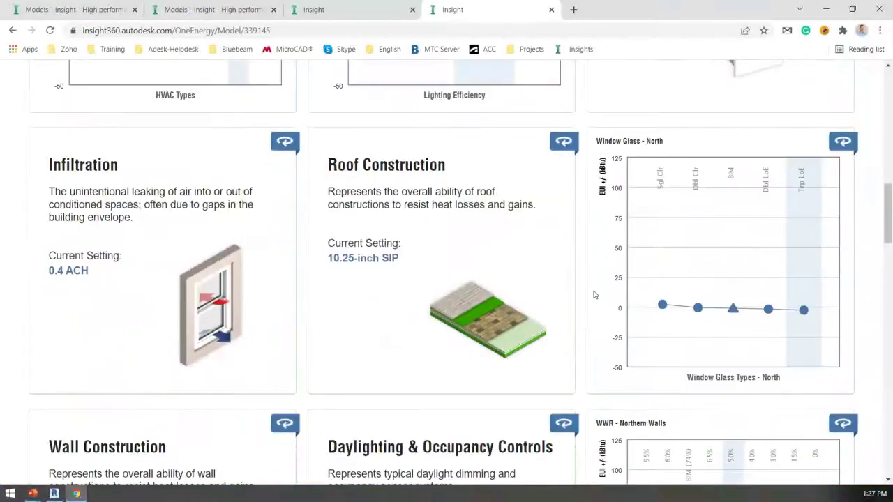
{"action": "scroll", "coordinate": [595, 295], "scroll_direction": "down", "scroll_amount": 15}
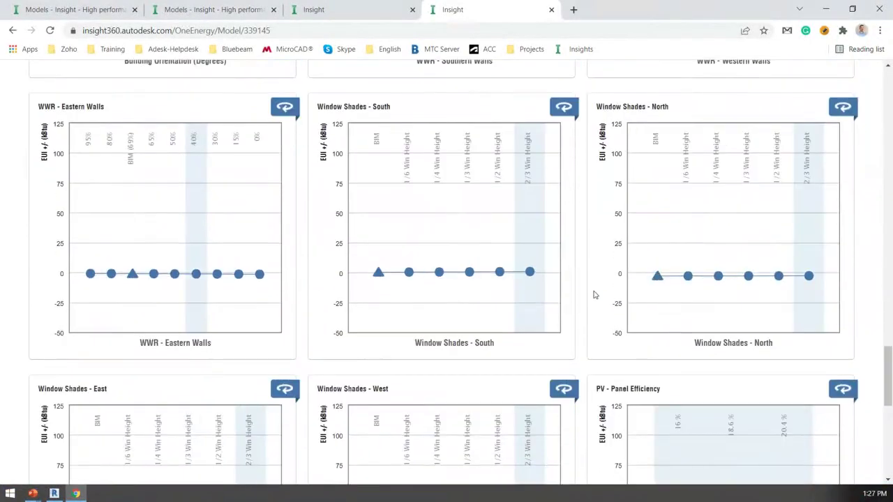
{"action": "scroll", "coordinate": [594, 295], "scroll_direction": "down", "scroll_amount": 2}
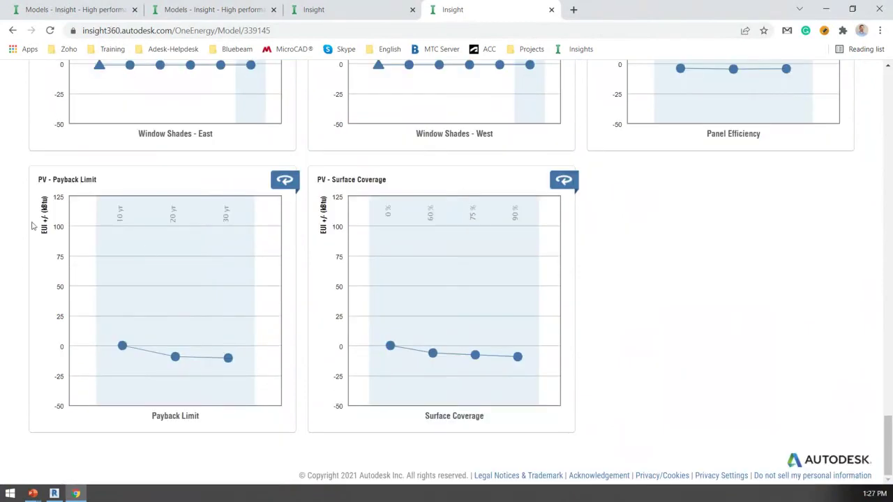
{"action": "left_click", "coordinate": [285, 182]}
{"action": "left_click", "coordinate": [565, 181]}
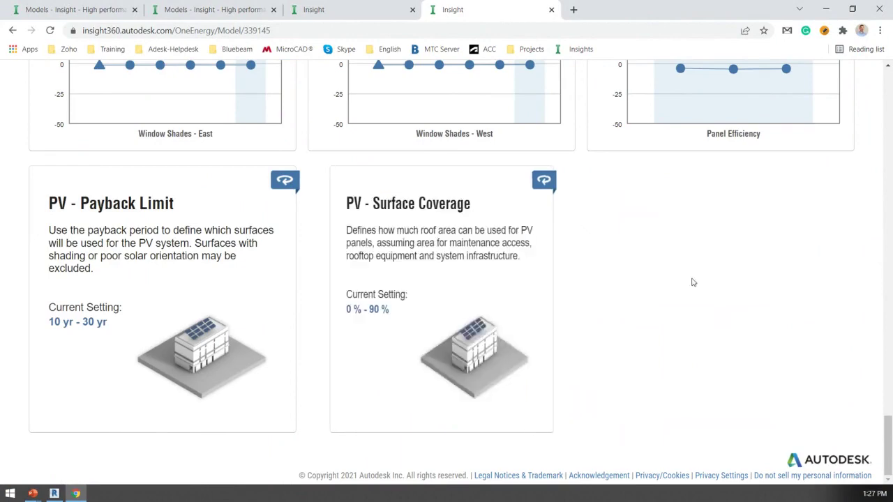
Reveal the PV Panel Efficiency setting of 16 %–20.4 % and review the PV cards.
{"action": "scroll", "coordinate": [697, 293], "scroll_direction": "up", "scroll_amount": 2}
{"action": "scroll", "coordinate": [730, 323], "scroll_direction": "up", "scroll_amount": 3}
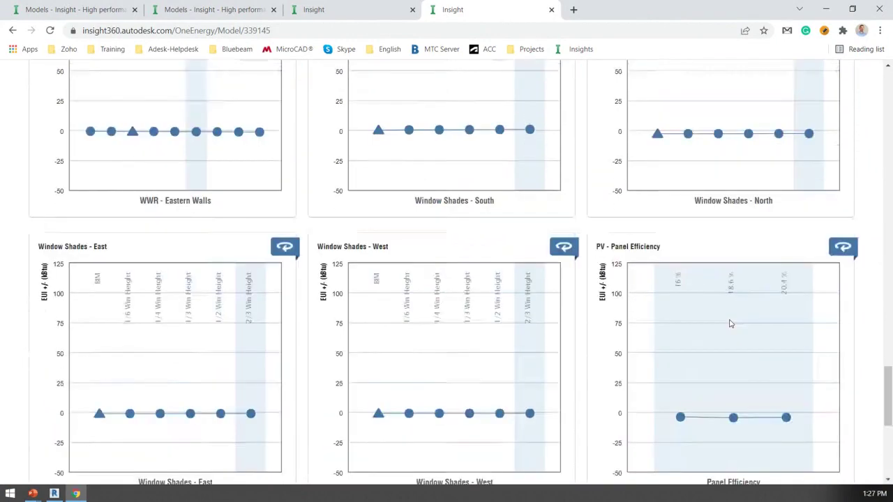
{"action": "left_click", "coordinate": [842, 257]}
{"action": "scroll", "coordinate": [644, 266], "scroll_direction": "down", "scroll_amount": 3}
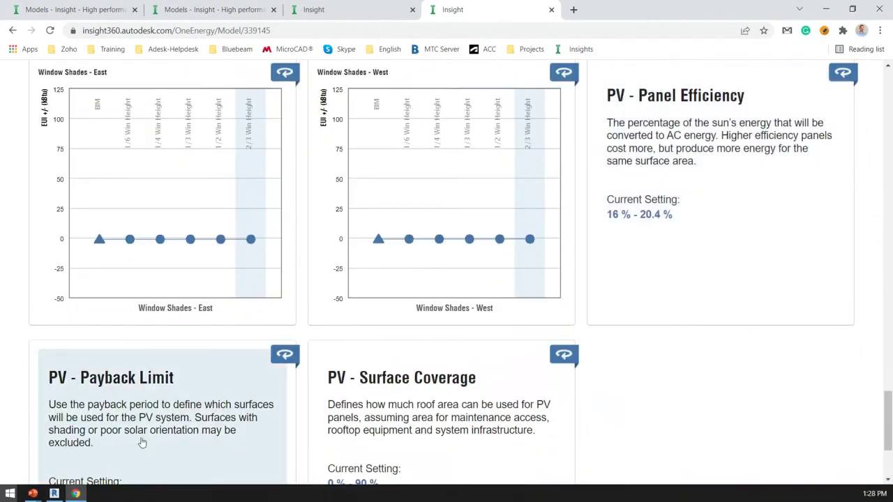
{"action": "scroll", "coordinate": [228, 410], "scroll_direction": "down", "scroll_amount": 2}
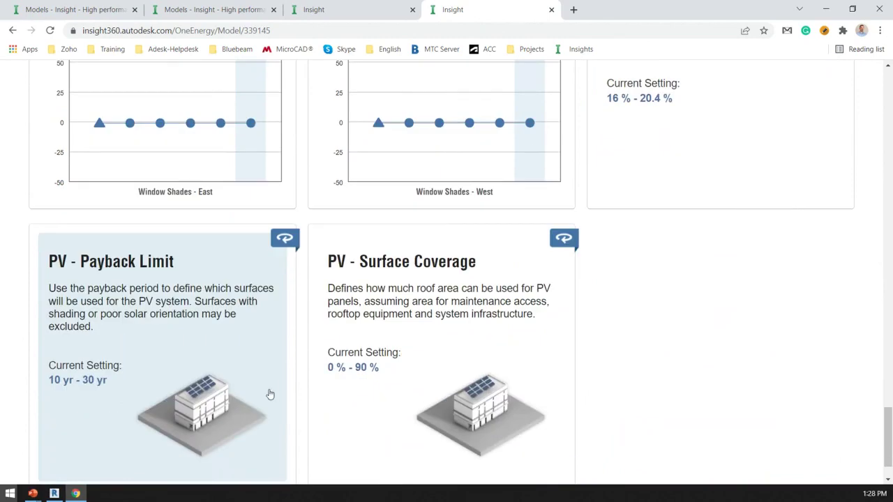
{"action": "scroll", "coordinate": [696, 201], "scroll_direction": "up", "scroll_amount": 3}
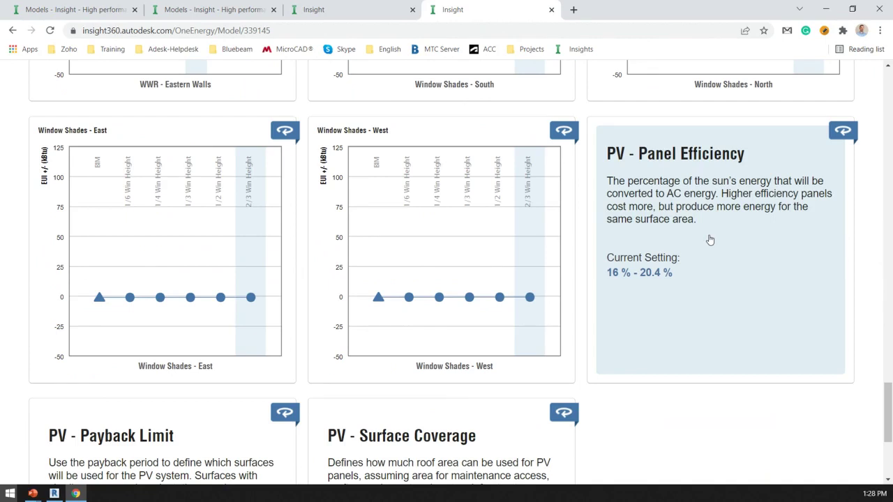
{"action": "scroll", "coordinate": [642, 219], "scroll_direction": "down", "scroll_amount": 3}
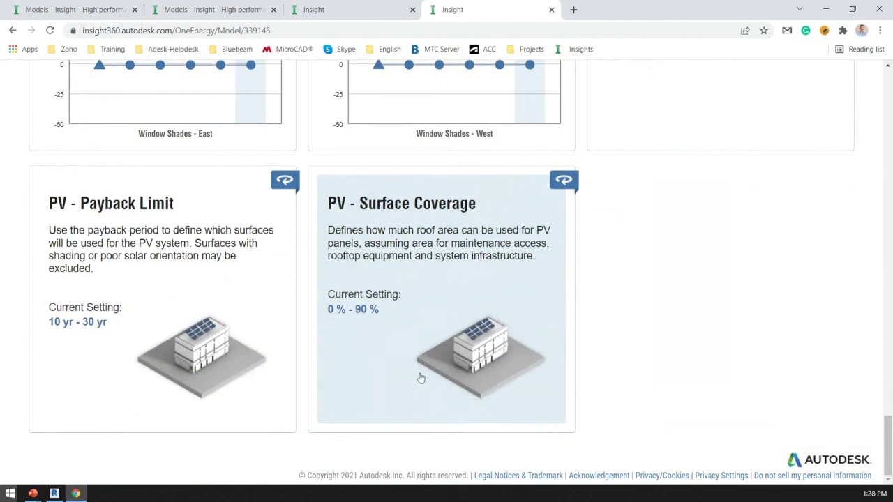
{"action": "scroll", "coordinate": [552, 306], "scroll_direction": "up", "scroll_amount": 10}
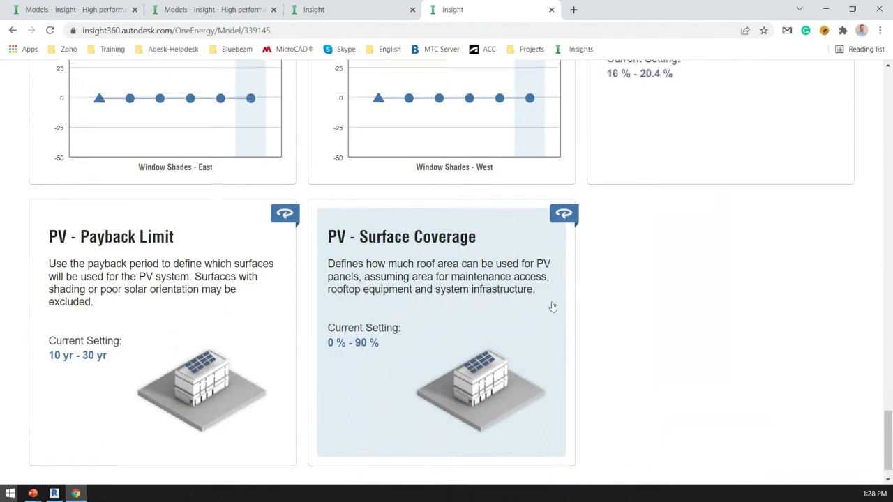
{"action": "scroll", "coordinate": [552, 305], "scroll_direction": "up", "scroll_amount": 15}
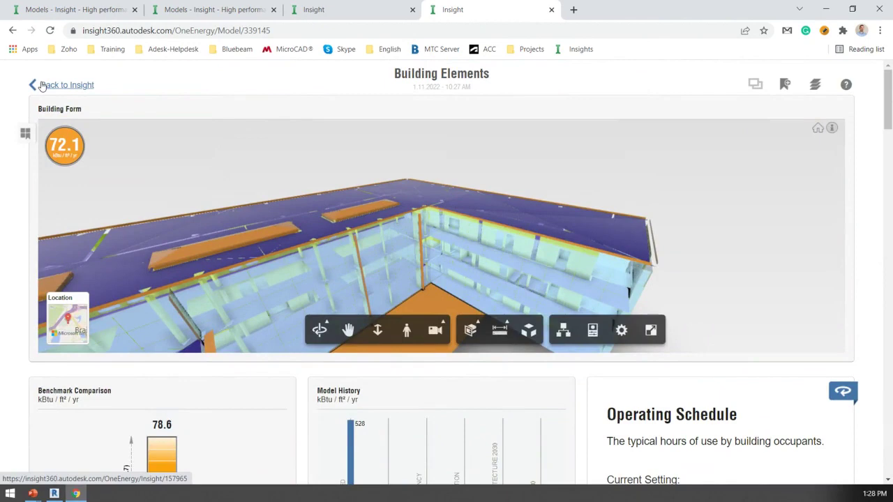
Return to the Demo project and review its settings, including electricity and gas utility rates.
{"action": "left_click", "coordinate": [42, 85]}
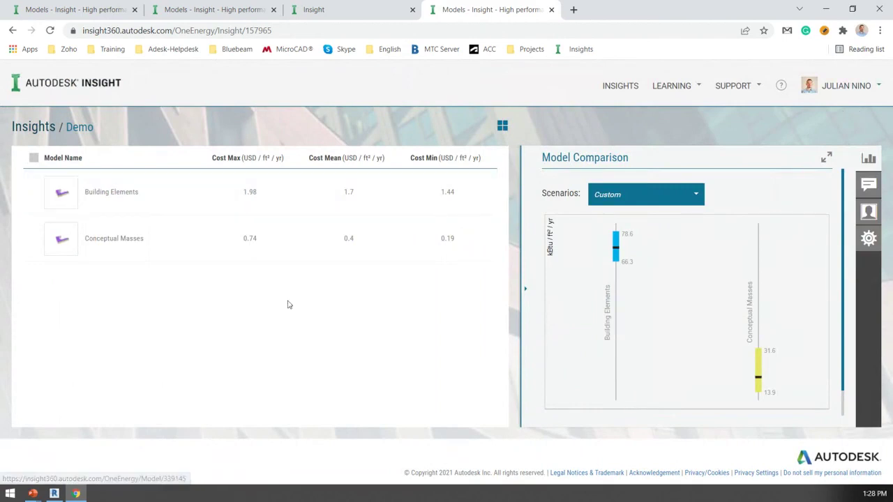
{"action": "left_click", "coordinate": [868, 239]}
{"action": "scroll", "coordinate": [752, 260], "scroll_direction": "down", "scroll_amount": 2}
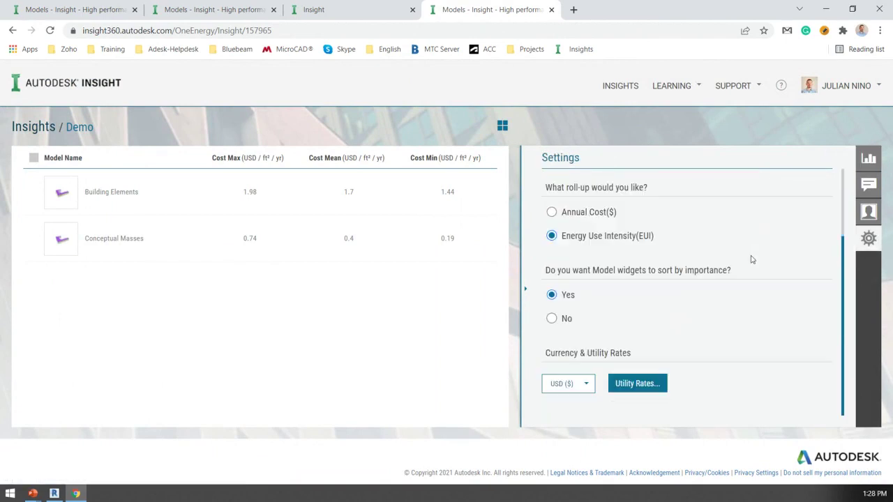
{"action": "left_click", "coordinate": [637, 384]}
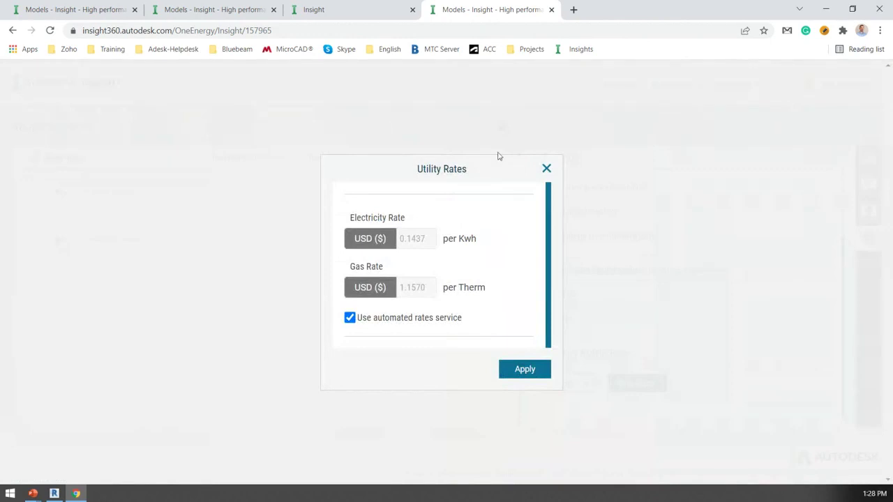
{"action": "left_click", "coordinate": [547, 169]}
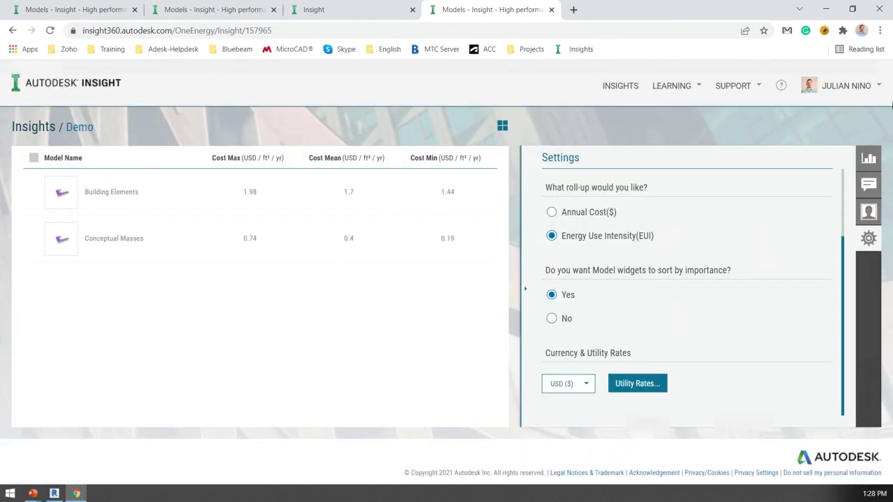
Review the connected services listed under the account menu.
{"action": "left_click", "coordinate": [865, 89]}
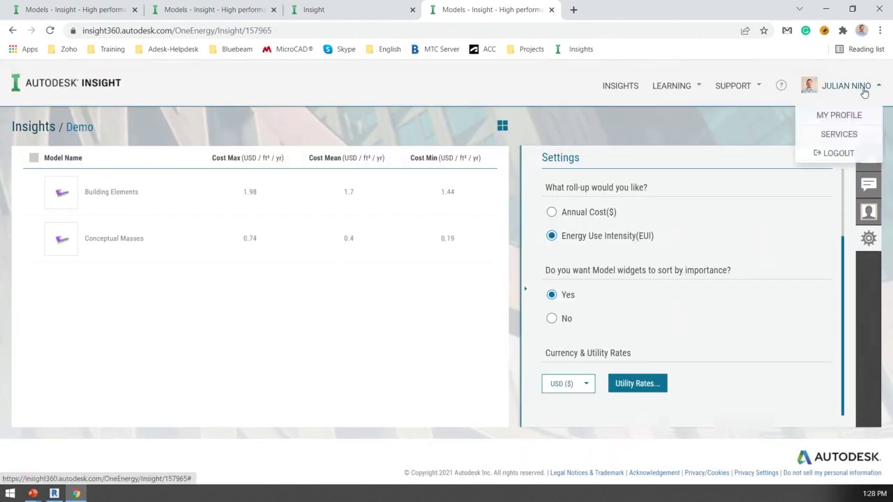
{"action": "left_click", "coordinate": [825, 133]}
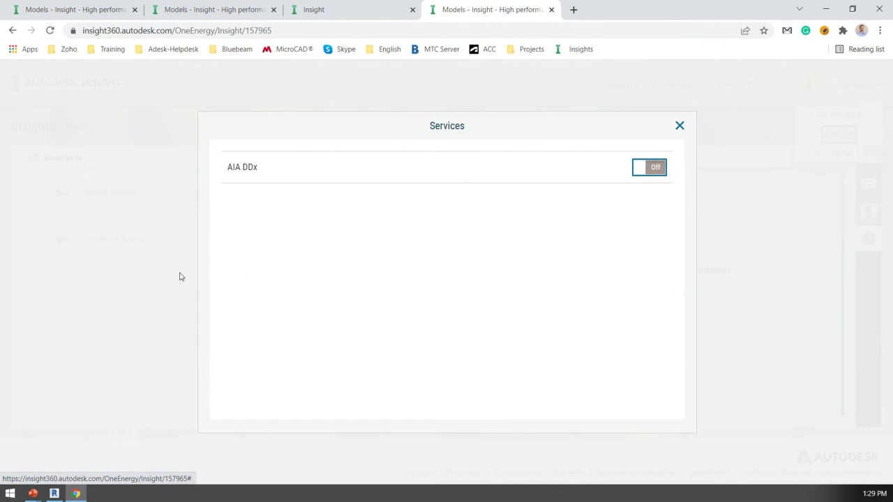
{"action": "left_click", "coordinate": [680, 127]}
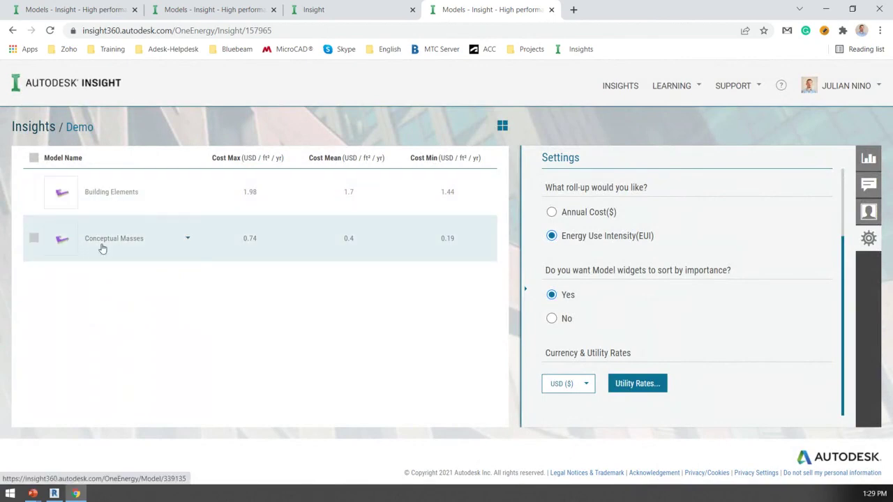
Check the Building Elements 72.1 EUI benchmark, then advance the slideshow to slide 06.
{"action": "left_click", "coordinate": [103, 194]}
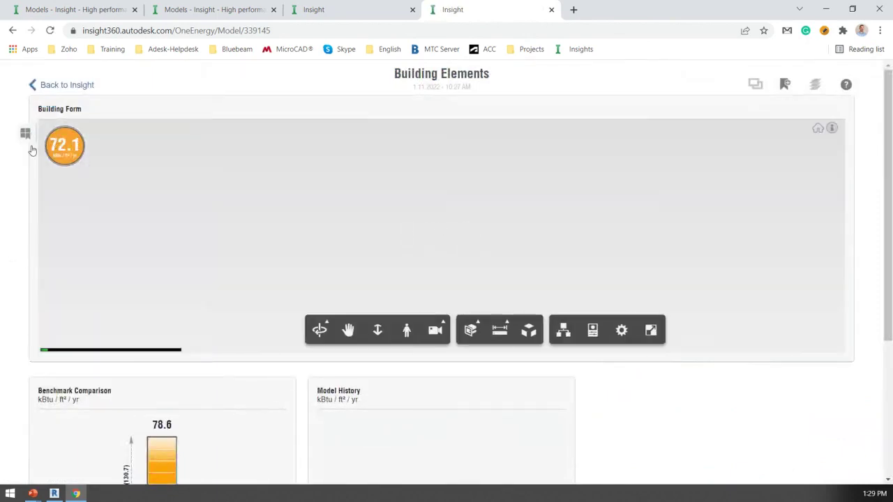
{"action": "scroll", "coordinate": [194, 409], "scroll_direction": "down", "scroll_amount": 3}
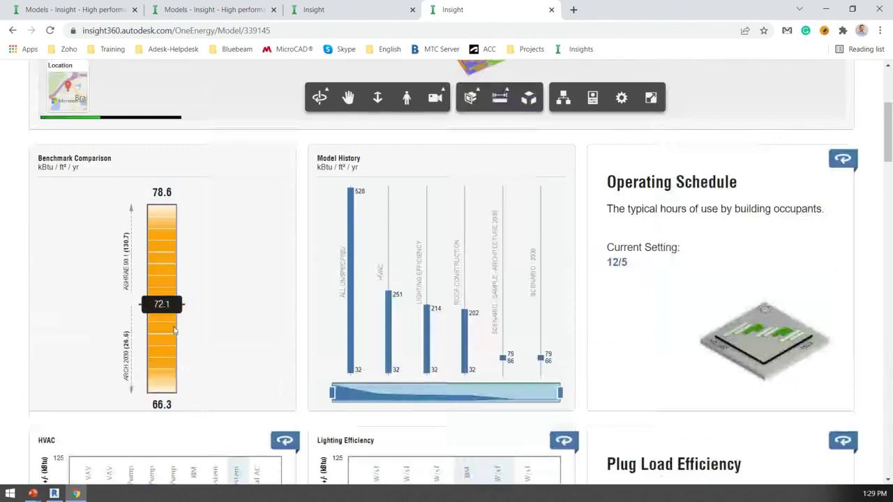
{"action": "scroll", "coordinate": [159, 257], "scroll_direction": "down", "scroll_amount": 1}
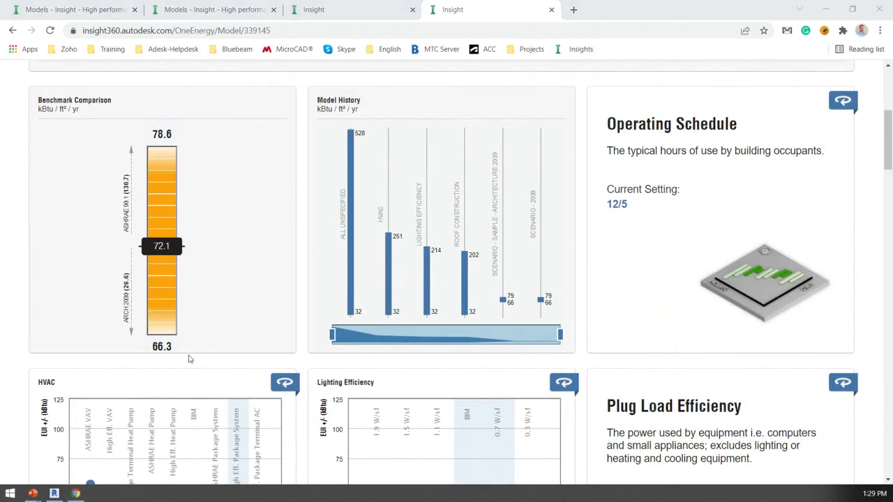
{"action": "key", "text": "alt+Tab"}
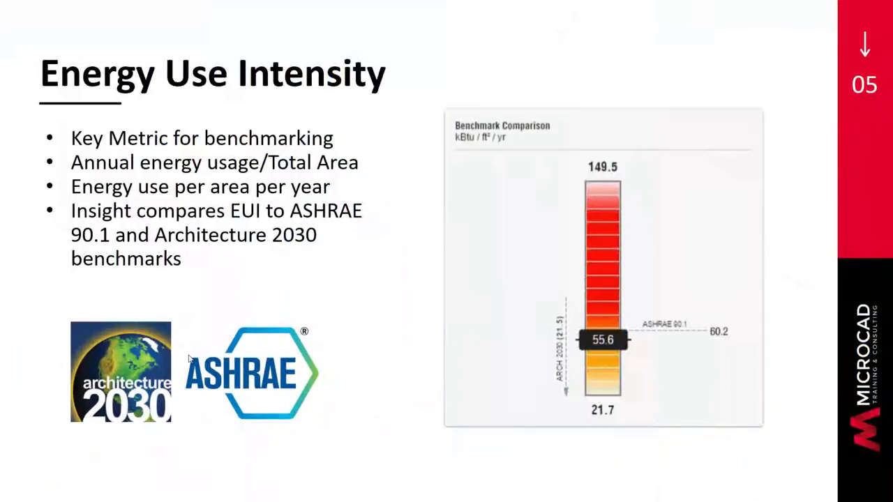
{"action": "key", "text": "Right"}
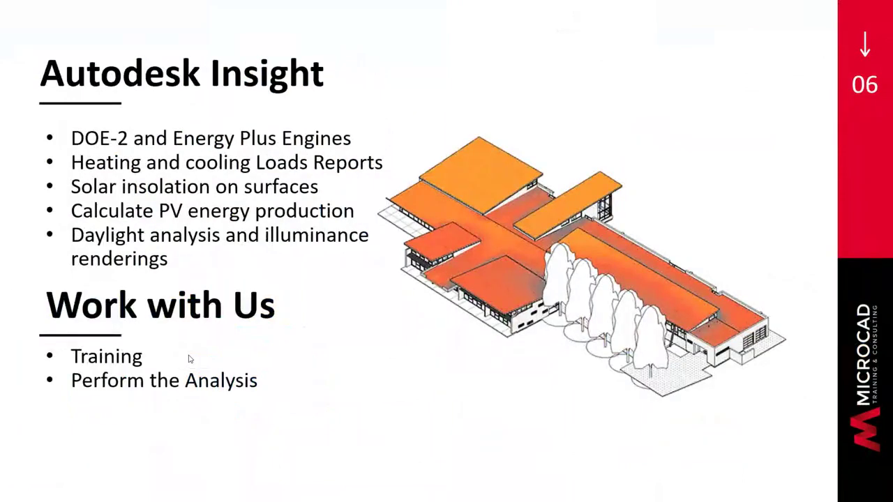
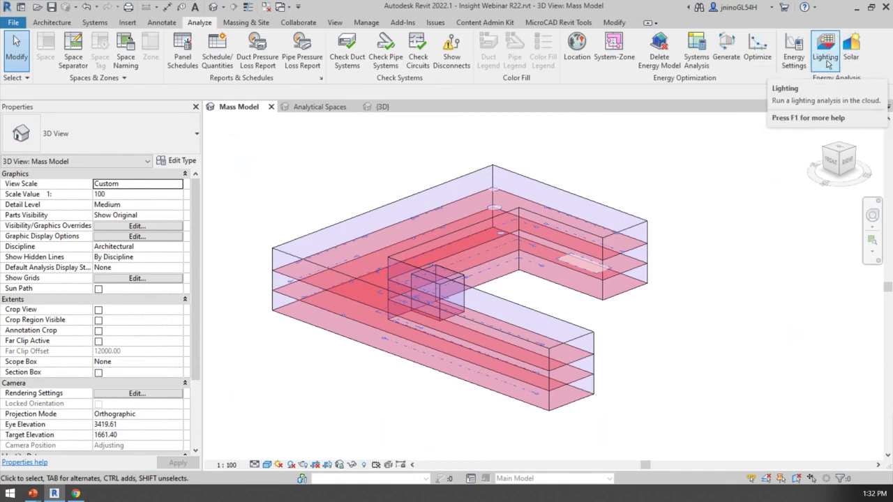
Try the cloud Lighting analysis, then move to the 'Where can I have access to it?' slide.
{"action": "left_click", "coordinate": [828, 64]}
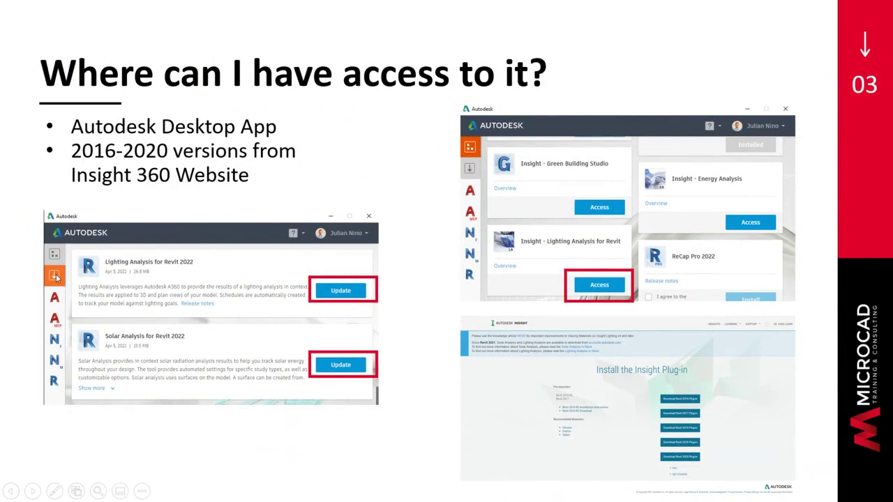
Jump from the access slide to the Insight model page with its 72.1 kBtu/ft²/yr benchmark.
{"action": "left_click", "coordinate": [56, 274]}
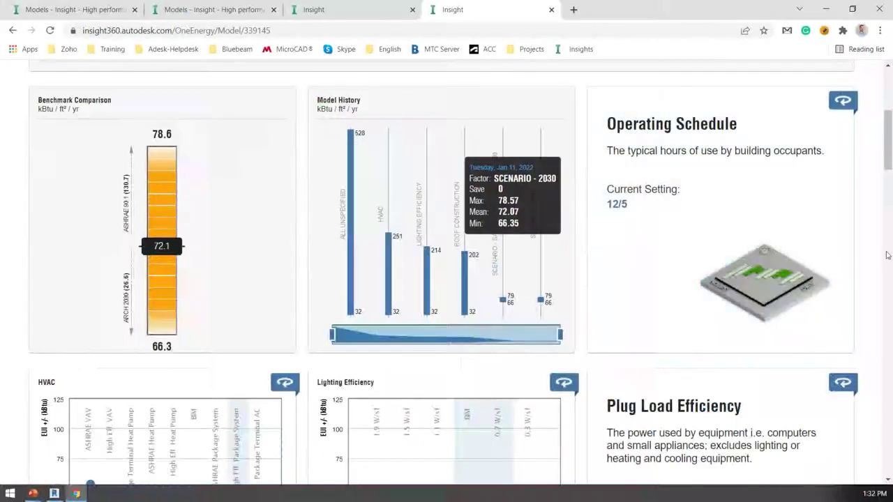
Return to the Insights Demo overview page.
{"action": "scroll", "coordinate": [882, 257], "scroll_direction": "up", "scroll_amount": 5}
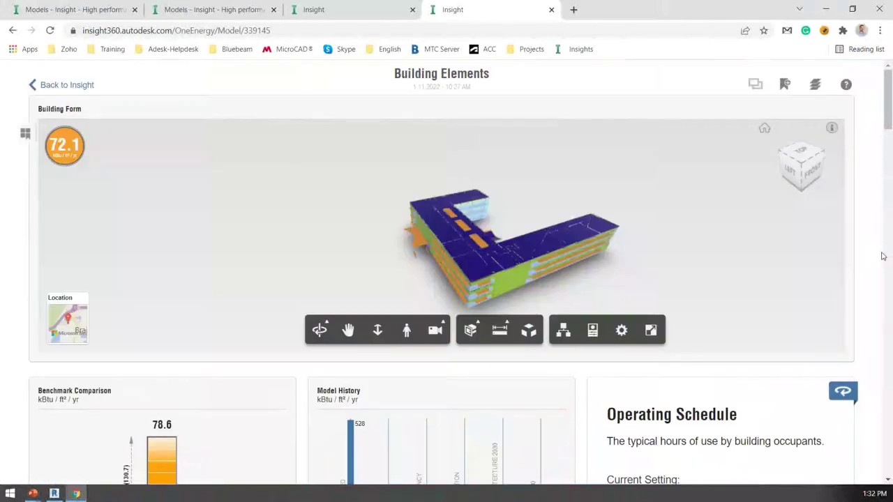
{"action": "left_click", "coordinate": [76, 86]}
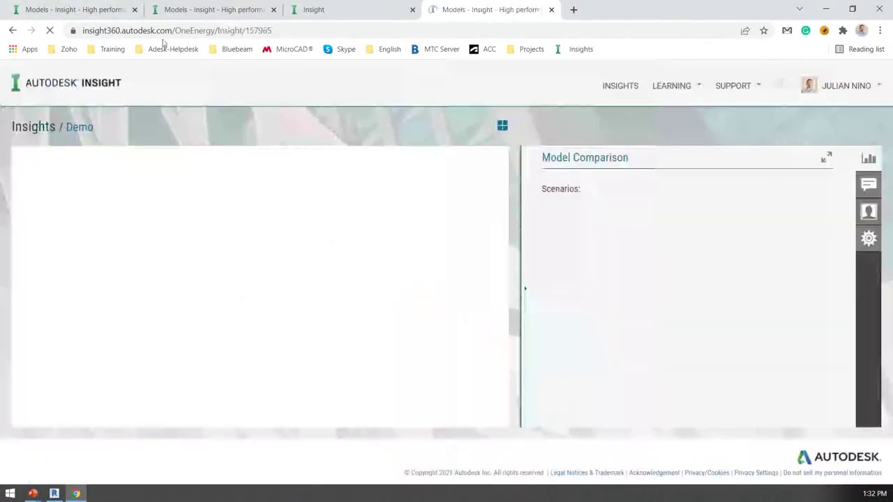
{"action": "left_click", "coordinate": [624, 86]}
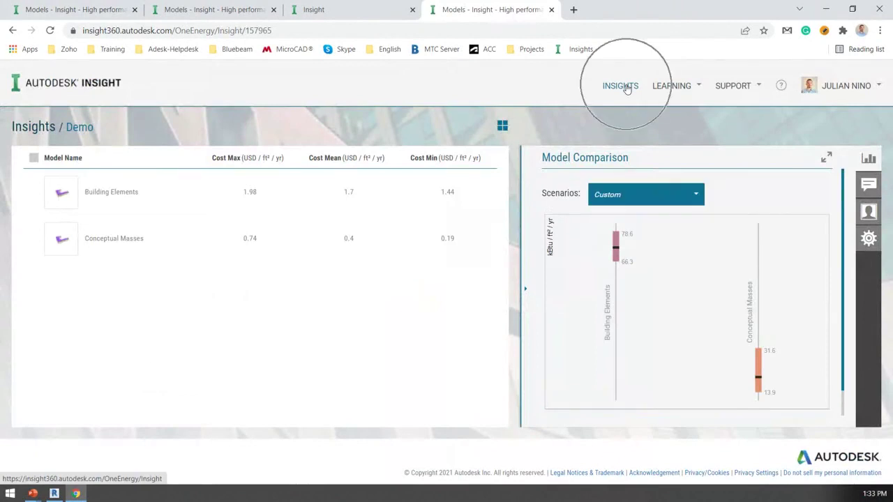
Open SUPPORT > DOWNLOAD and browse the Revit 2016–2020 Insight plug-in list.
{"action": "left_click", "coordinate": [756, 90]}
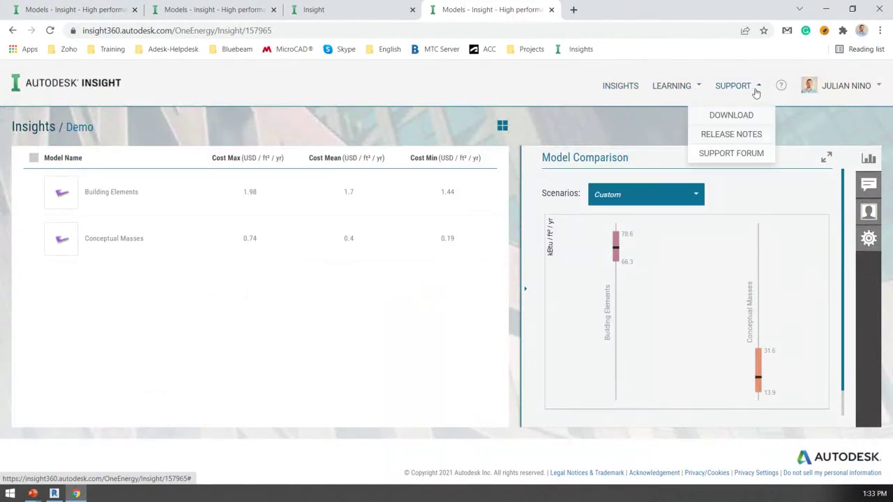
{"action": "left_click", "coordinate": [731, 117]}
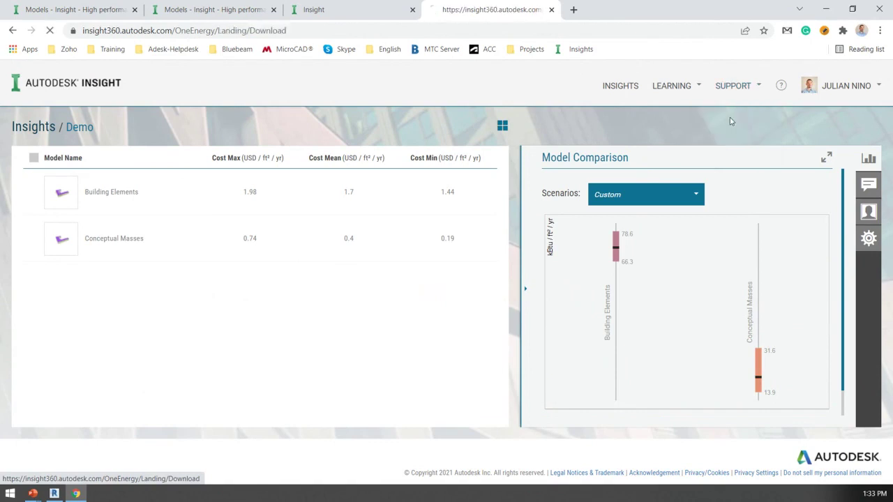
{"action": "scroll", "coordinate": [60, 256], "scroll_direction": "down", "scroll_amount": 2}
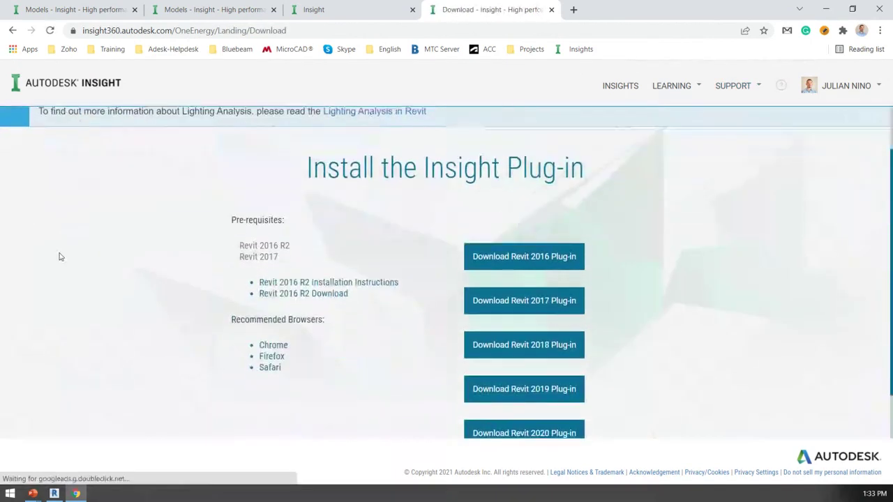
{"action": "scroll", "coordinate": [652, 285], "scroll_direction": "up", "scroll_amount": 2}
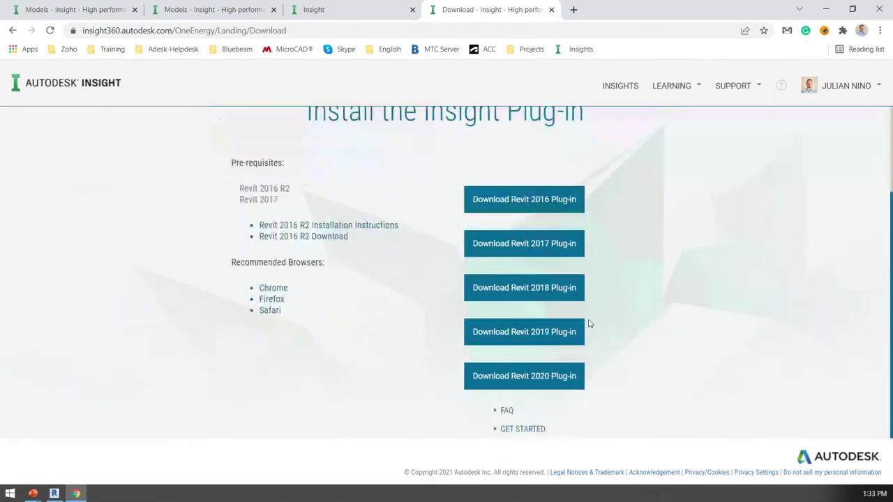
{"action": "scroll", "coordinate": [590, 320], "scroll_direction": "down", "scroll_amount": 2}
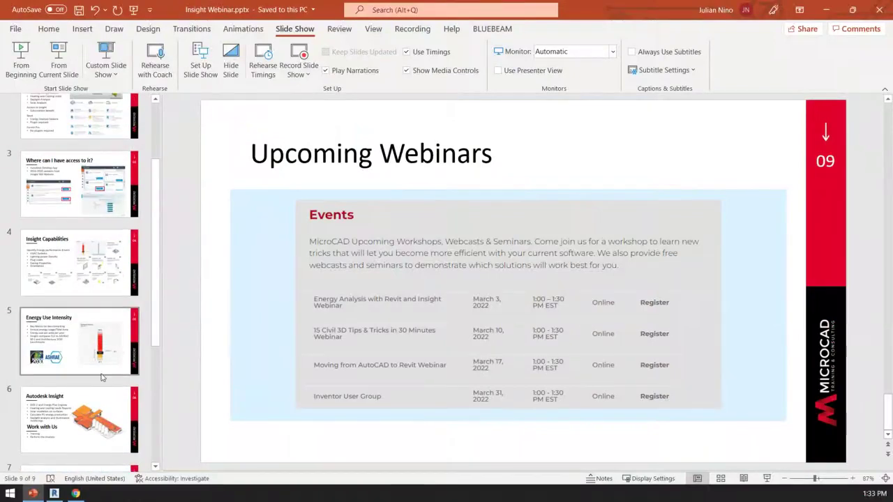
Present slide 7, Questions, full screen, then Alt+Tab back to Revit.
{"action": "left_click", "coordinate": [79, 293]}
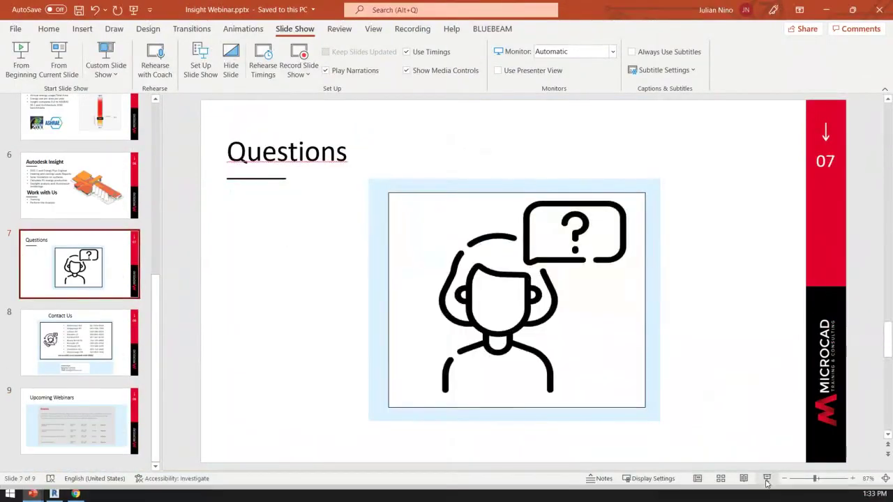
{"action": "left_click", "coordinate": [767, 479]}
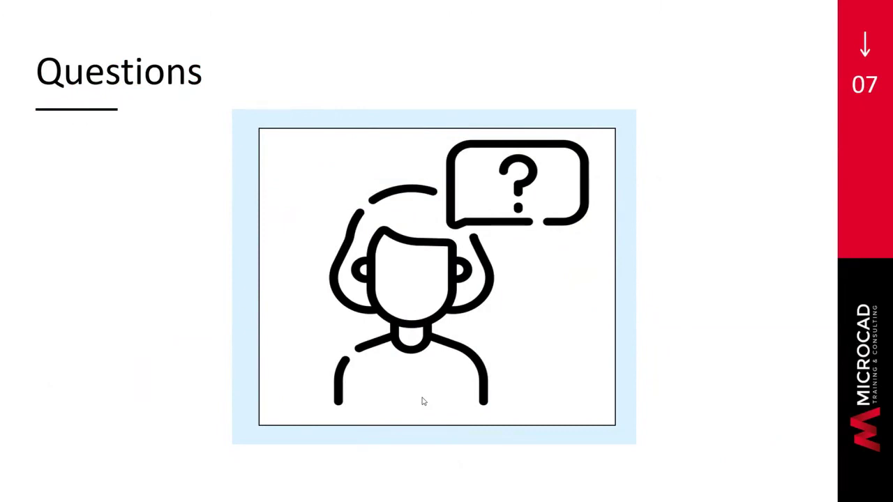
{"action": "key", "text": "alt+Tab"}
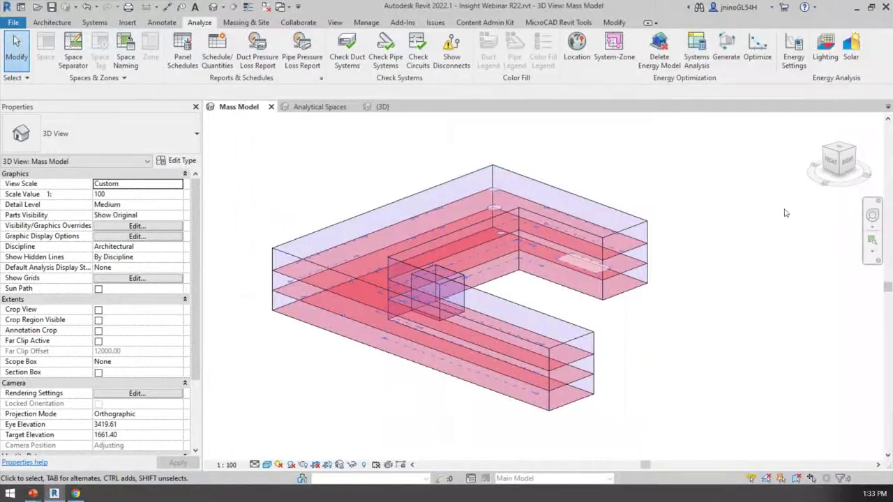
Preview the Analytical Spaces view, return to Mass Model, and start File > Export > gbXML.
{"action": "left_click", "coordinate": [307, 109]}
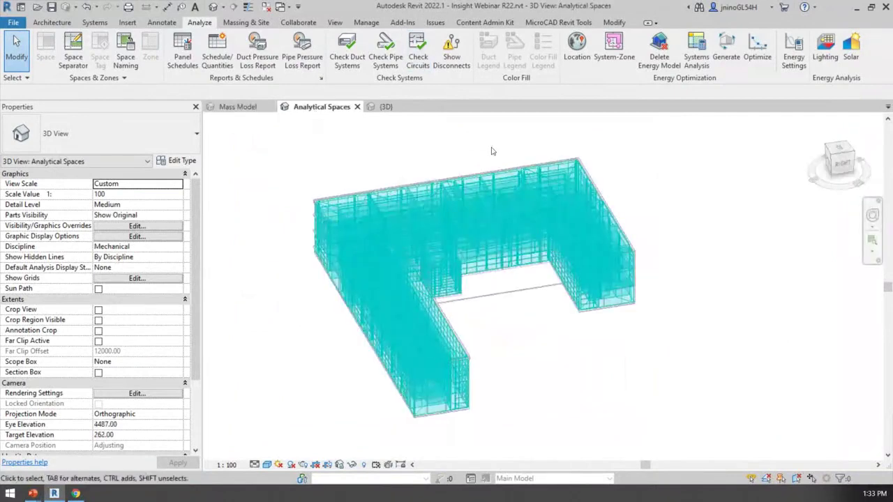
{"action": "left_click", "coordinate": [235, 107]}
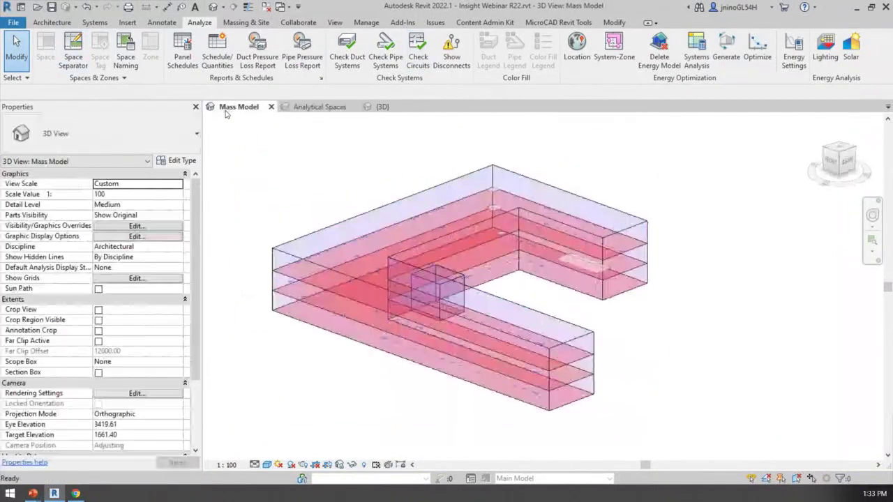
{"action": "left_click", "coordinate": [21, 24]}
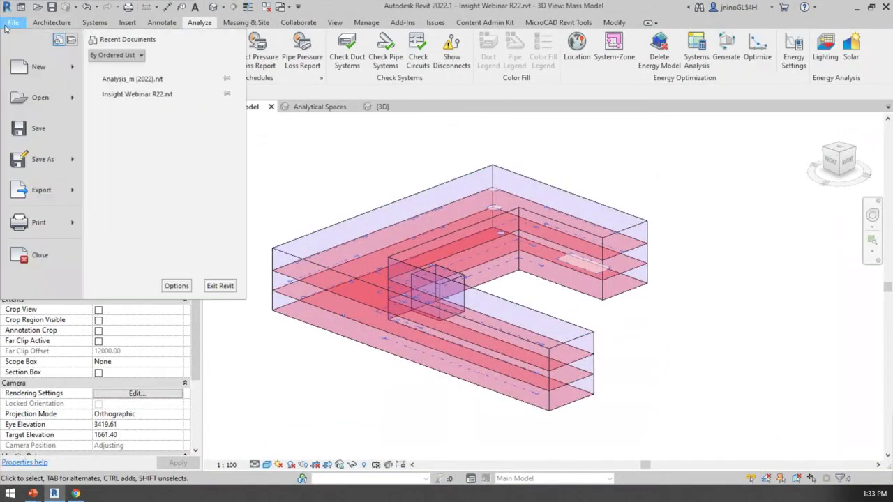
{"action": "mouse_move", "coordinate": [74, 197]}
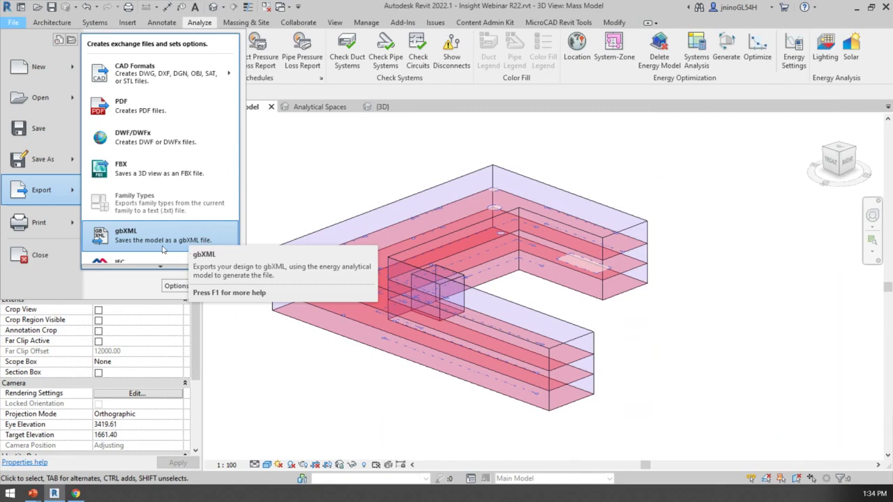
{"action": "left_click", "coordinate": [162, 237]}
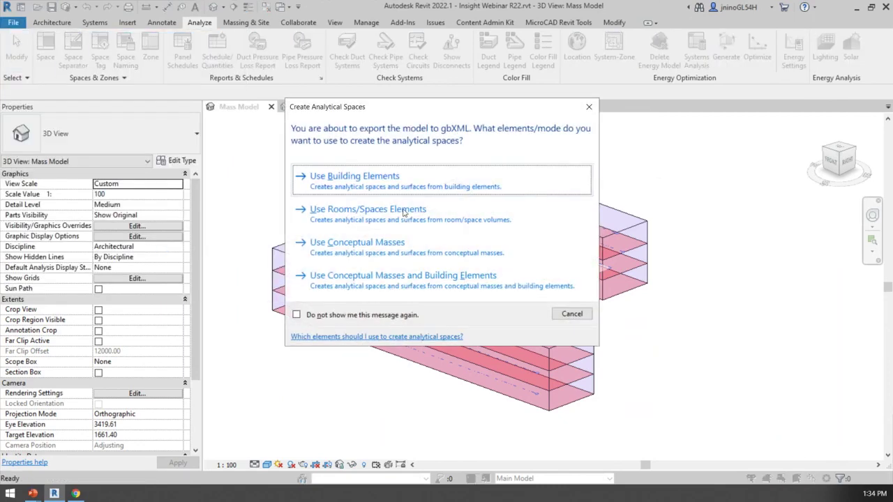
Try the building-elements and energy-settings options, then cancel the analytical spaces dialog and switch to the browser.
{"action": "left_click", "coordinate": [456, 186]}
{"action": "left_click", "coordinate": [492, 207]}
{"action": "left_click", "coordinate": [797, 51]}
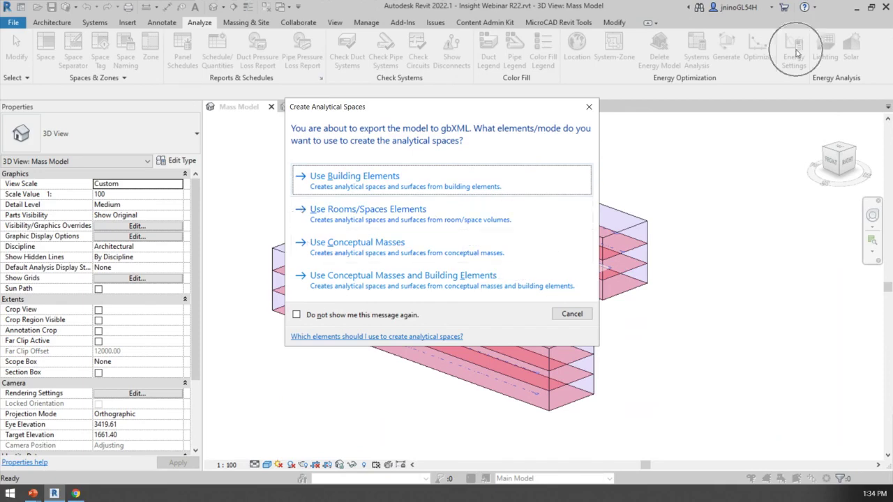
{"action": "left_click", "coordinate": [797, 52]}
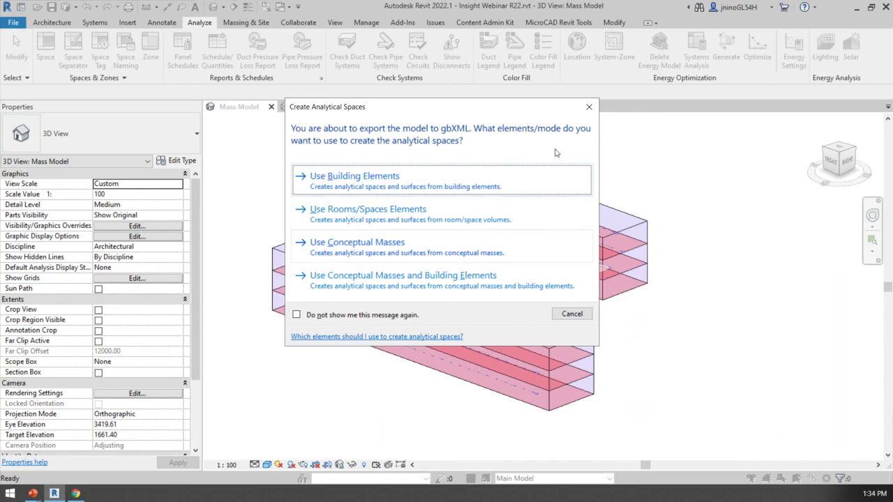
{"action": "left_click", "coordinate": [589, 107]}
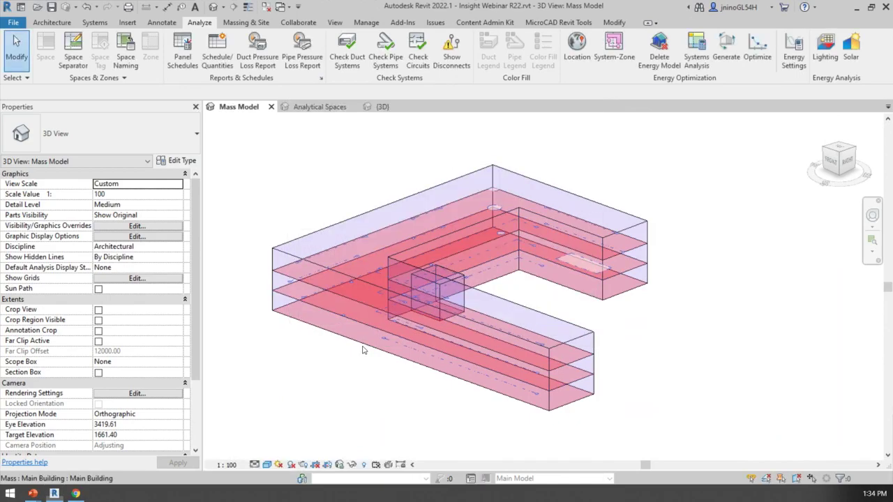
{"action": "key", "text": "alt+Tab"}
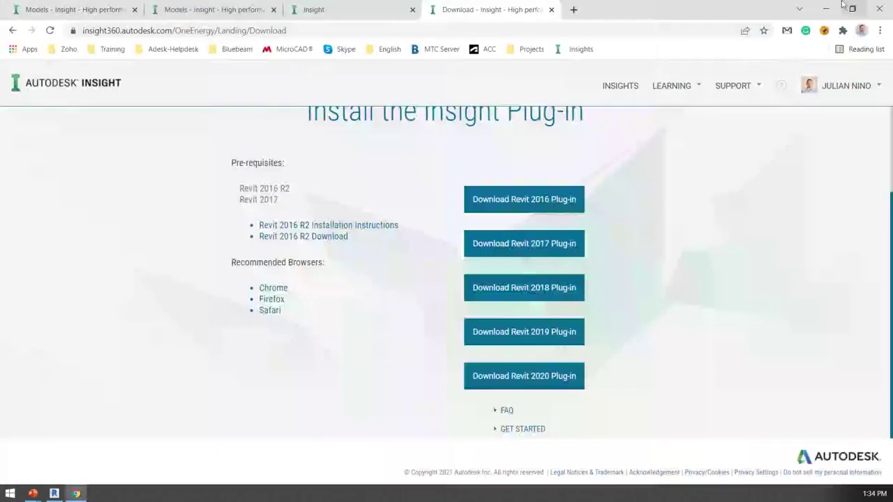
From the Insights list, open Demo, show its models as cards, and open Building Elements' menu.
{"action": "left_click", "coordinate": [98, 9]}
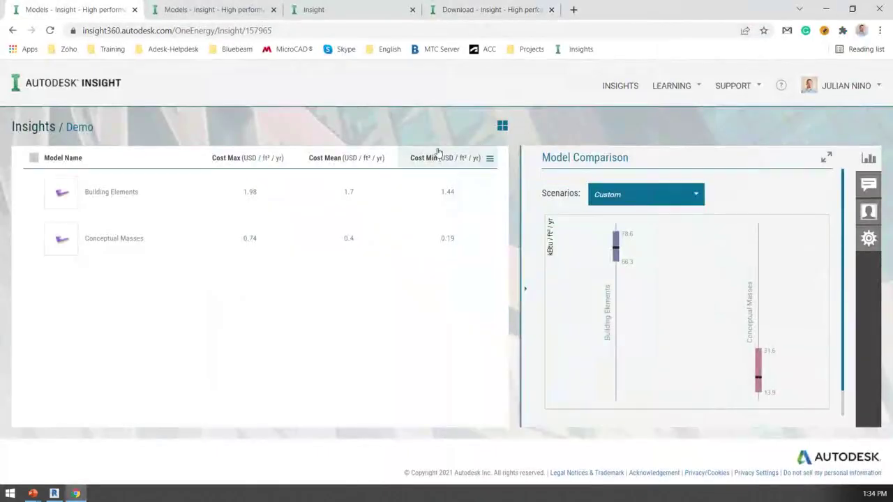
{"action": "left_click", "coordinate": [35, 133]}
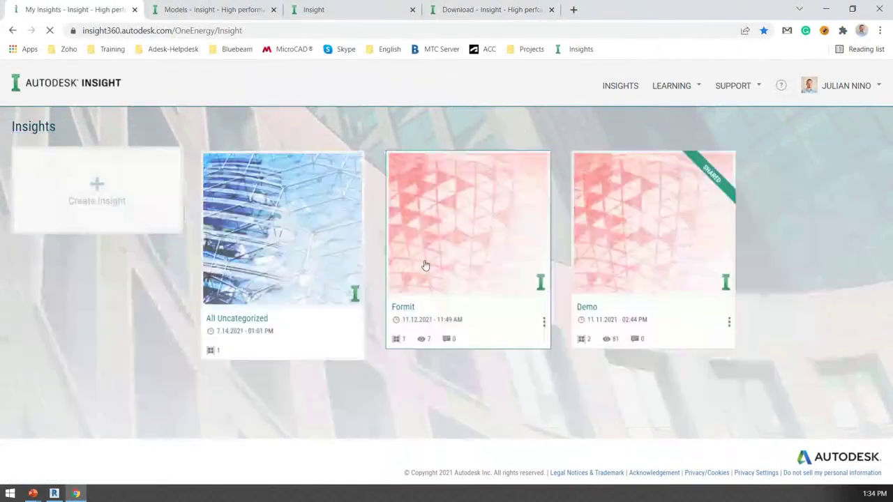
{"action": "left_click", "coordinate": [662, 315]}
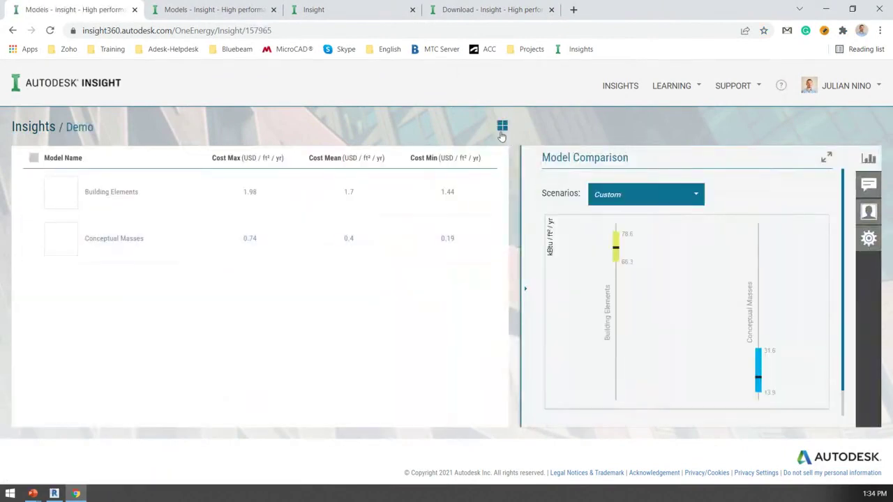
{"action": "left_click", "coordinate": [503, 126]}
{"action": "left_click", "coordinate": [338, 206]}
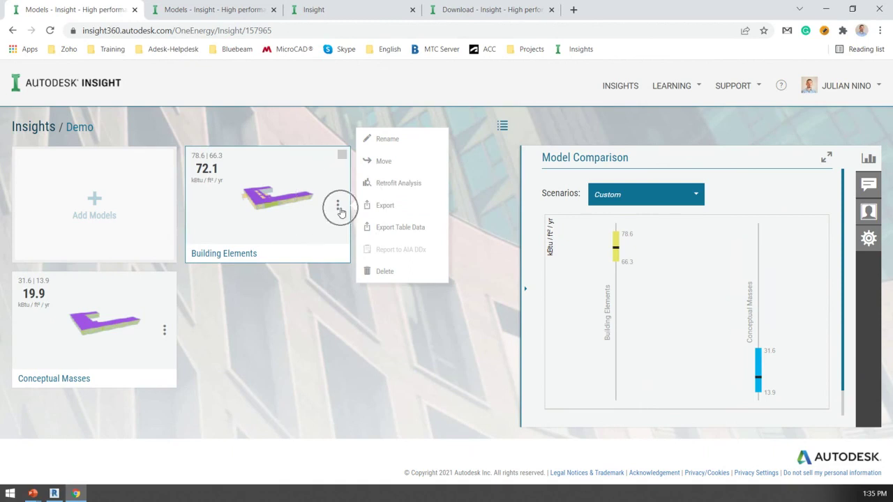
Open Export for Building Elements and pick GBXML among the EnergyPlus, DOE-2 and other formats.
{"action": "left_click", "coordinate": [383, 209]}
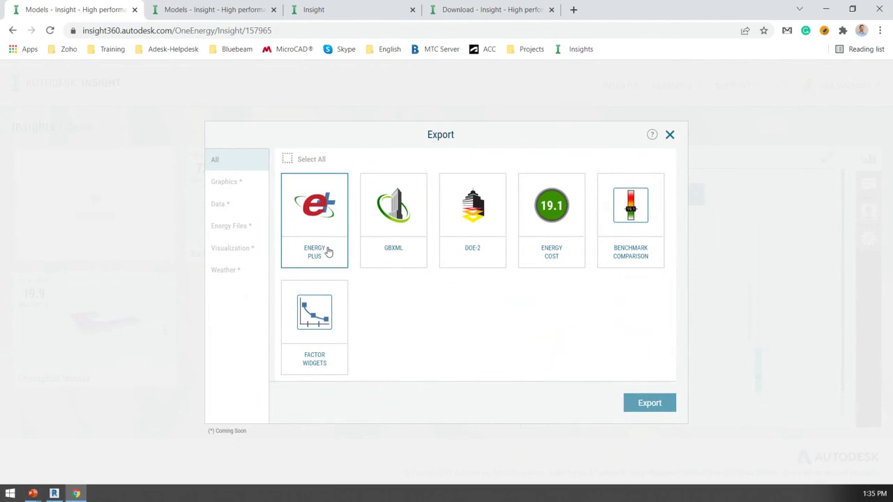
{"action": "left_click", "coordinate": [393, 256]}
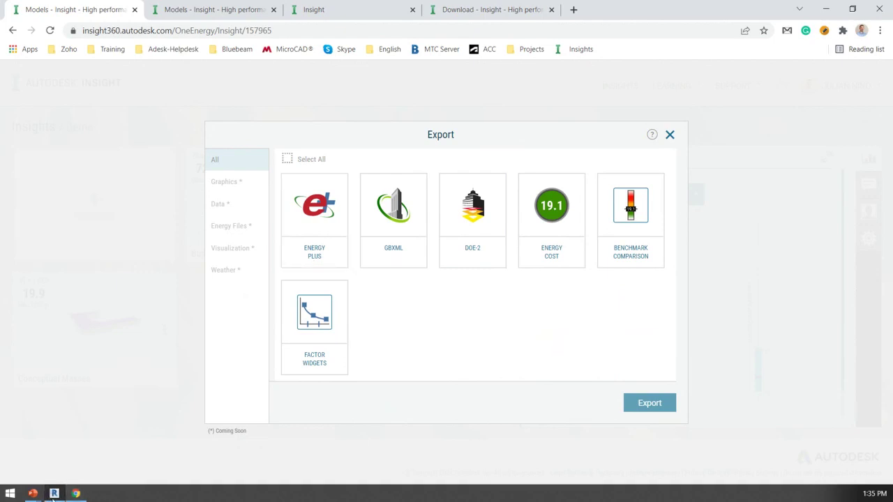
{"action": "mouse_move", "coordinate": [53, 497]}
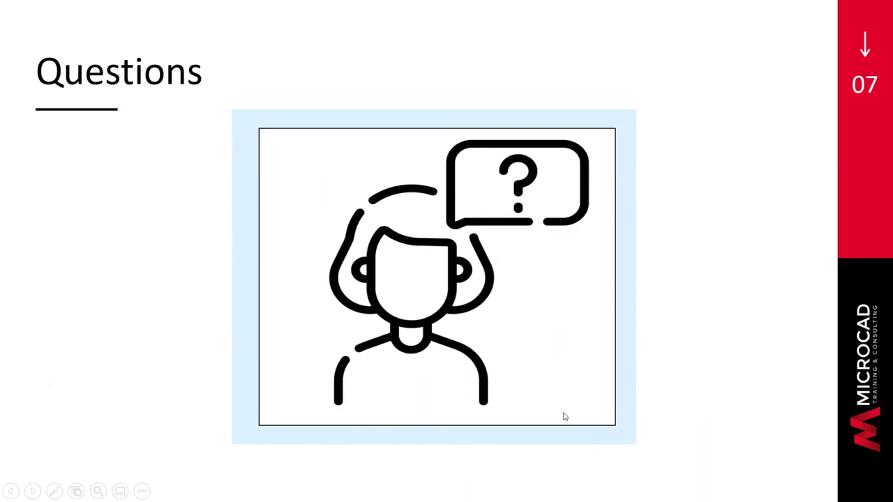
Leave the Questions slide show and return to Revit's Mass Model 3D view.
{"action": "key", "text": "alt+Tab"}
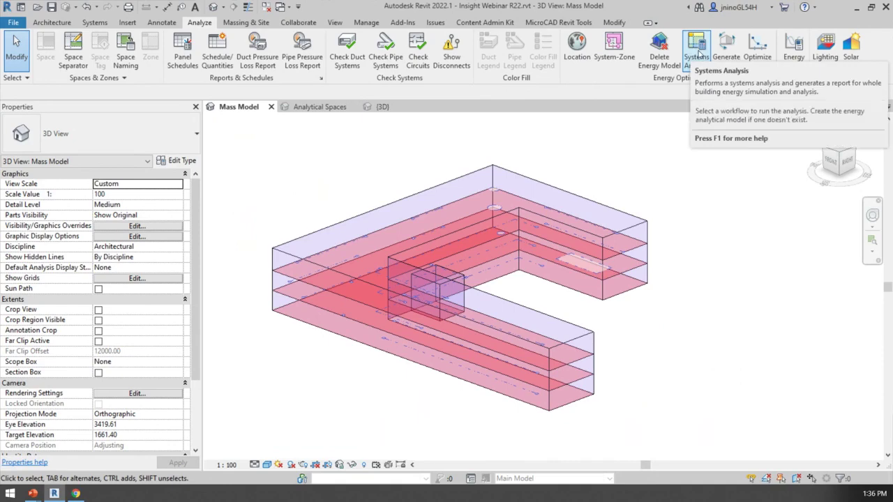
{"action": "left_click", "coordinate": [86, 23]}
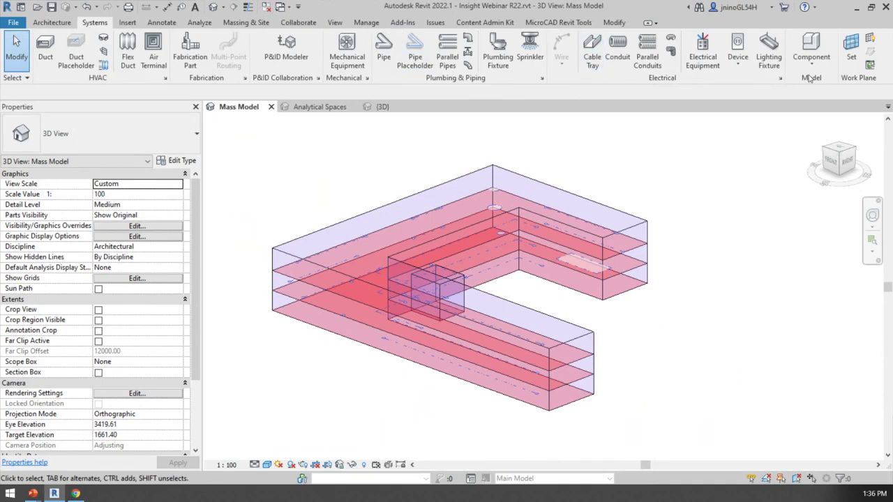
{"action": "left_click", "coordinate": [200, 23]}
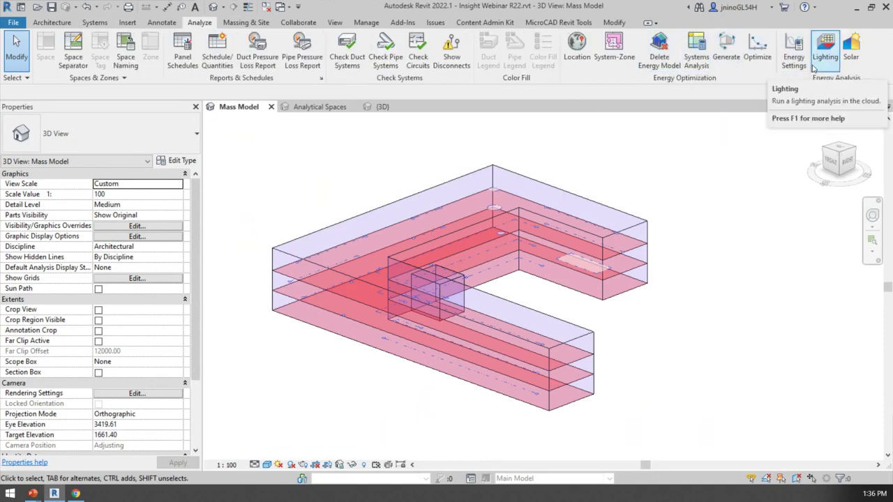
{"action": "left_click", "coordinate": [695, 62]}
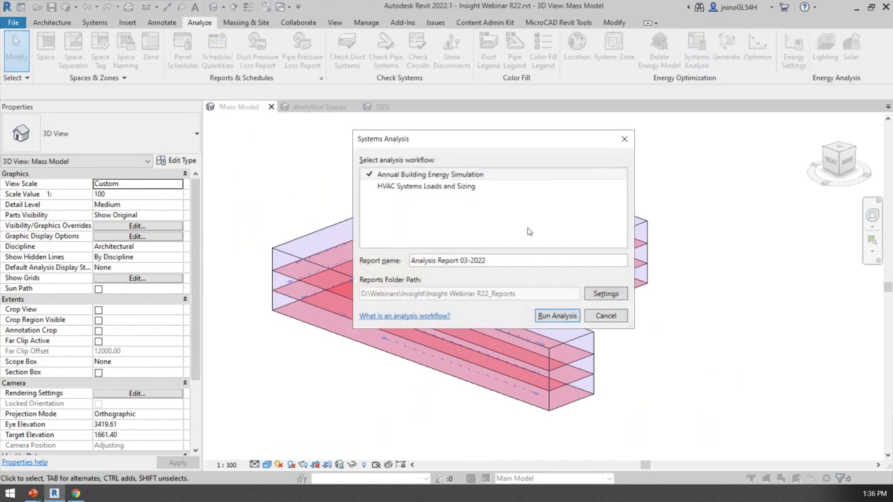
{"action": "left_click", "coordinate": [398, 188]}
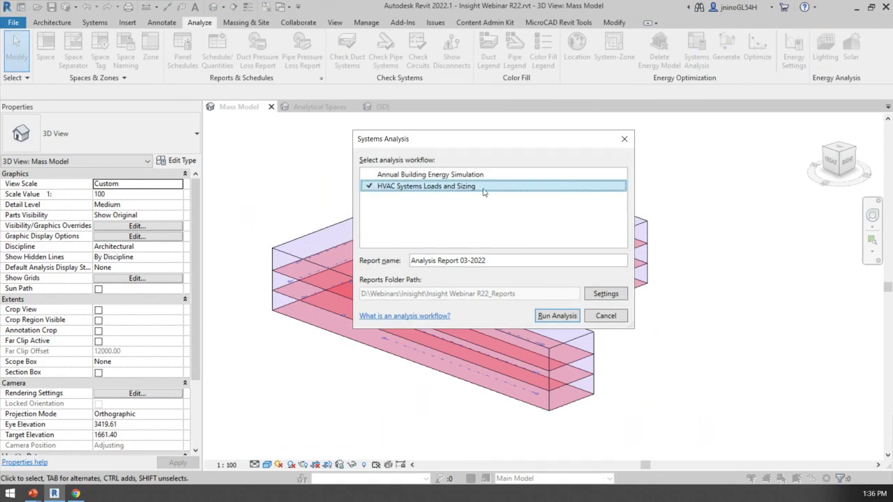
{"action": "left_click", "coordinate": [437, 176]}
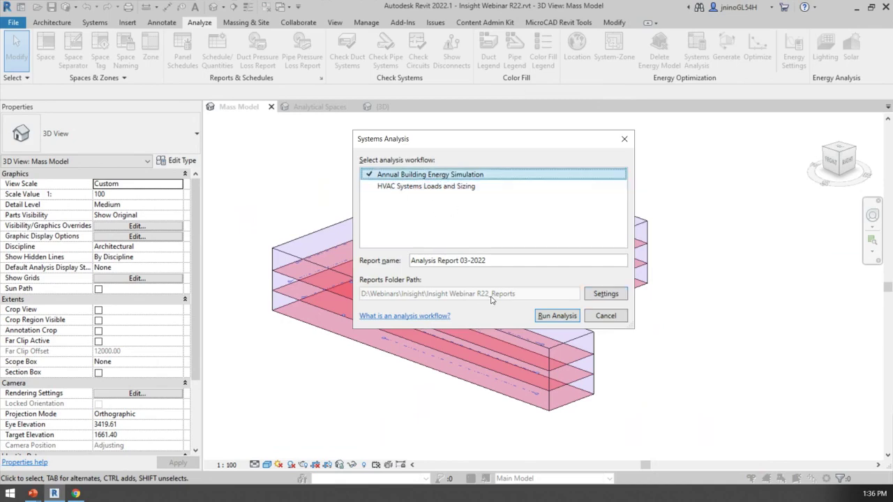
{"action": "left_click", "coordinate": [615, 320]}
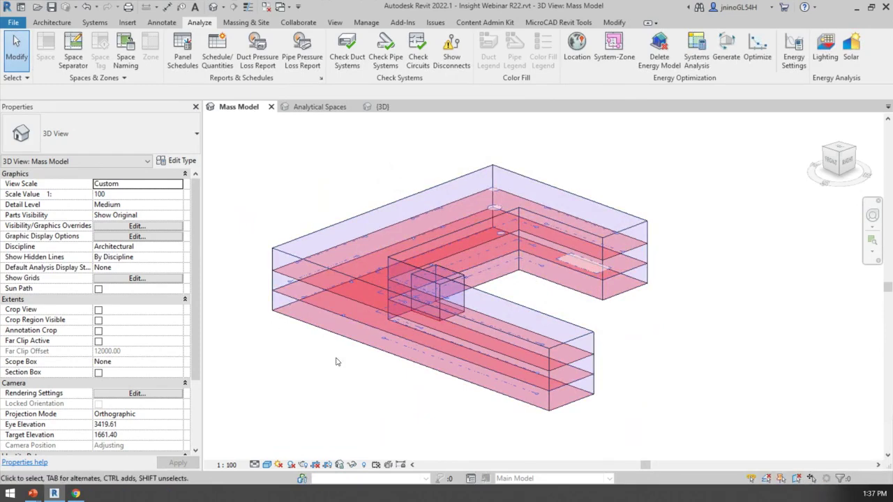
{"action": "mouse_move", "coordinate": [76, 494]}
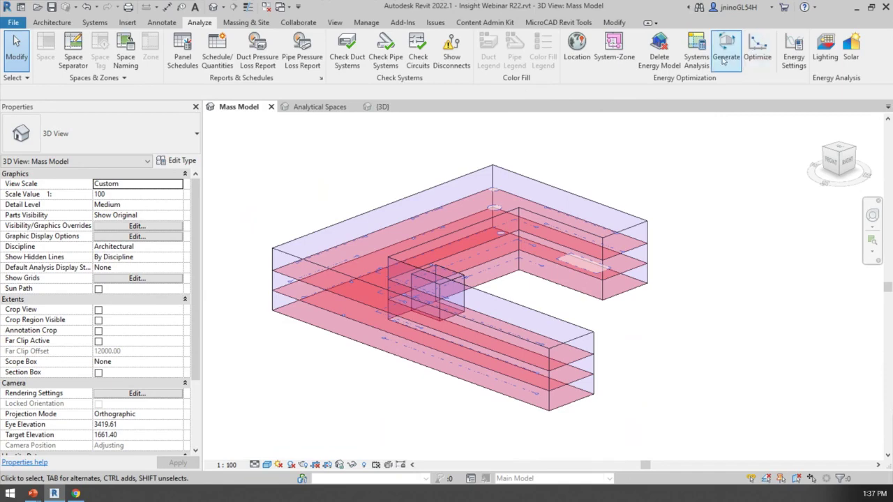
Use Optimize to view the Conceptual Masses results (19.9 kBtu/ft²/yr) in Insight, then return to Revit.
{"action": "left_click", "coordinate": [757, 49]}
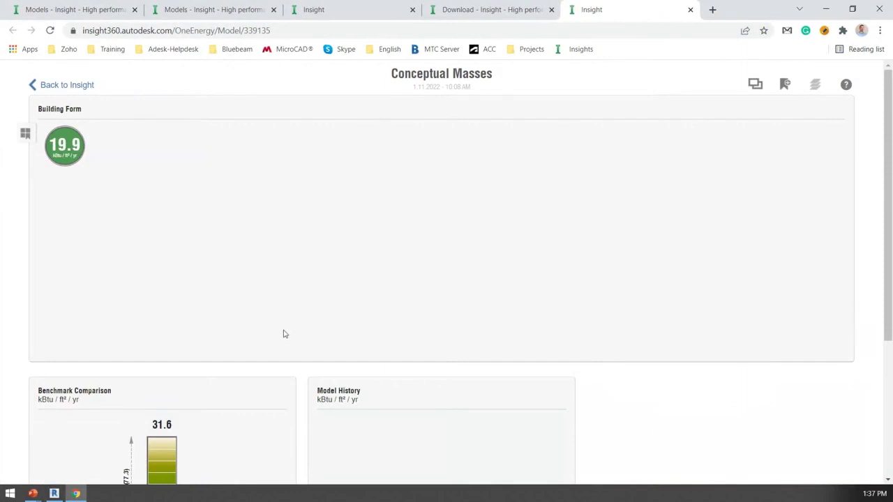
{"action": "scroll", "coordinate": [283, 333], "scroll_direction": "down", "scroll_amount": 2}
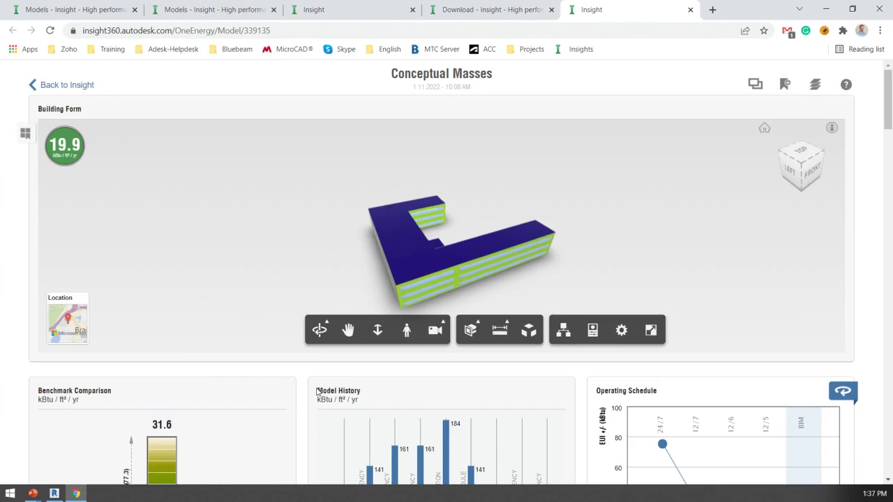
{"action": "left_click", "coordinate": [54, 494]}
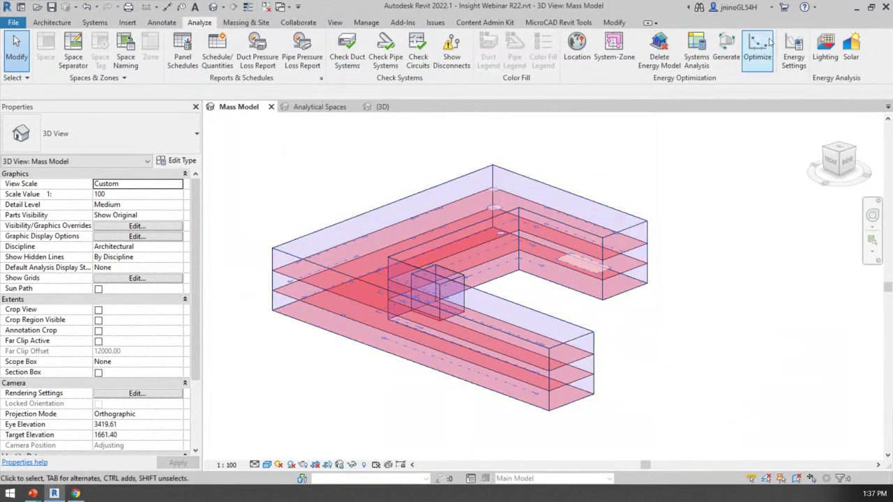
{"action": "left_click", "coordinate": [794, 49]}
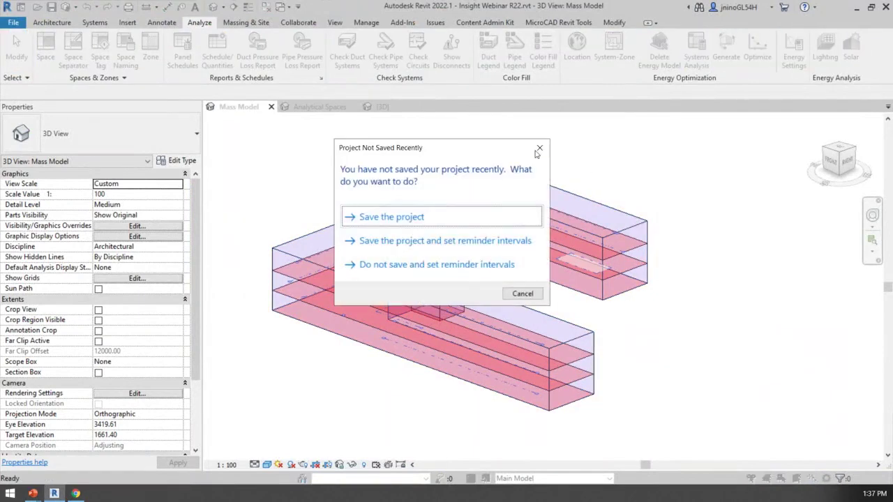
{"action": "left_click", "coordinate": [535, 151]}
{"action": "left_click", "coordinate": [788, 190]}
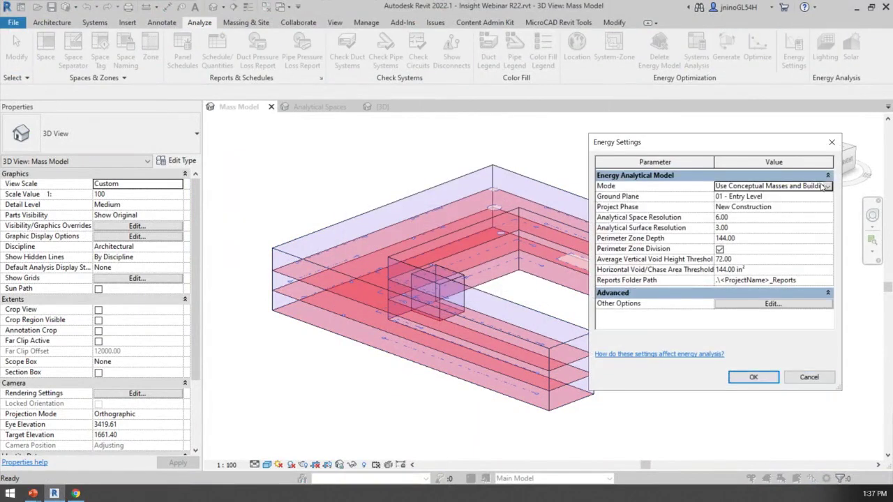
{"action": "left_click", "coordinate": [826, 187]}
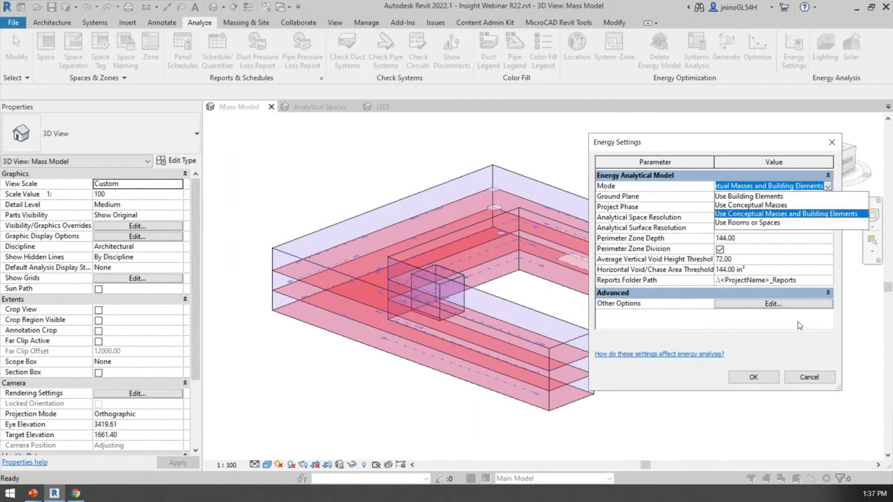
{"action": "left_click", "coordinate": [808, 377]}
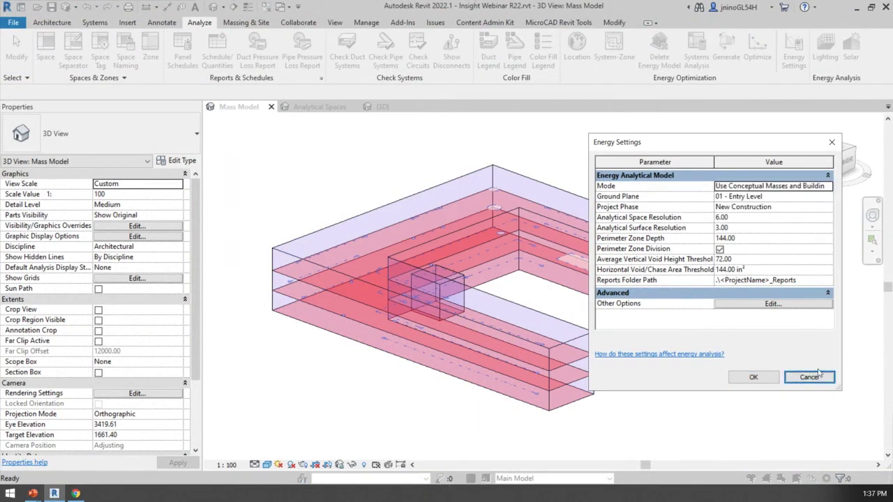
{"action": "left_click", "coordinate": [808, 377]}
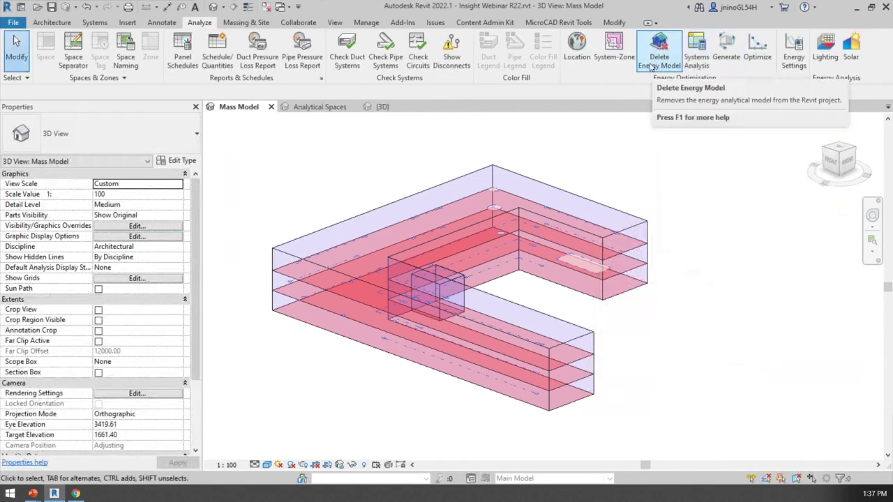